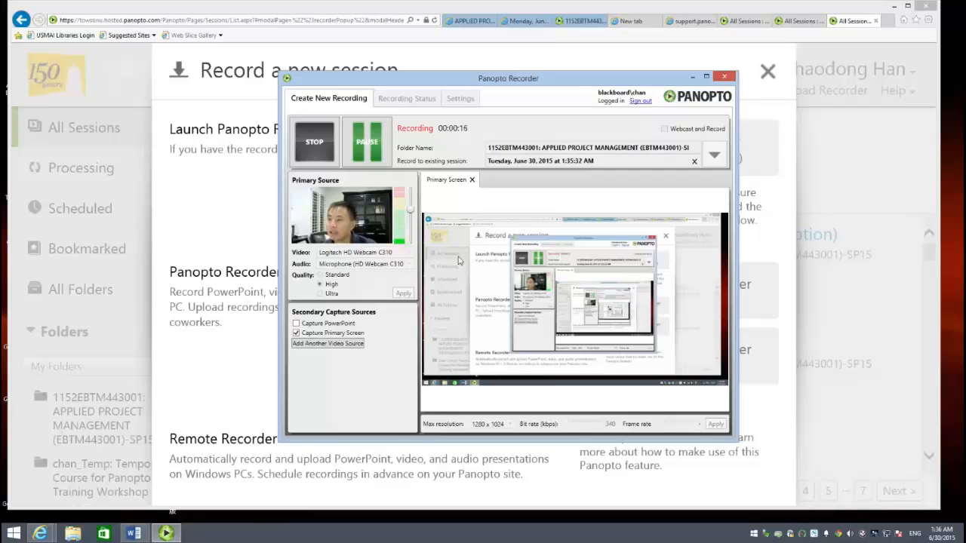
- Minimize the browser window and start Microsoft Project 2010 with a blank project
left_click(895, 7)
left_click(895, 6)
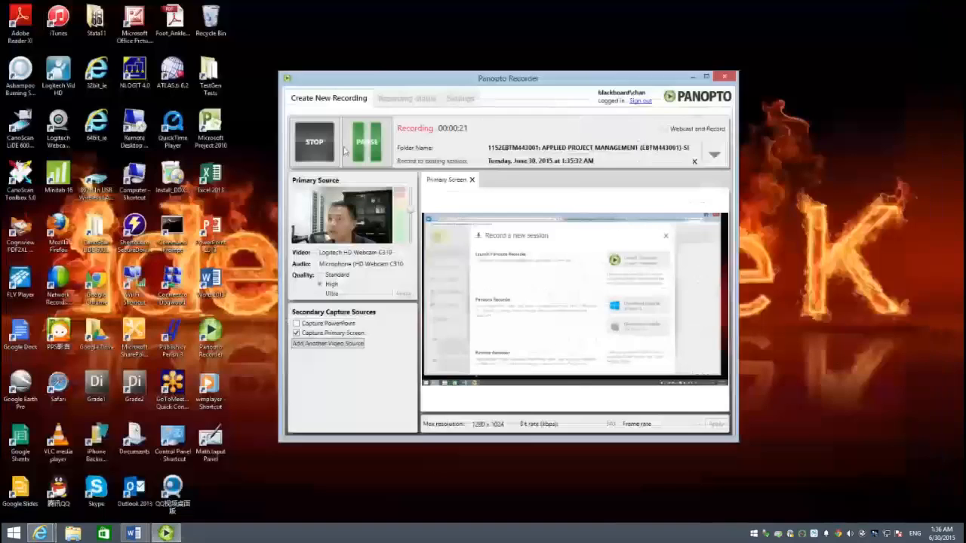
double_click(210, 128)
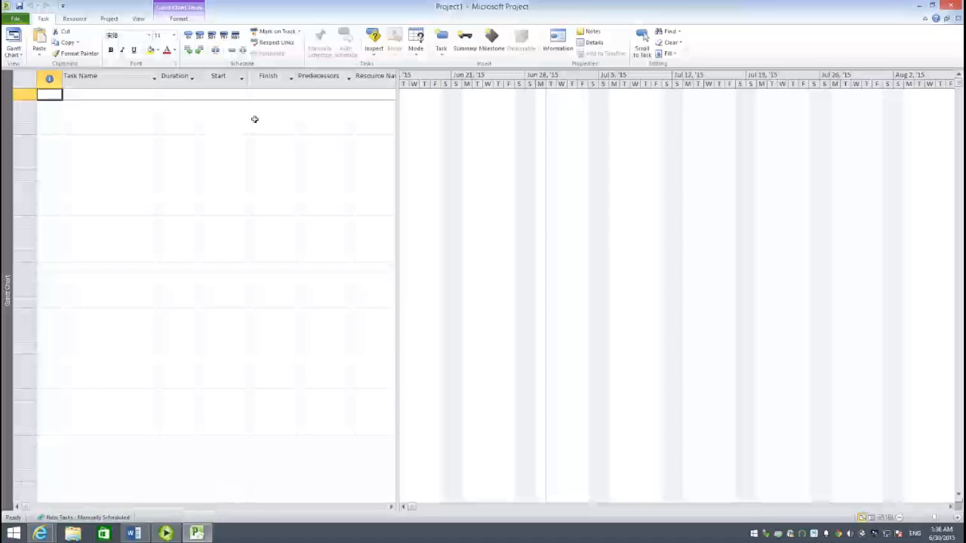
- Check which built-in table is applied to the Gantt Chart view, leaving the selection as it is
left_click(138, 20)
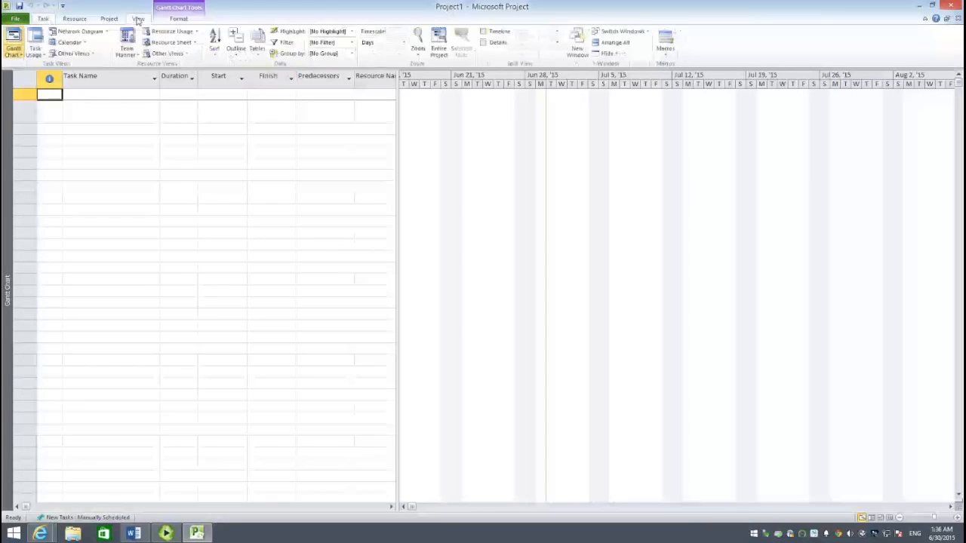
left_click(258, 43)
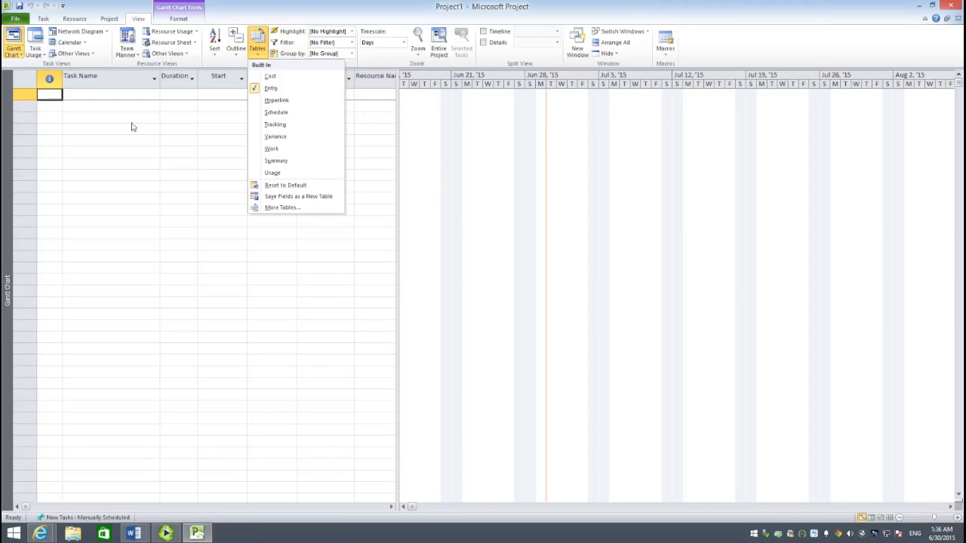
left_click(117, 89)
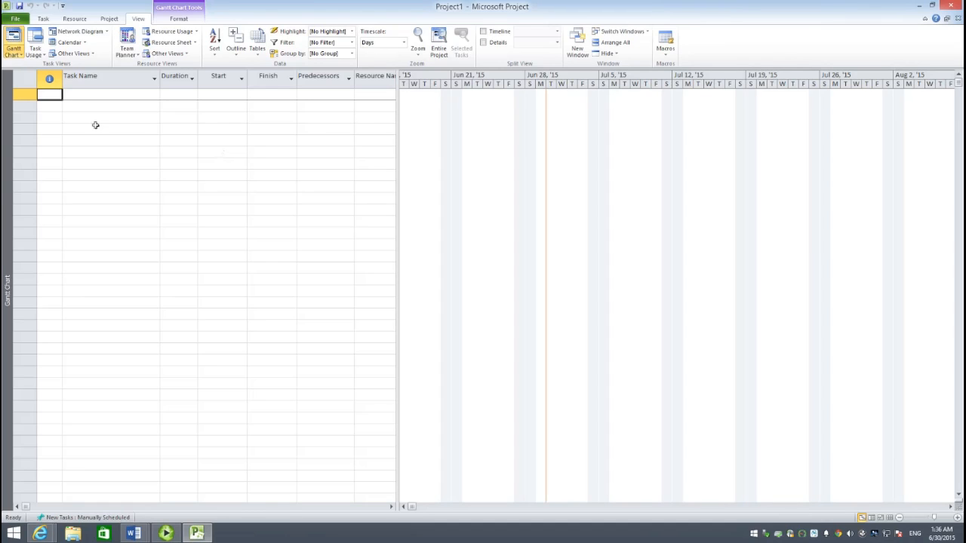
- Enter "POM + Project" as the first task name
left_click(95, 95)
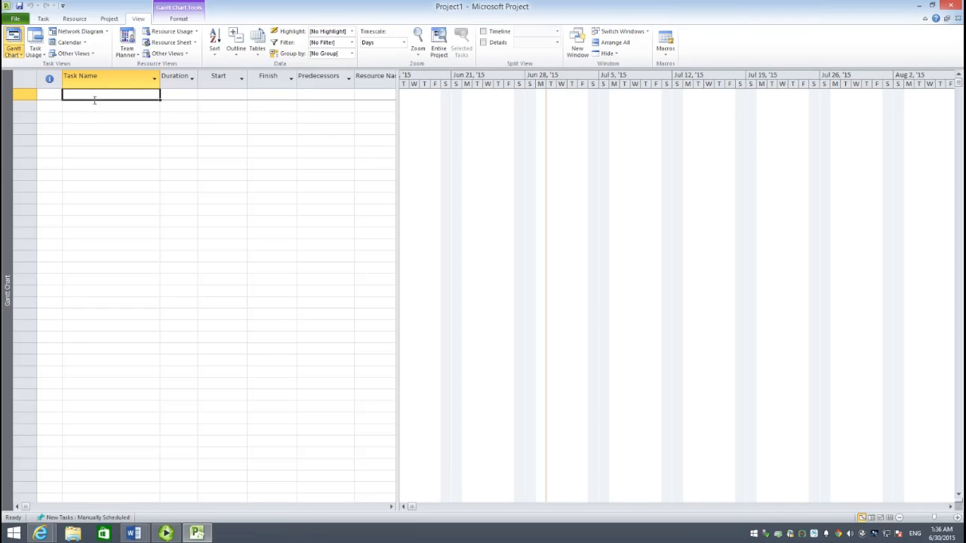
type("POM")
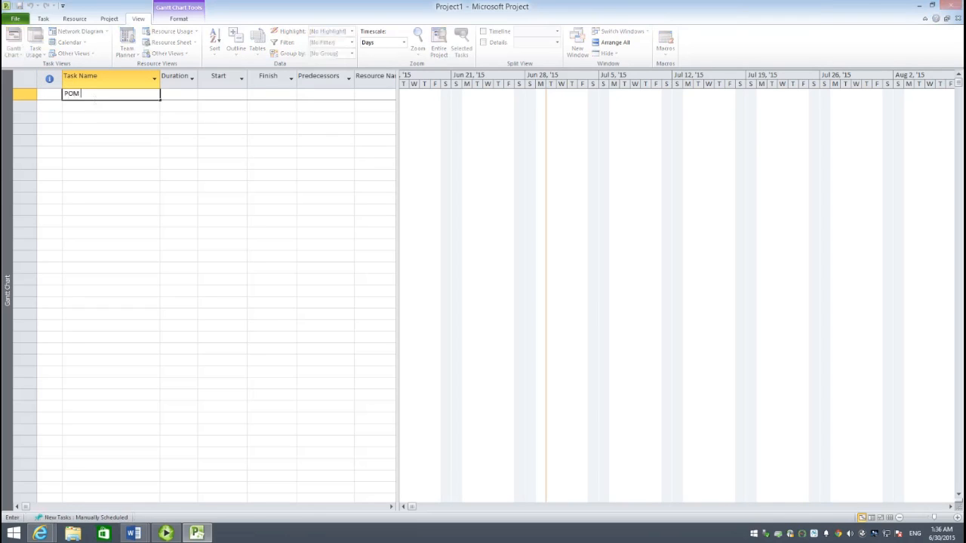
type(" + Project")
key("Return")
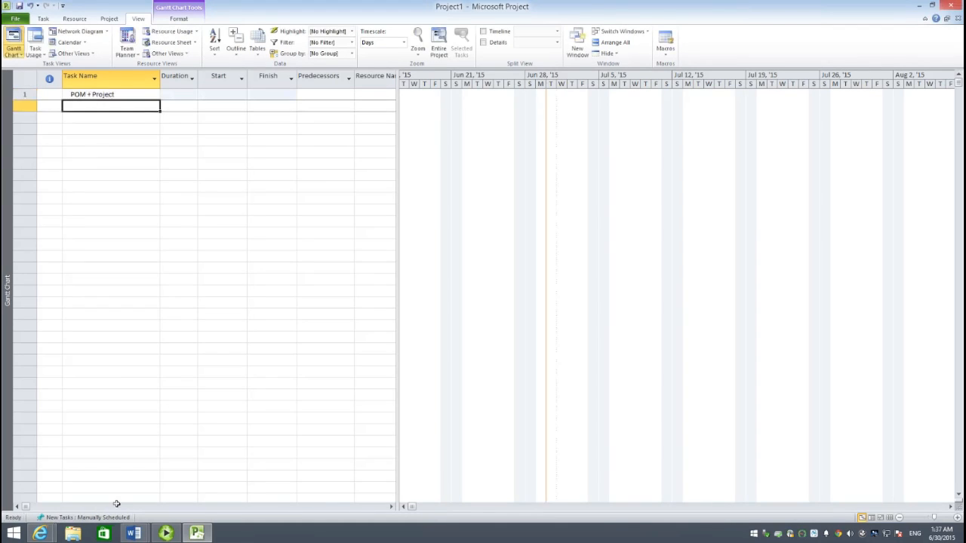
- Copy the activities from R&D product development to Prepare product launch out of the Word activity list and paste them as tasks below POM + Project
mouse_move(133, 536)
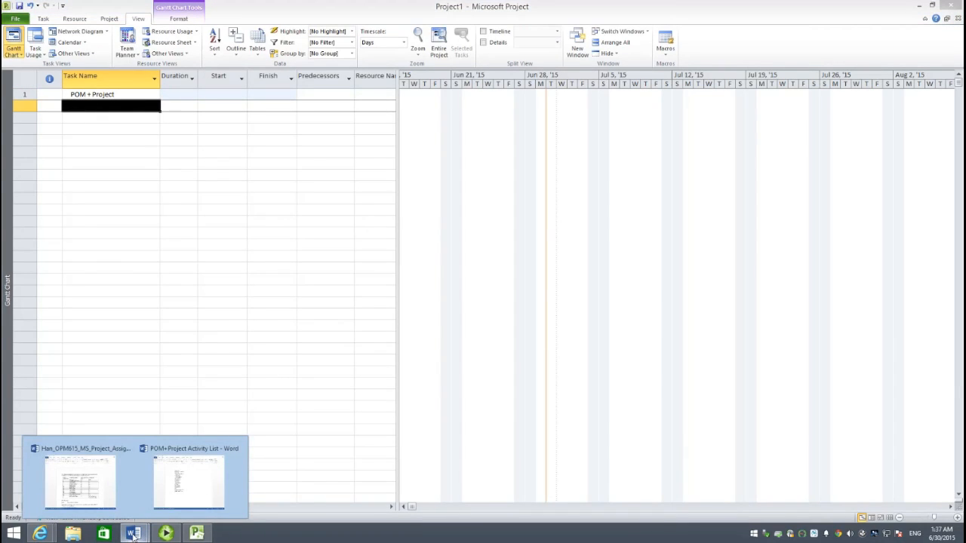
left_click(189, 479)
left_click_drag(438, 474, 381, 307)
key("ctrl+c")
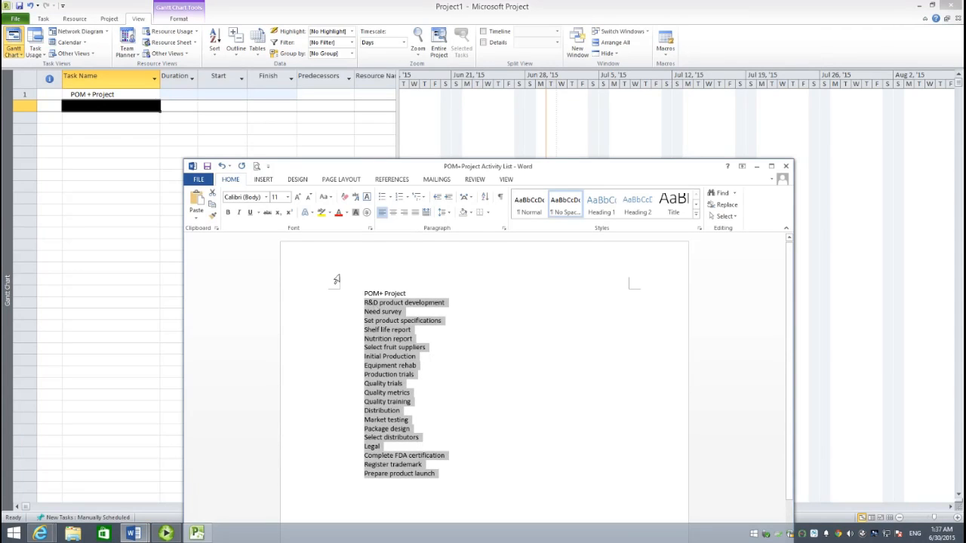
left_click(96, 112)
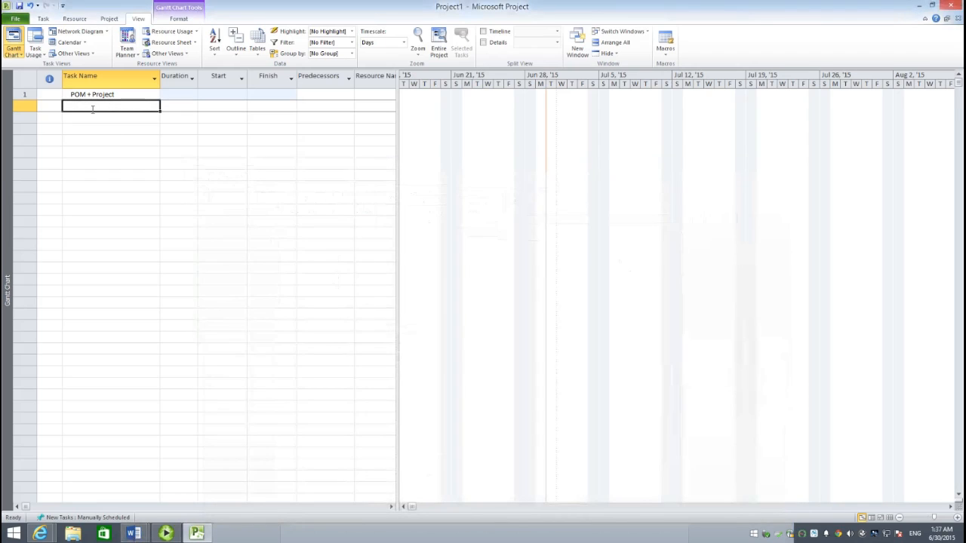
key("ctrl+v")
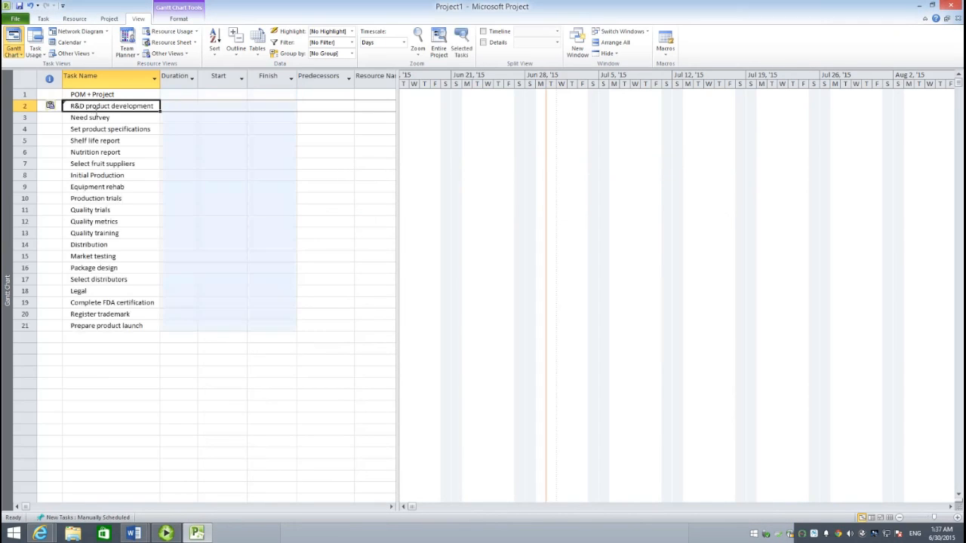
left_click(126, 352)
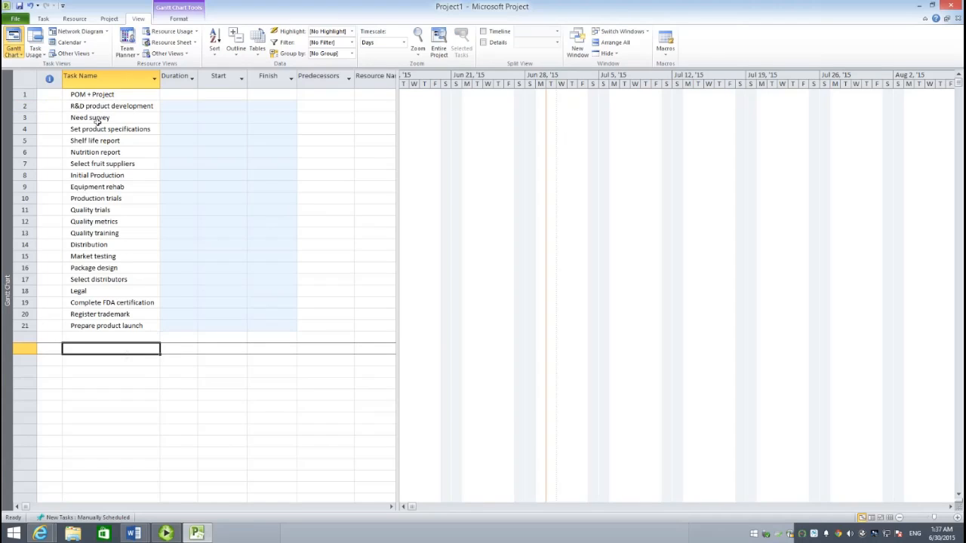
- Indent tasks 2 to 21 as subtasks of POM + Project and widen the Task Name column to fit the names
left_click_drag(99, 106, 118, 331)
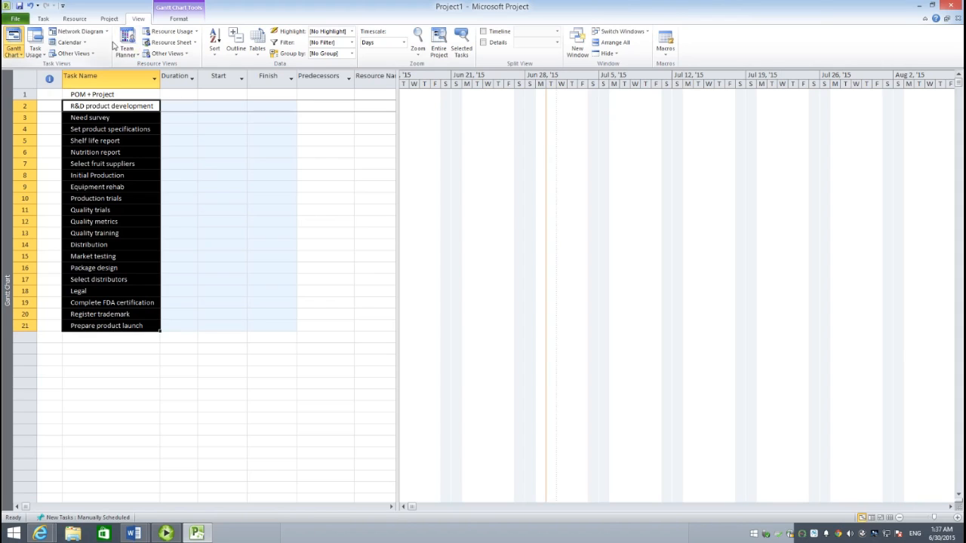
left_click(44, 19)
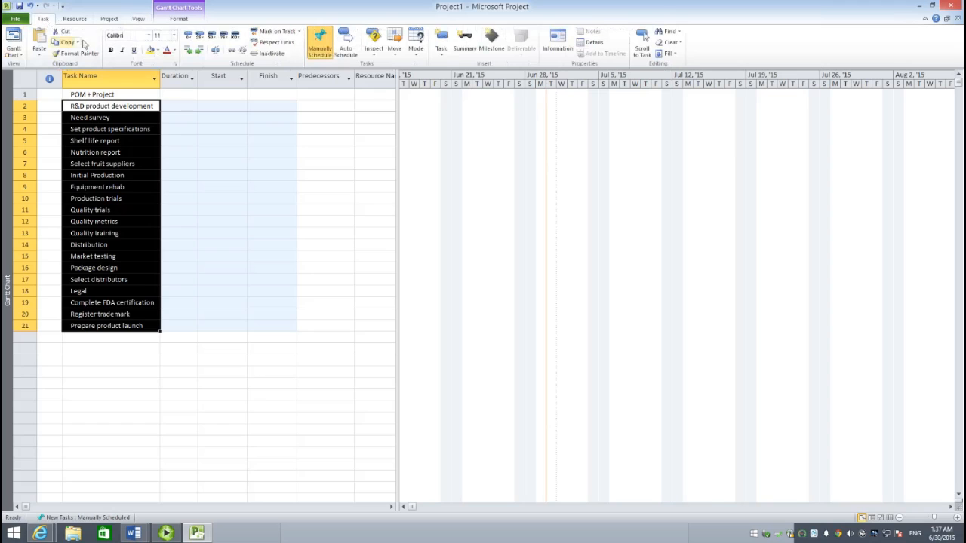
left_click(200, 49)
left_click(185, 186)
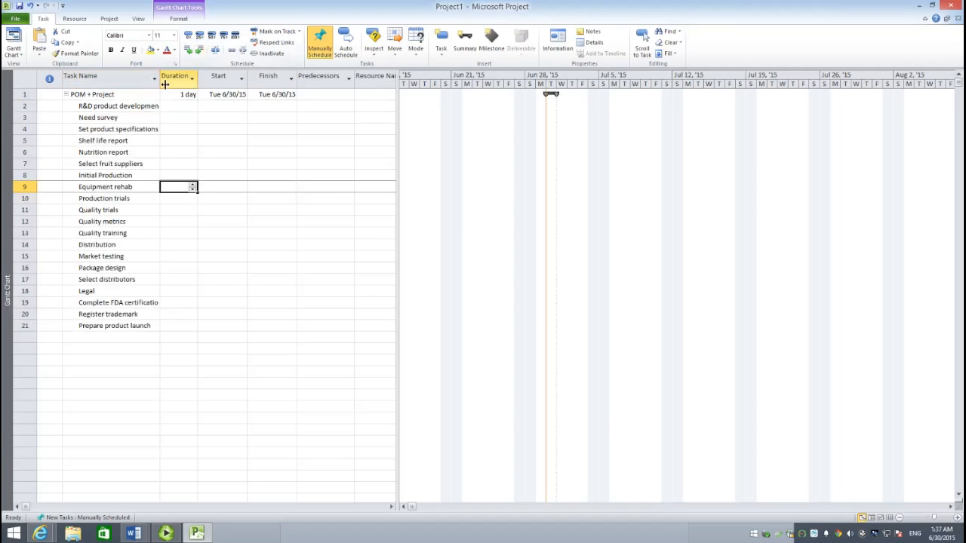
left_click_drag(165, 84, 181, 83)
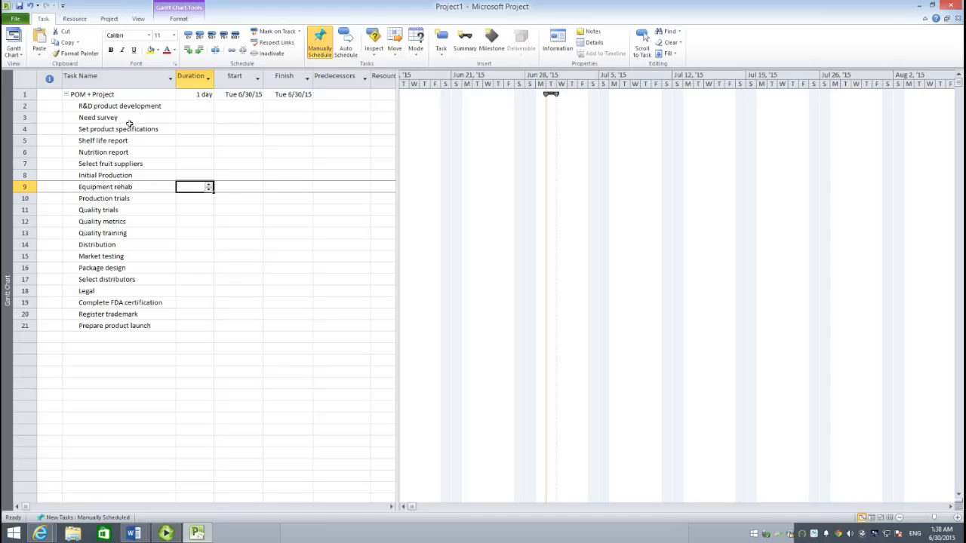
- Indent Need survey through Nutrition report under R&D product development, and Equipment rehab through Quality training under Initial Production
left_click_drag(129, 121, 137, 154)
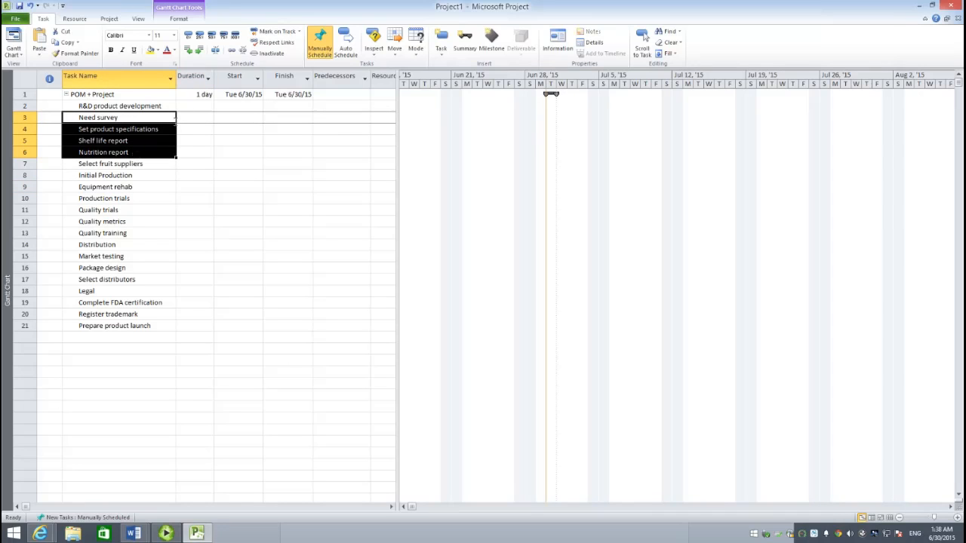
left_click(199, 51)
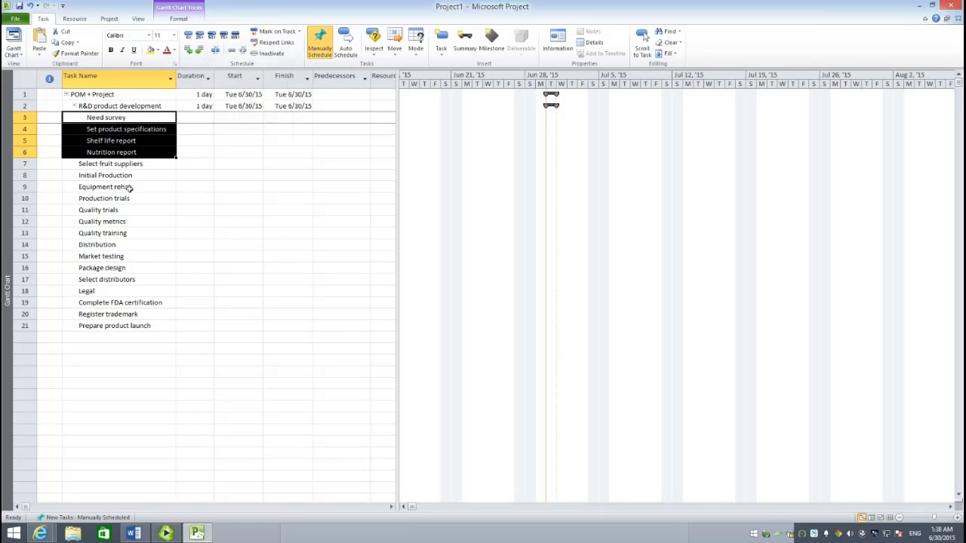
left_click_drag(130, 187, 127, 238)
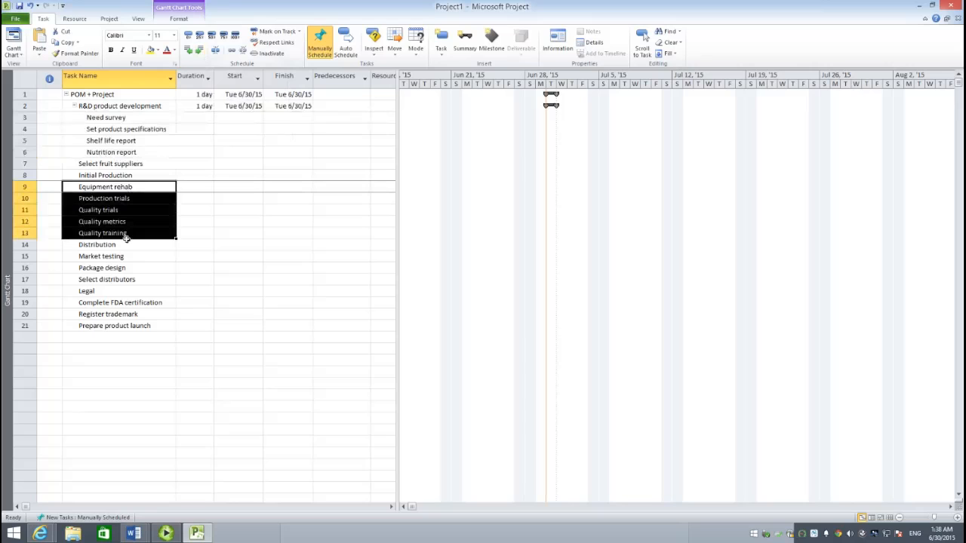
left_click(201, 52)
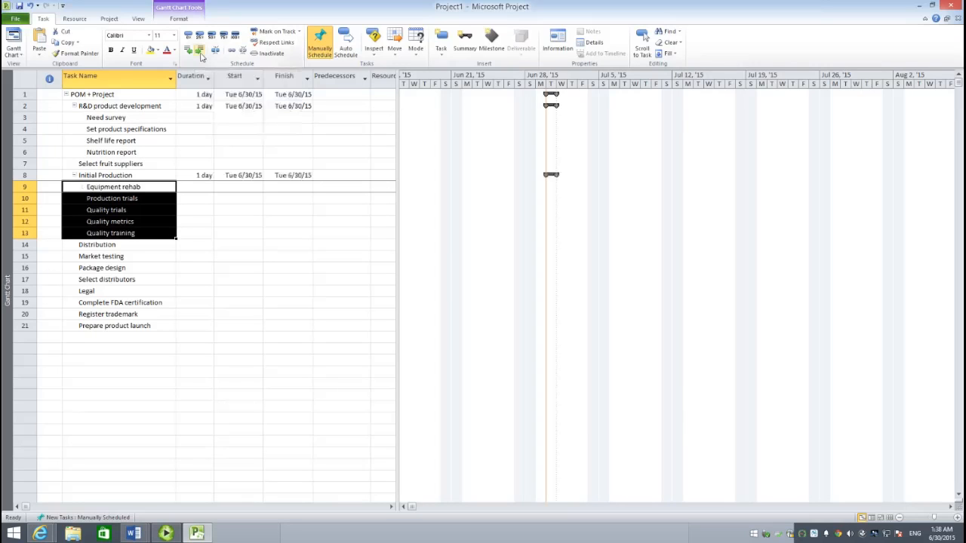
- Indent Market testing, Package design and Select distributors under Distribution, and Complete FDA certification and Register trademark under Legal
left_click(122, 257)
left_click_drag(123, 260, 129, 281)
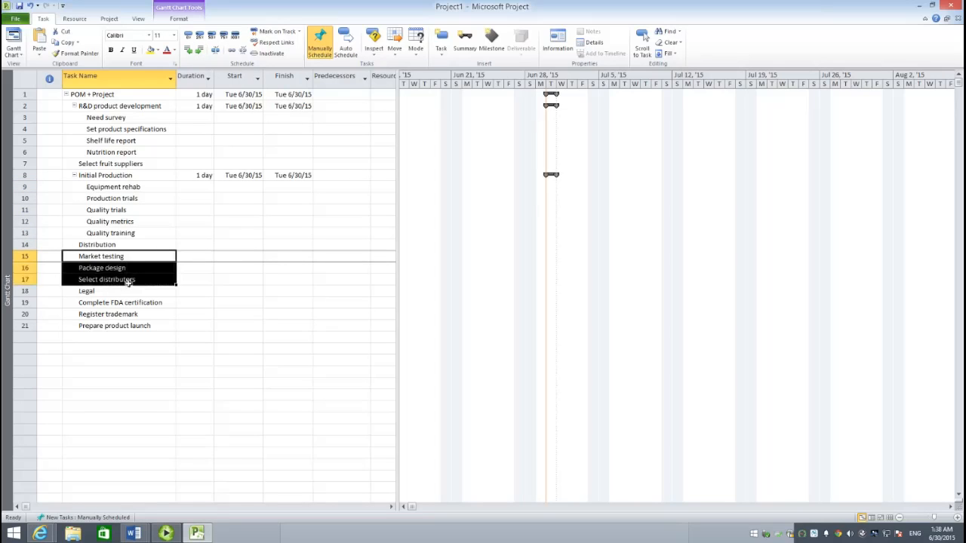
left_click(198, 51)
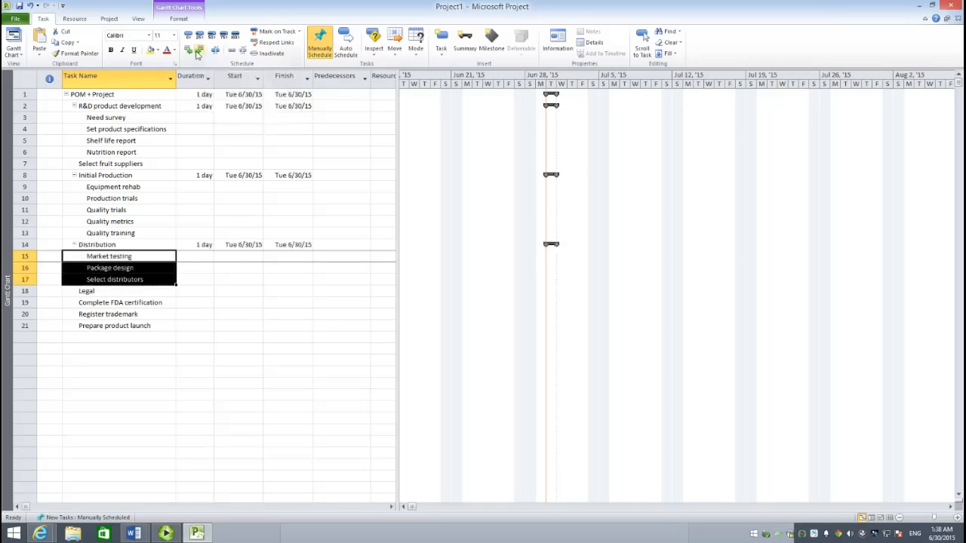
left_click(120, 306)
left_click_drag(120, 312, 122, 317)
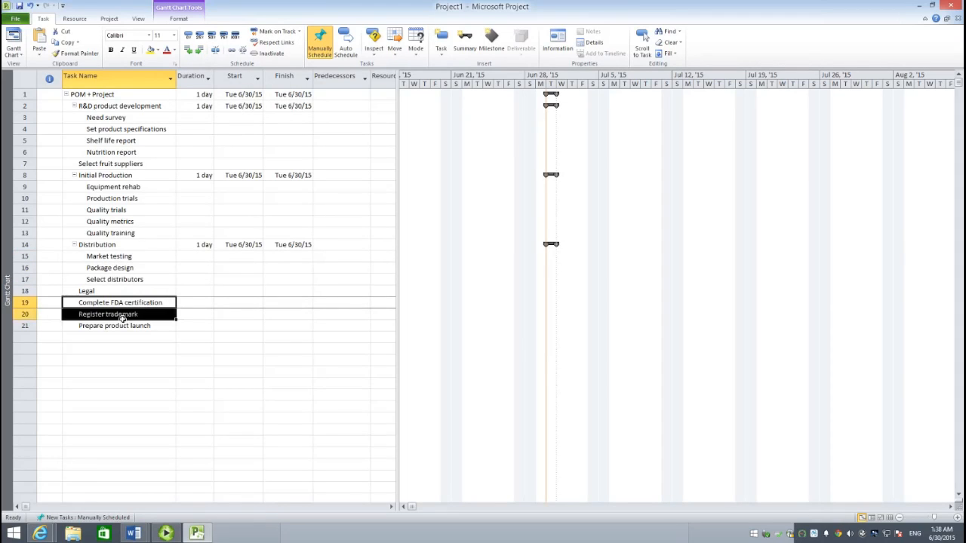
left_click(198, 52)
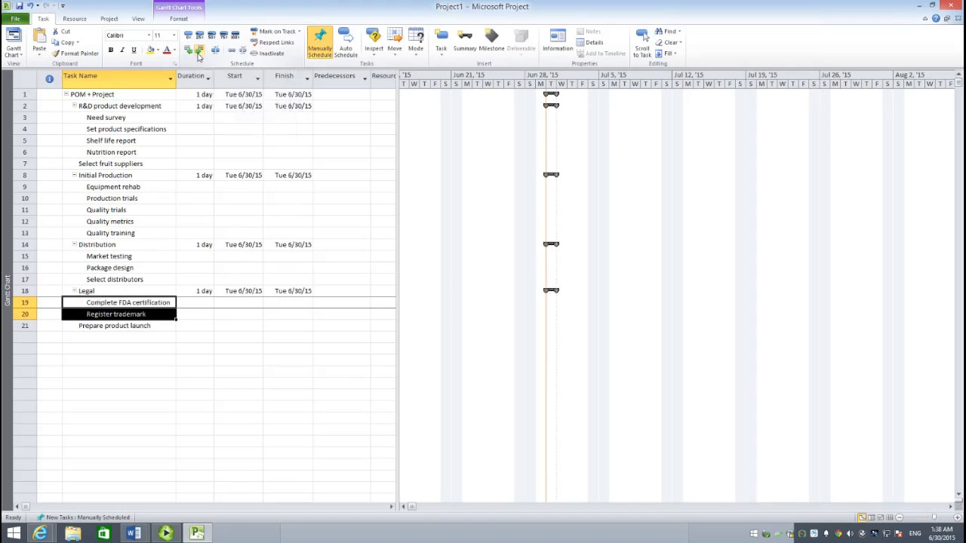
left_click(204, 348)
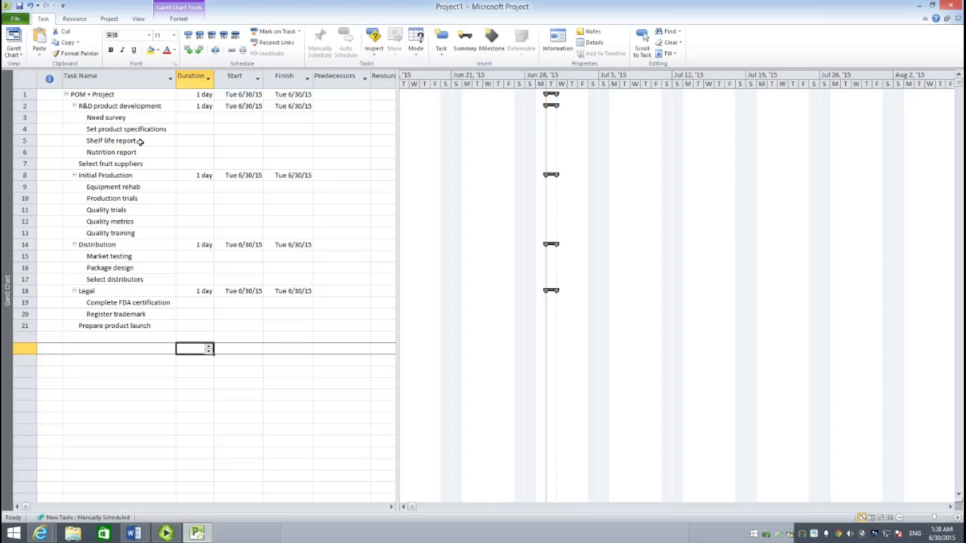
- Show the outline numbers next to the task names
left_click(179, 19)
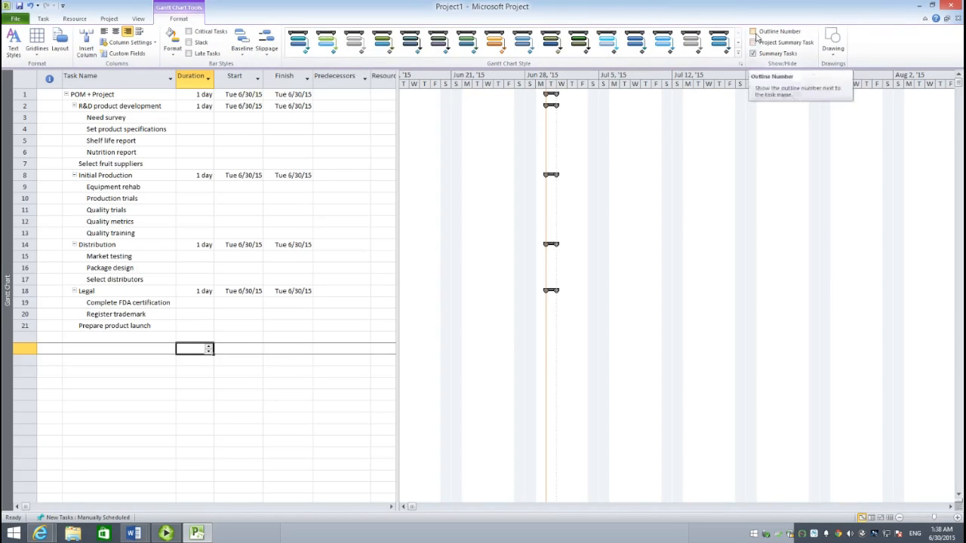
left_click(756, 33)
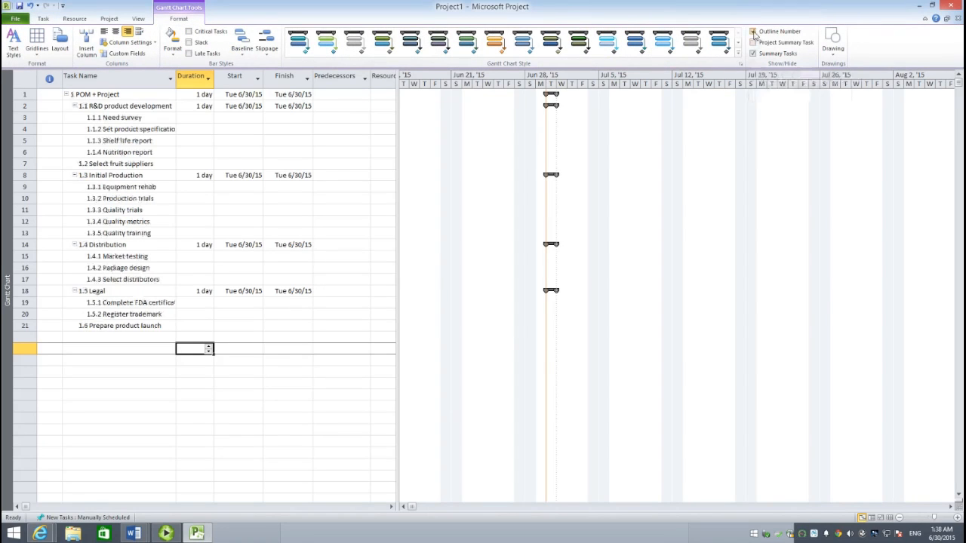
left_click(122, 344)
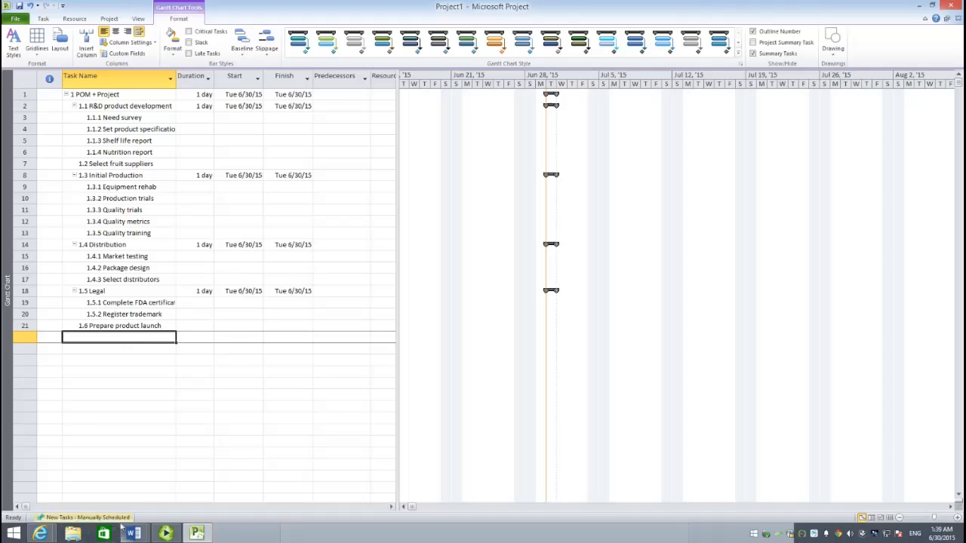
- Select the entire task table and set all tasks to Auto Schedule
left_click(31, 89)
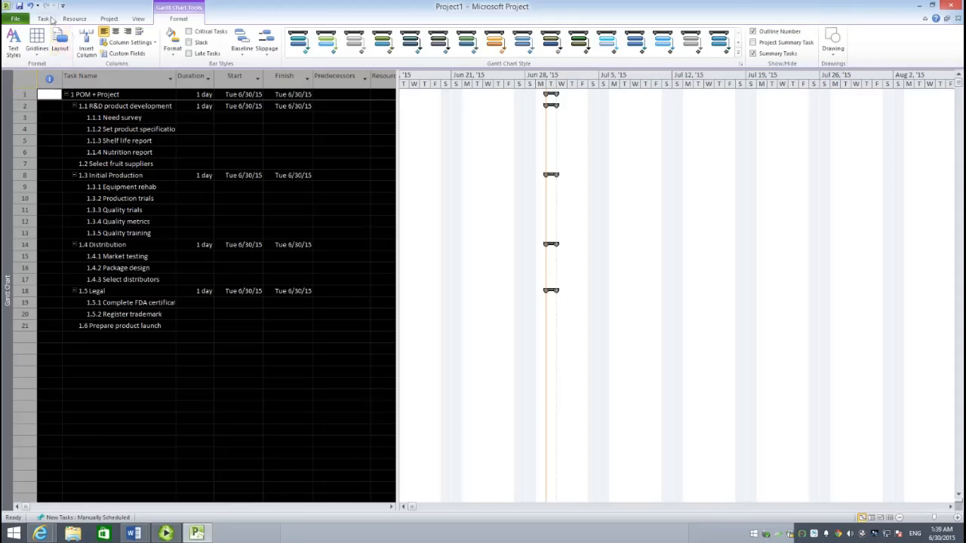
left_click(44, 19)
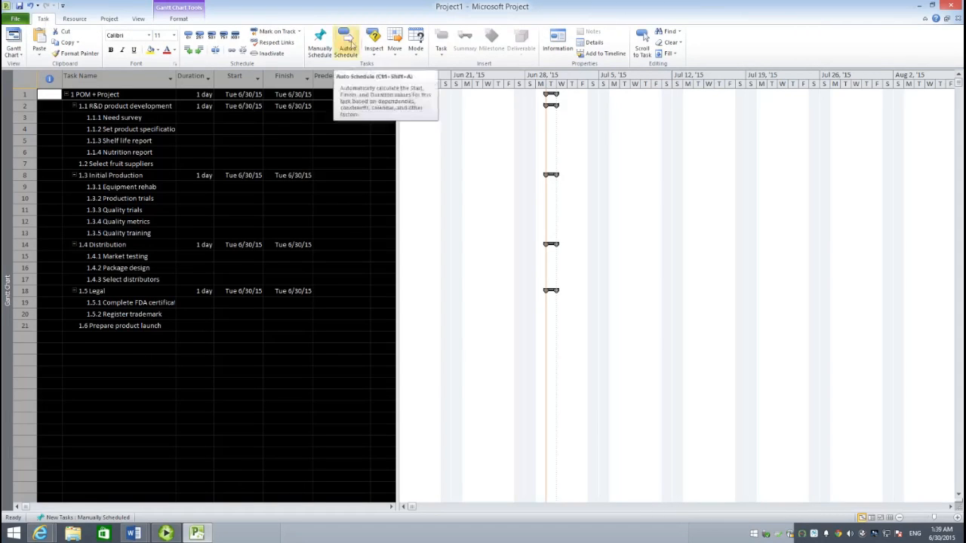
left_click(349, 45)
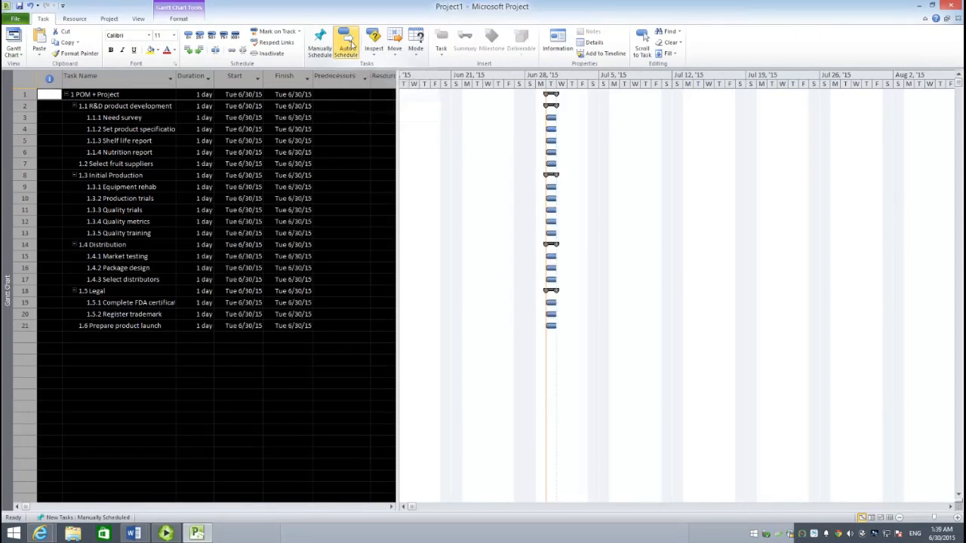
left_click(193, 341)
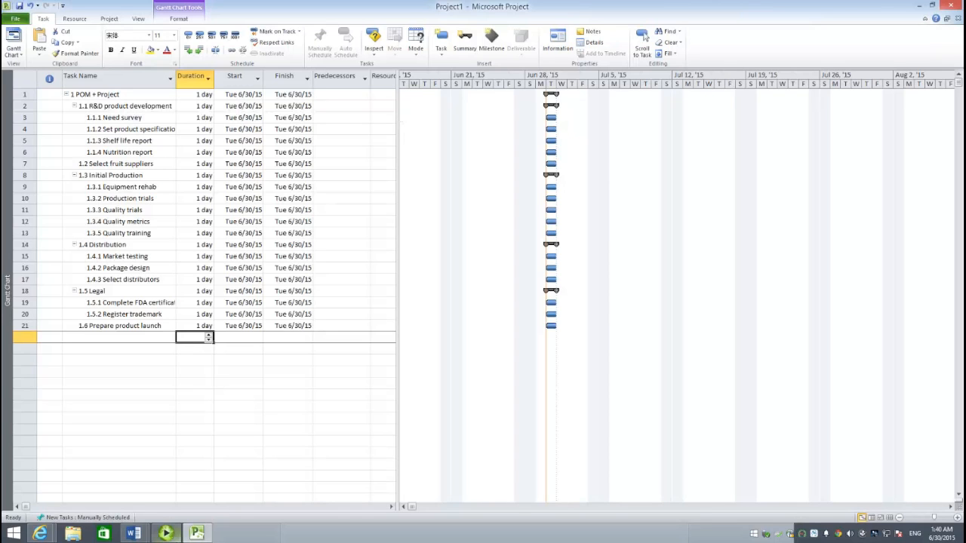
- Switch to the Word assignment and examine its work breakdown structure and the table of activity durations and predecessors
mouse_move(137, 534)
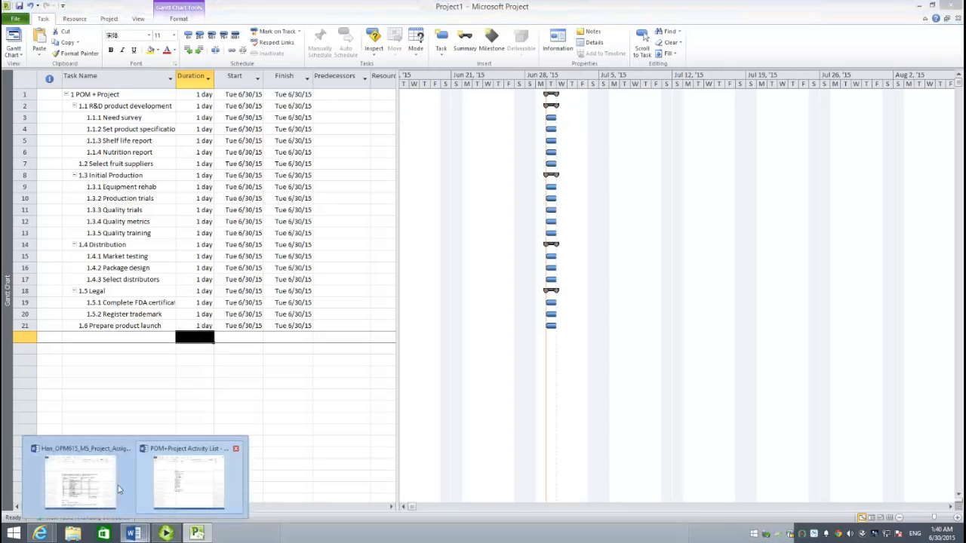
mouse_move(87, 489)
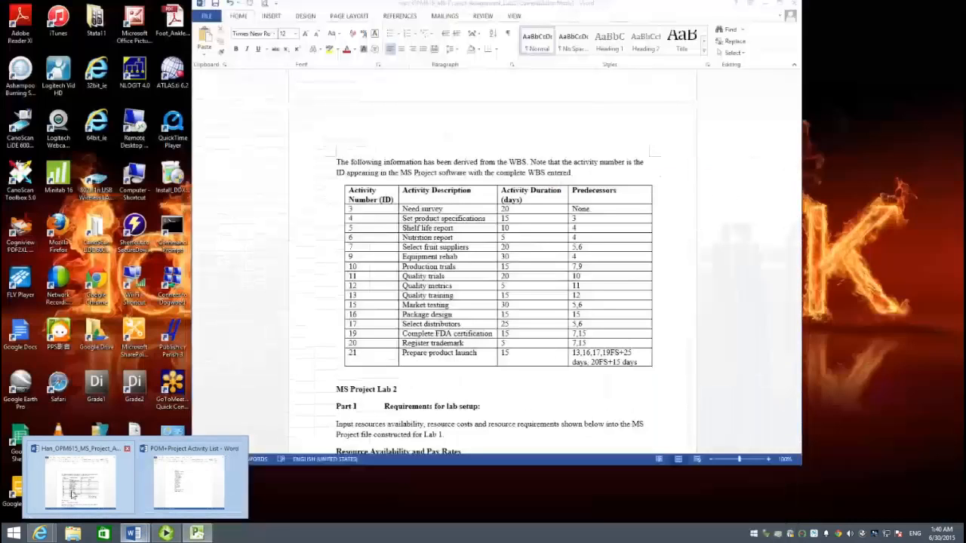
left_click(85, 489)
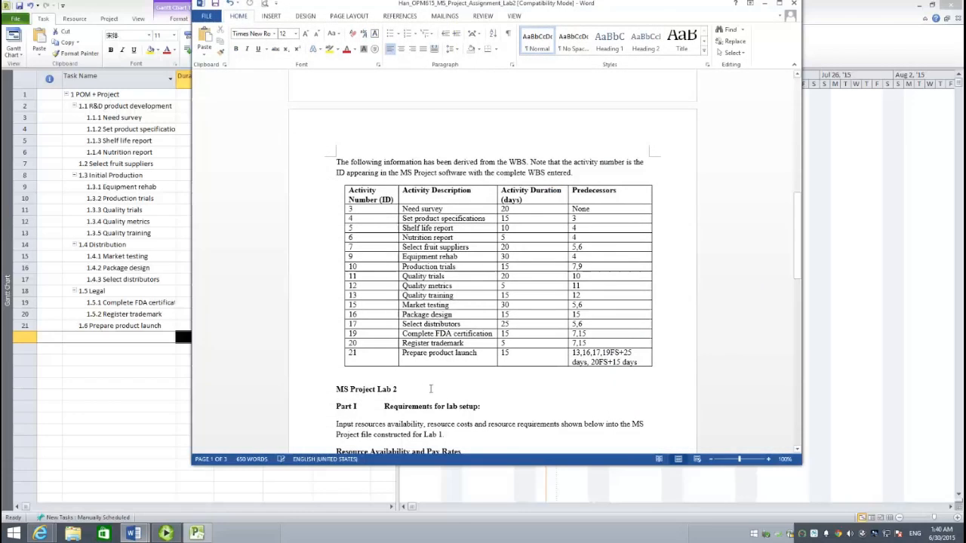
scroll(462, 285, "up", 3)
scroll(462, 285, "up", 7)
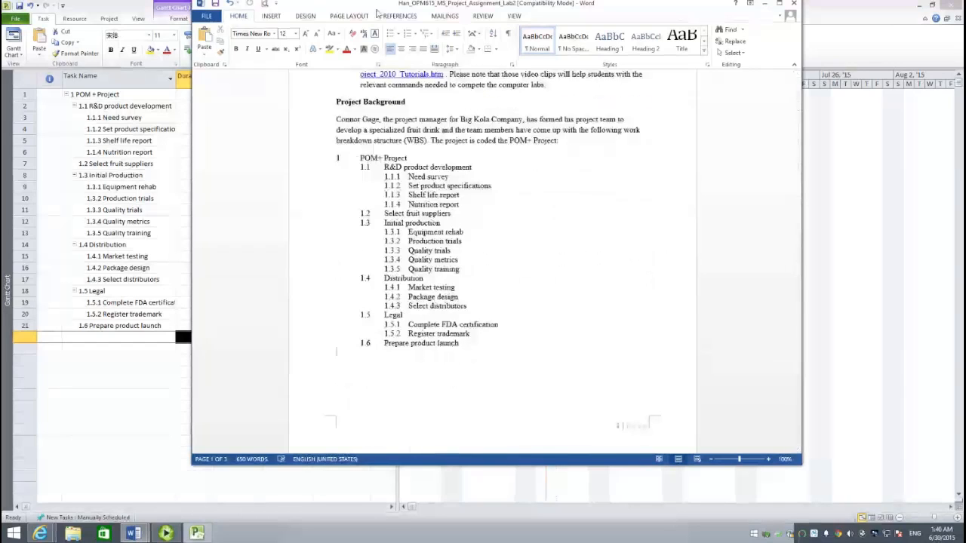
left_click_drag(377, 14, 482, 7)
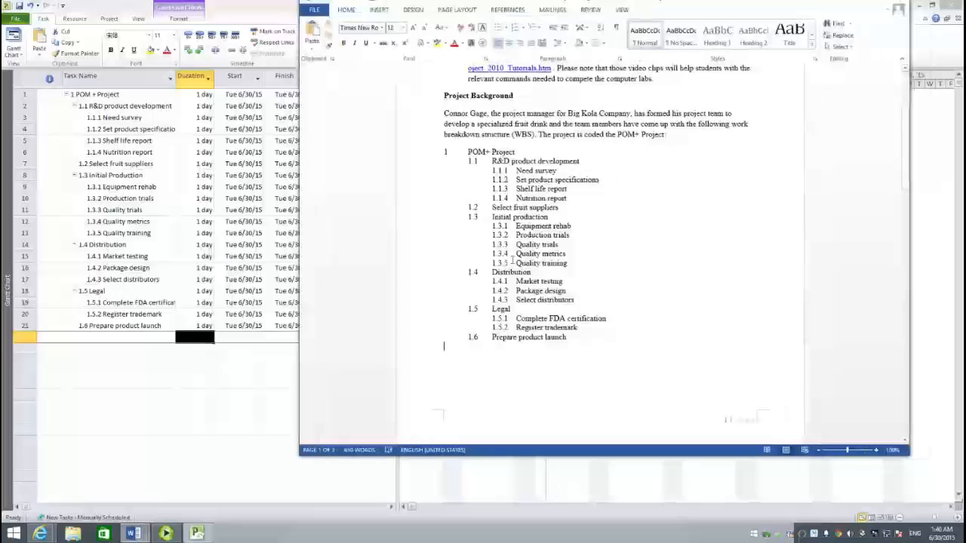
scroll(512, 260, "down", 8)
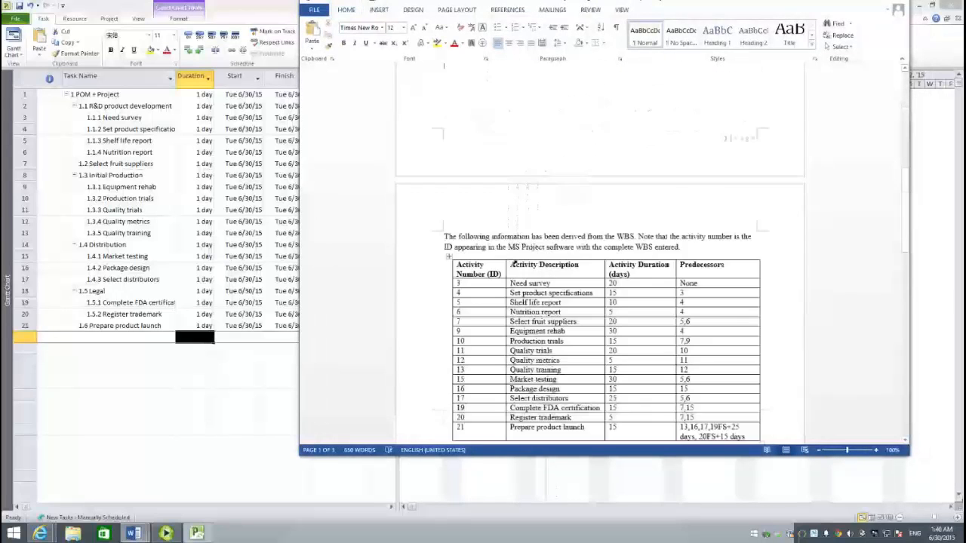
scroll(512, 262, "down", 2)
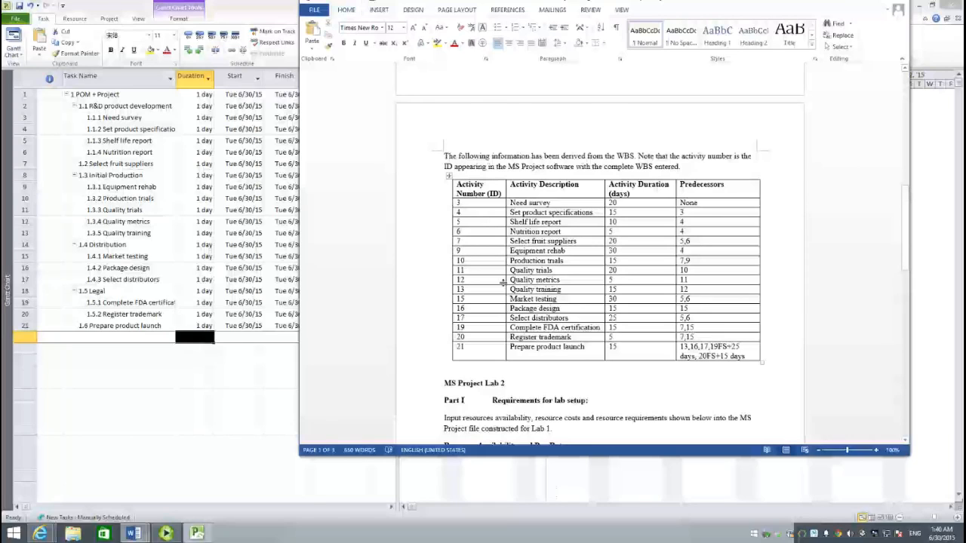
scroll(492, 301, "down", 1)
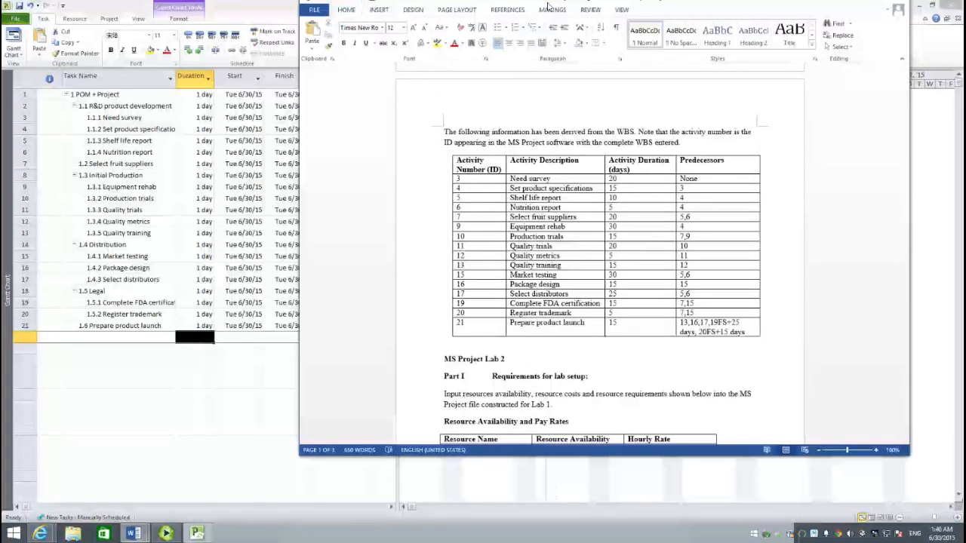
scroll(550, 6, "down", 4)
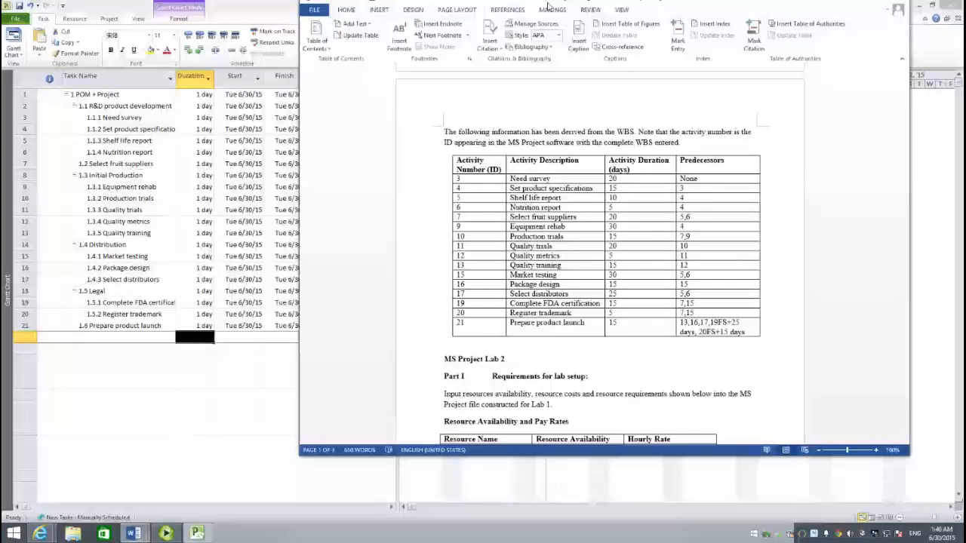
- Return to Microsoft Project and widen the task table until the full Predecessors and Resource Names columns show
left_click(219, 408)
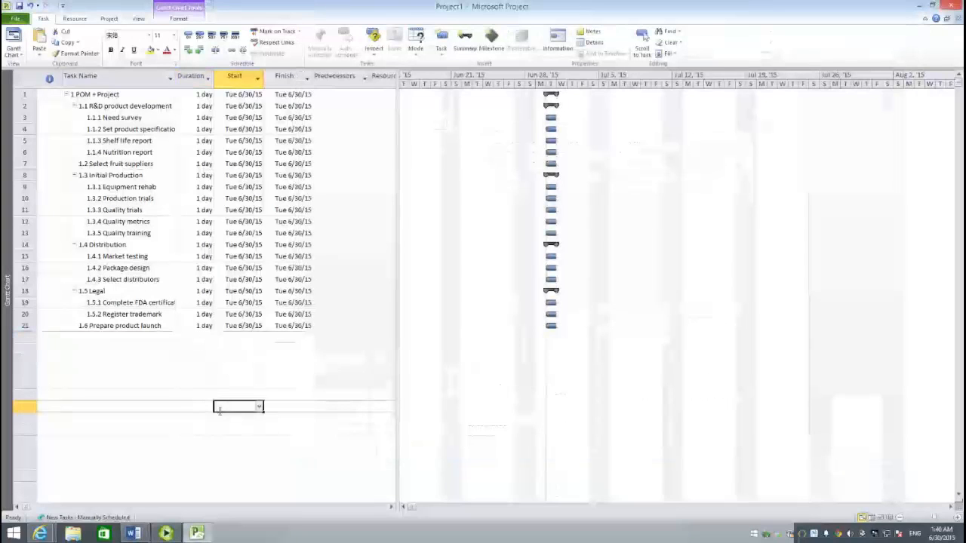
left_click(139, 130)
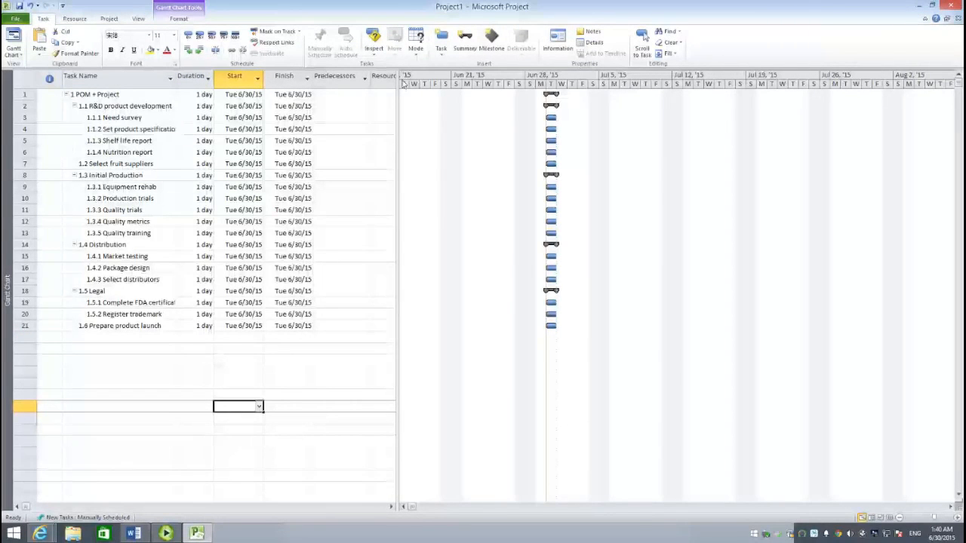
left_click_drag(399, 85, 482, 86)
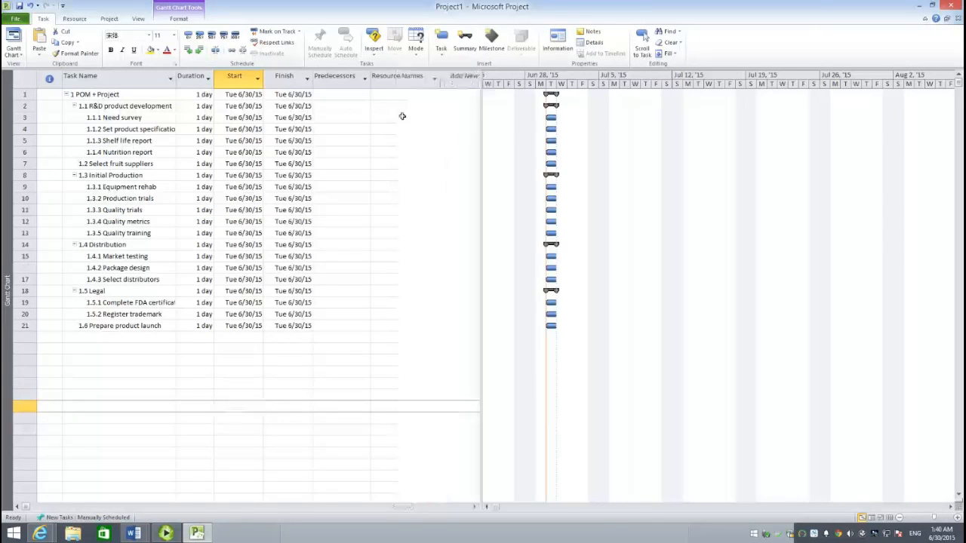
- Set the duration of the Need survey task to 20 days in its task information, leaving it without predecessors
left_click(136, 120)
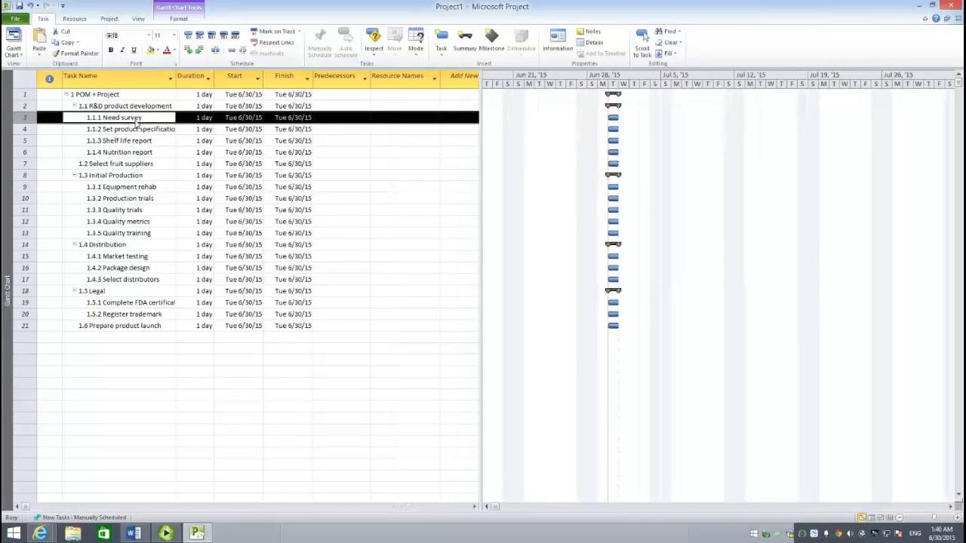
double_click(136, 122)
left_click(575, 200)
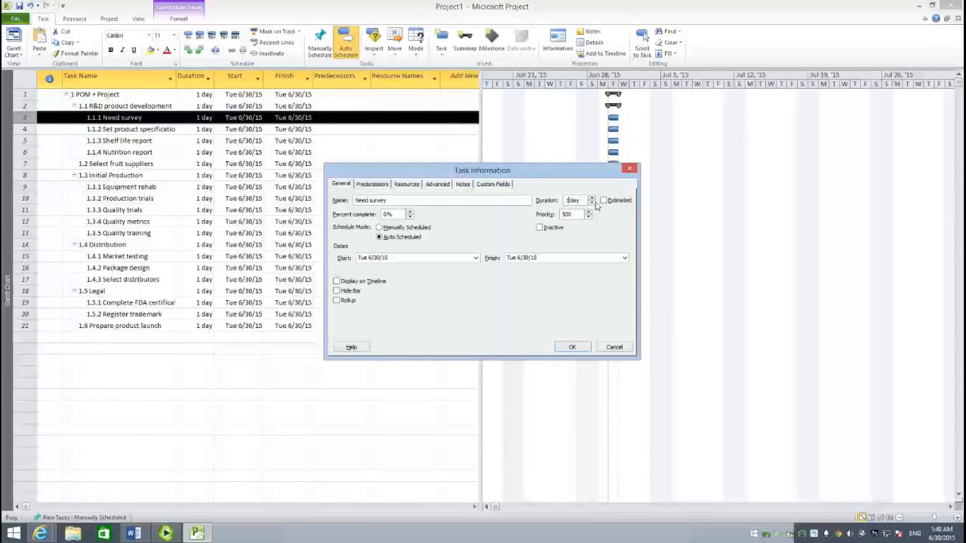
key("BackSpace")
type("20")
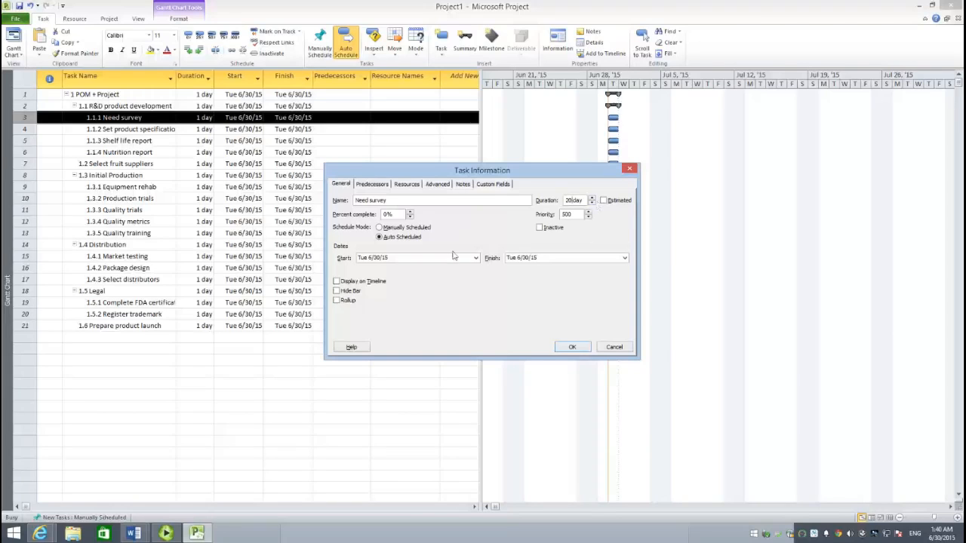
left_click(373, 187)
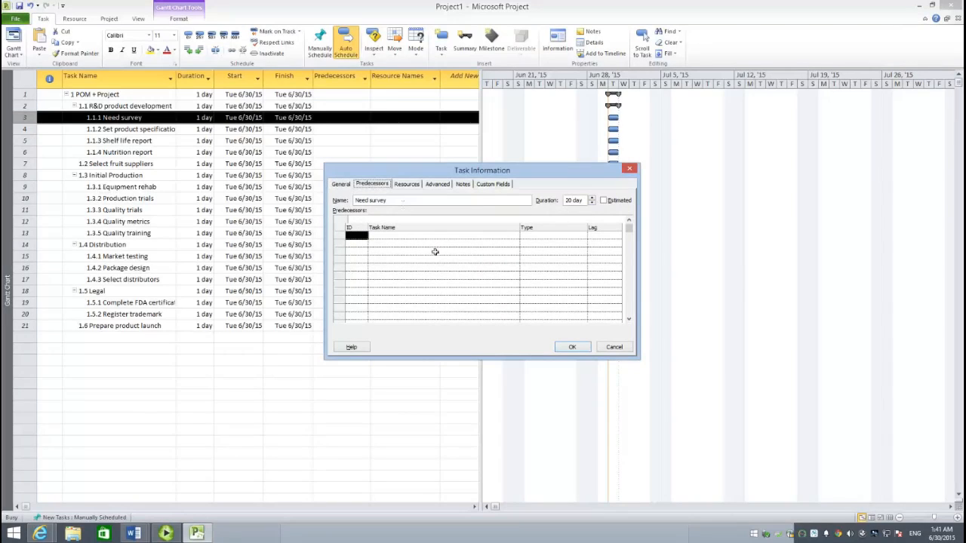
left_click(573, 347)
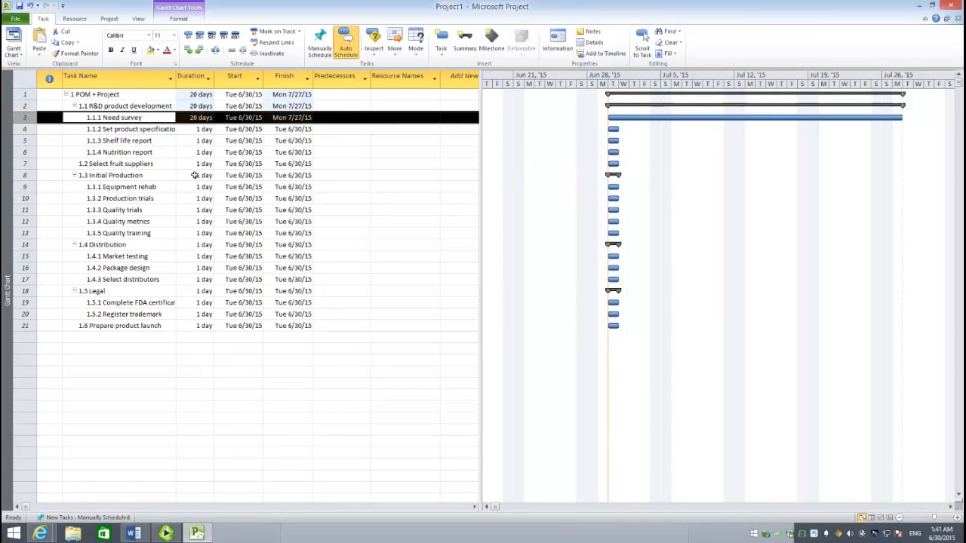
- Give Set product specifications a duration of 15 days and task 3, Need survey, as its predecessor in the task information
left_click_drag(132, 131, 129, 134)
double_click(129, 134)
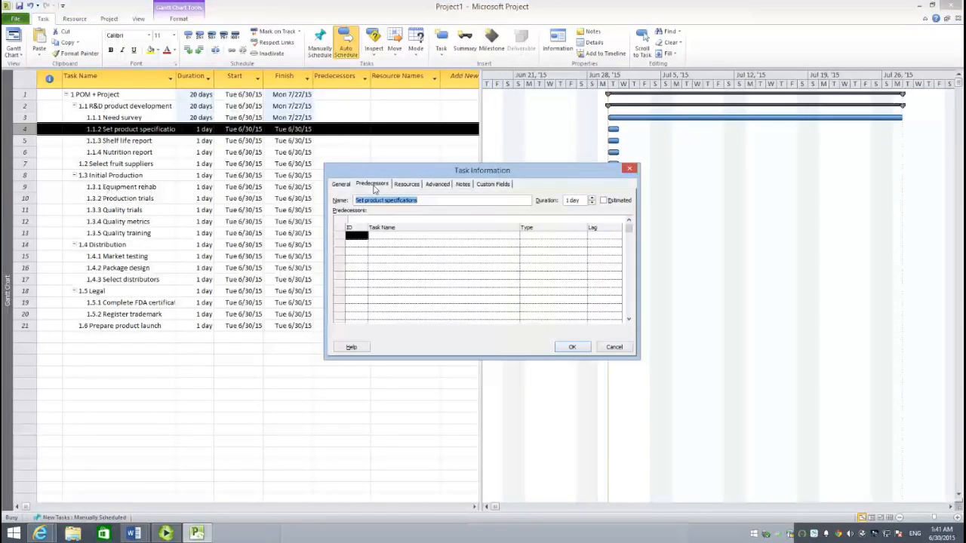
left_click(572, 201)
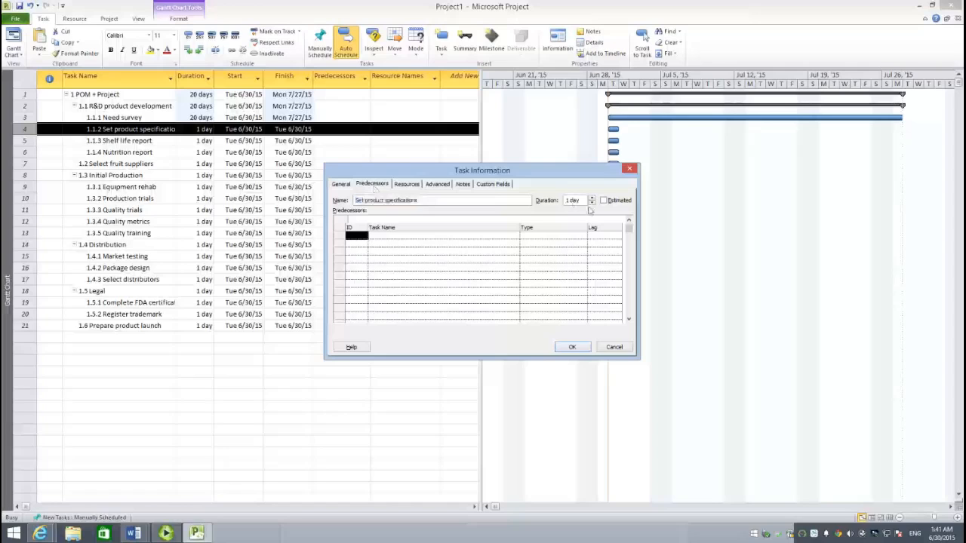
key("BackSpace")
key("BackSpace")
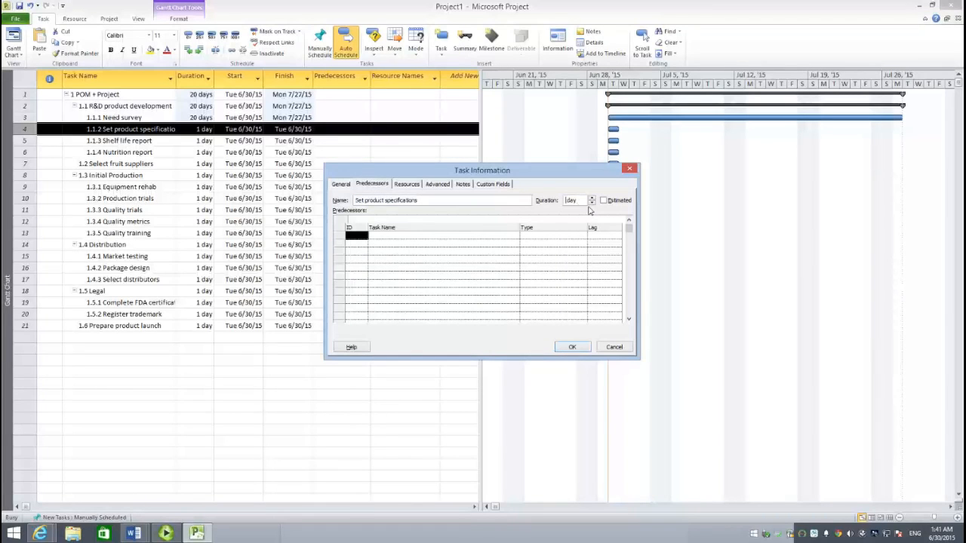
type("15")
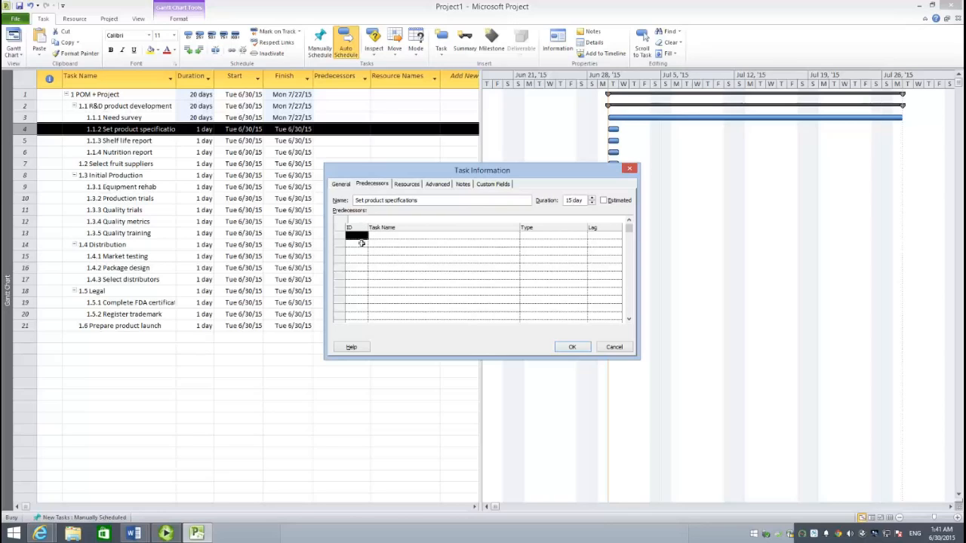
type(" 3")
left_click(419, 261)
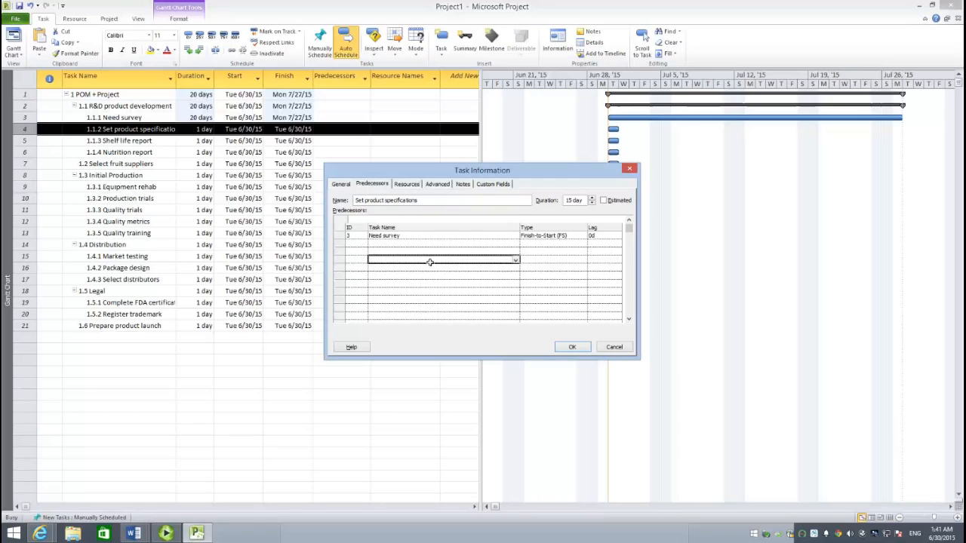
left_click(572, 347)
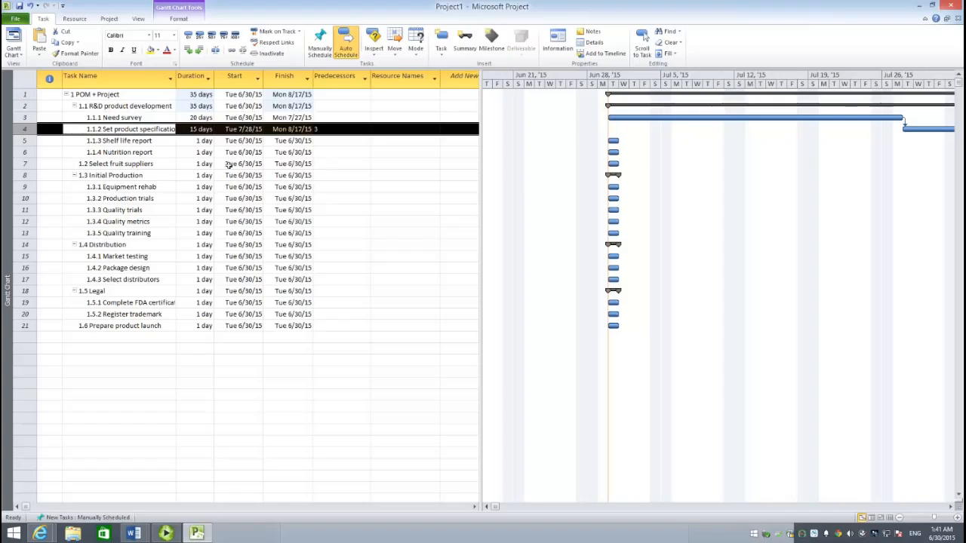
- Set the Shelf life report's duration to 10 days and its predecessor to task 4 directly in the task table
left_click(198, 141)
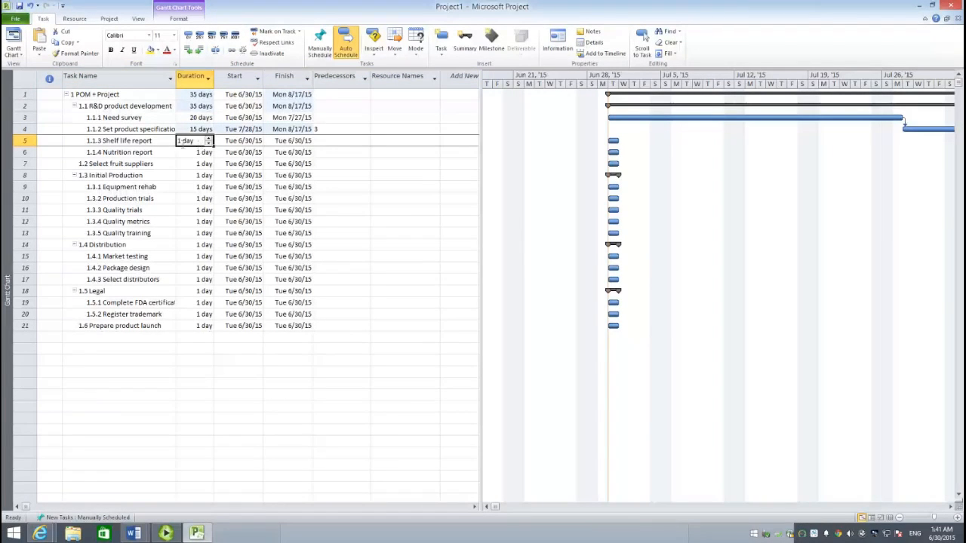
left_click(183, 143)
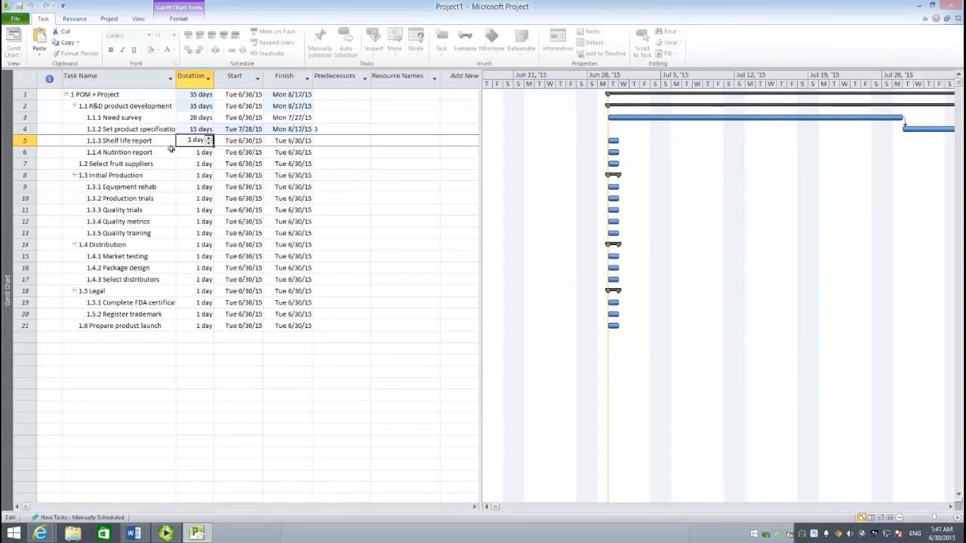
left_click(170, 144)
left_click(194, 143)
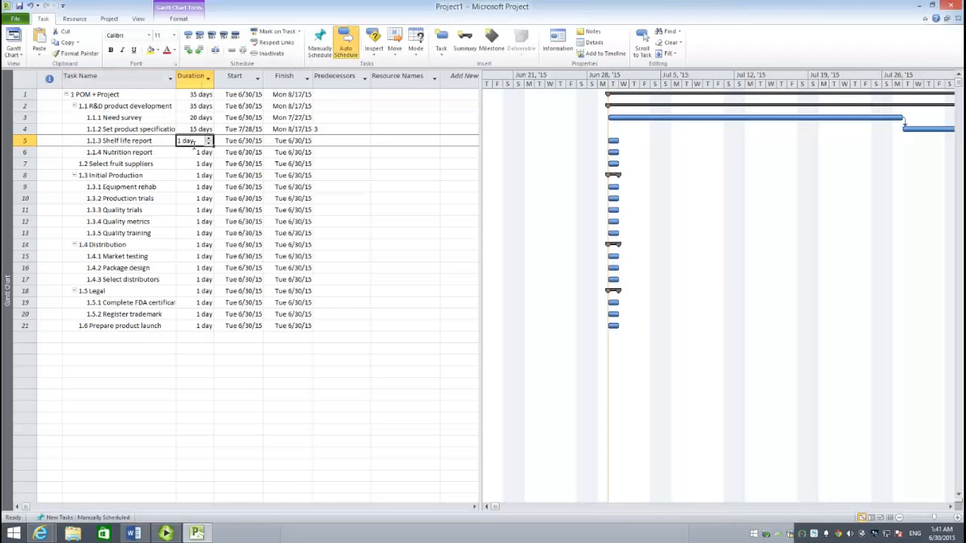
type("10")
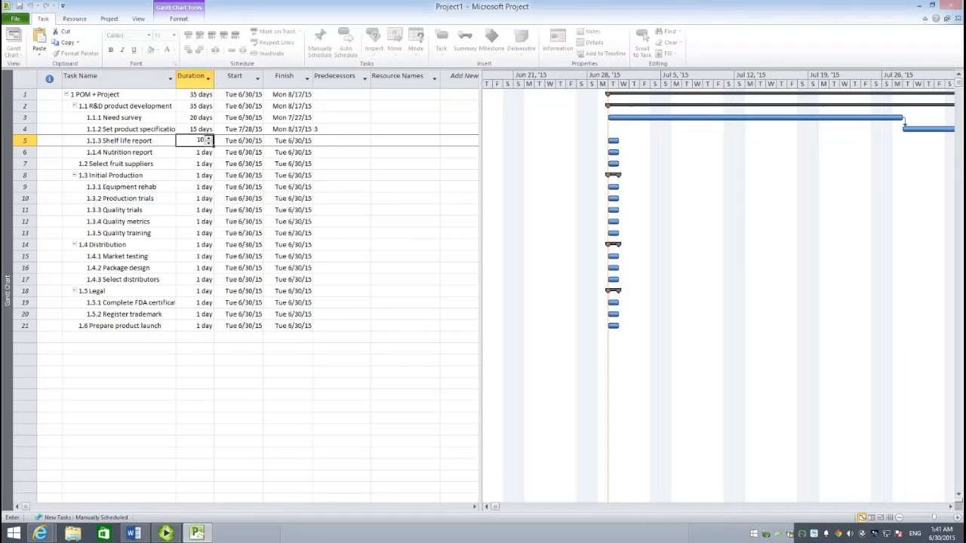
left_click(340, 144)
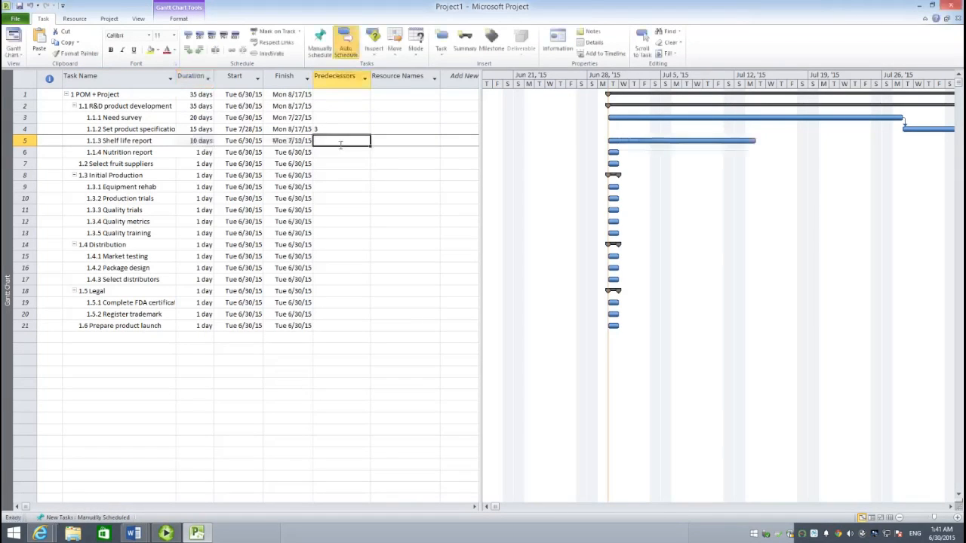
type("4")
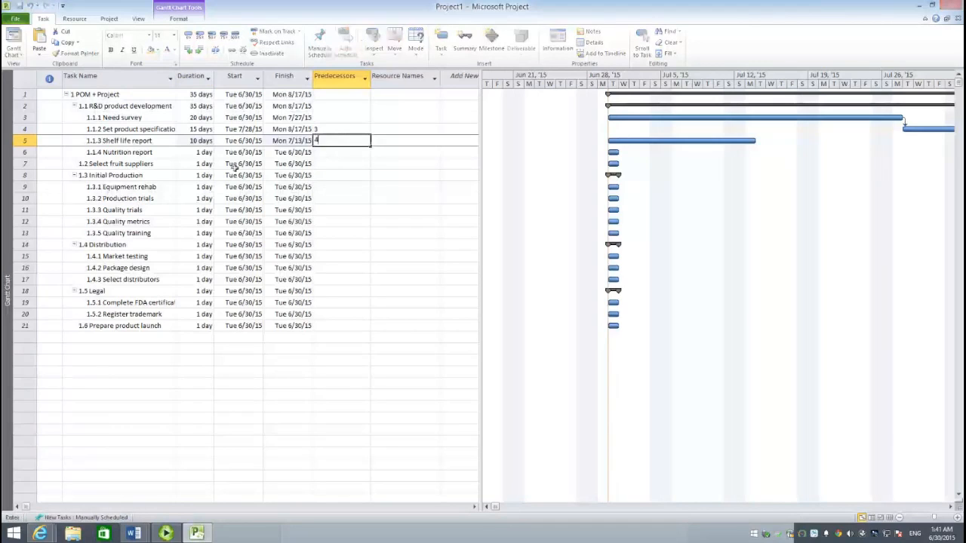
- Set the Nutrition report's duration to 5 days and its predecessor to task 4 in the task table
left_click(200, 153)
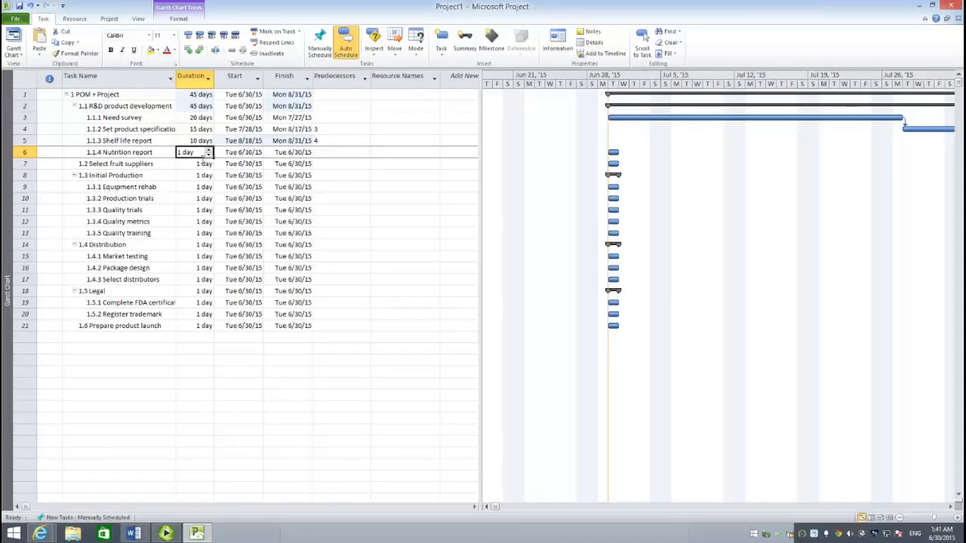
type("5")
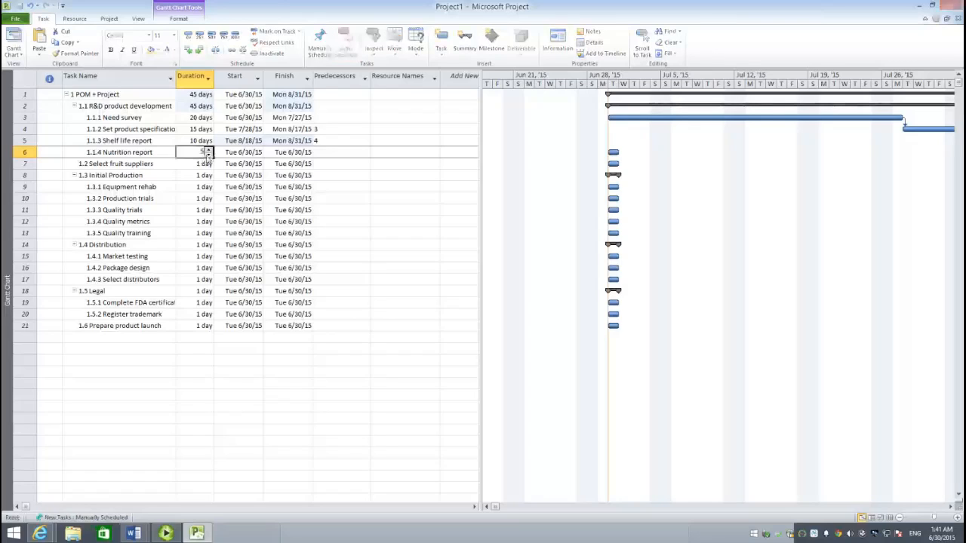
left_click(342, 153)
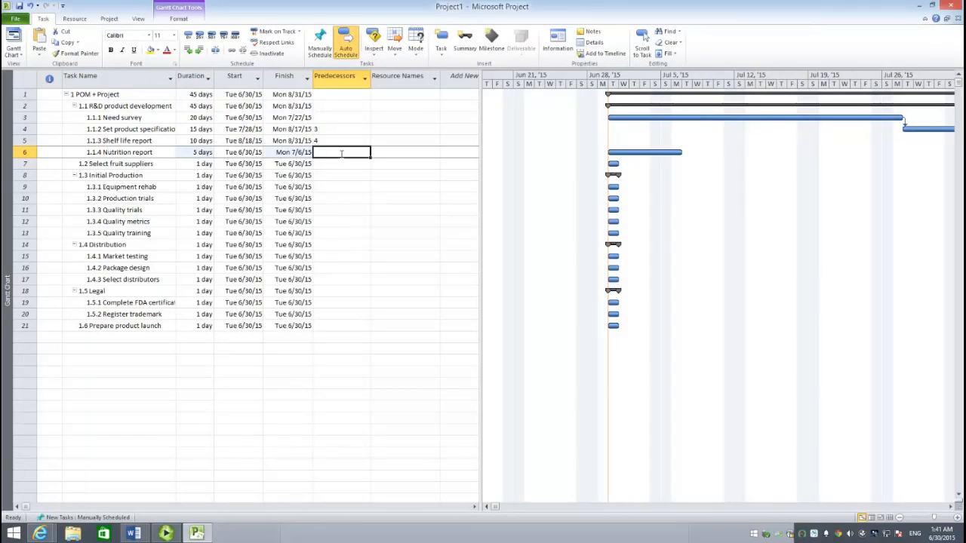
type("4")
left_click(230, 199)
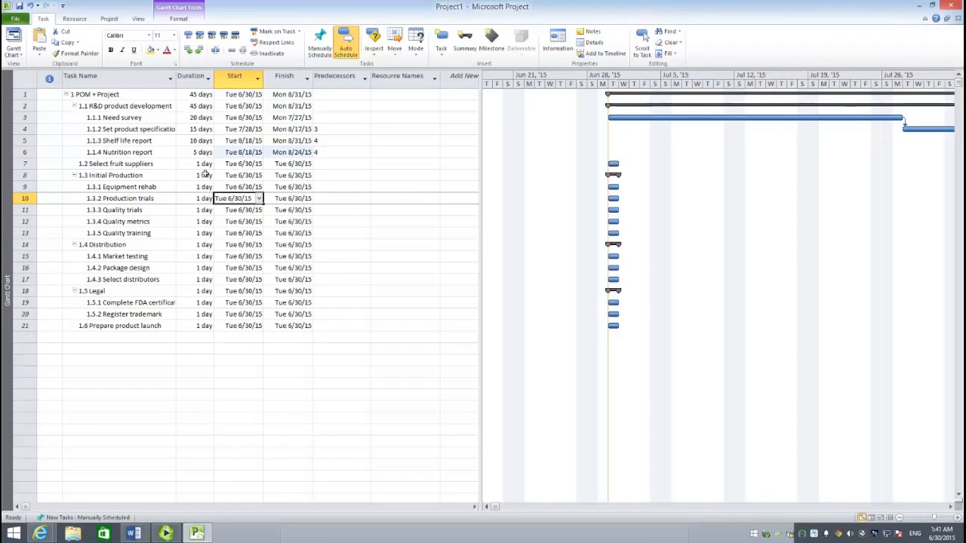
- Set the Select fruit suppliers task to a duration of 20 days with tasks 5 and 6 as predecessors
left_click(204, 167)
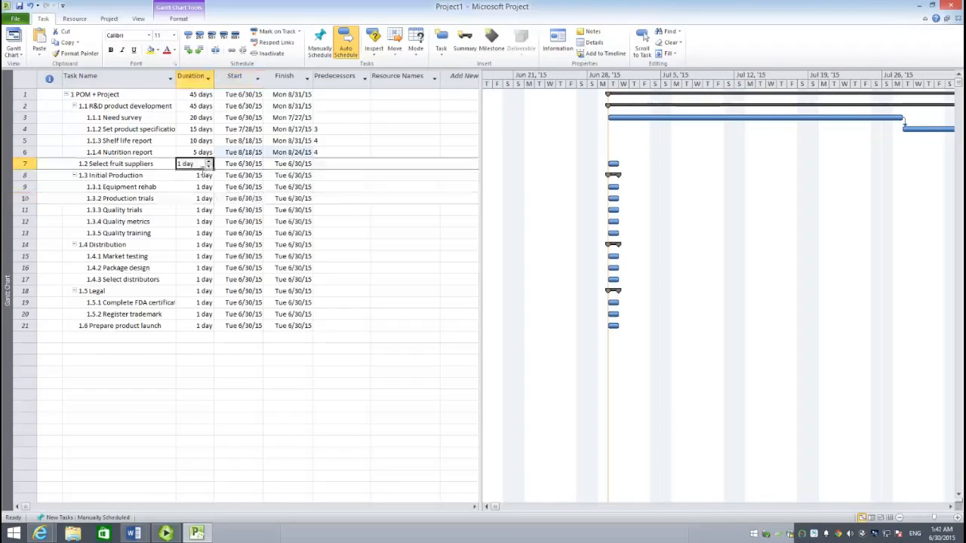
type("20")
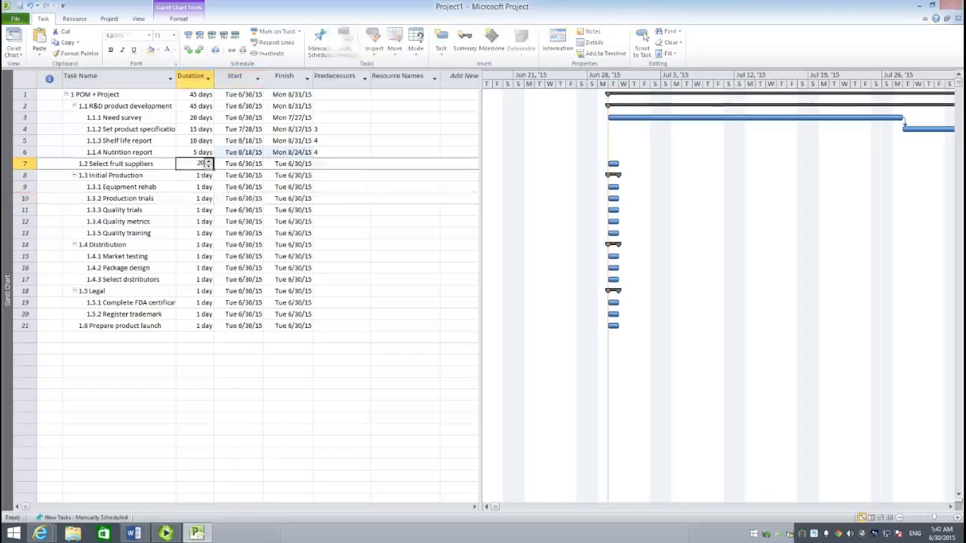
left_click(338, 165)
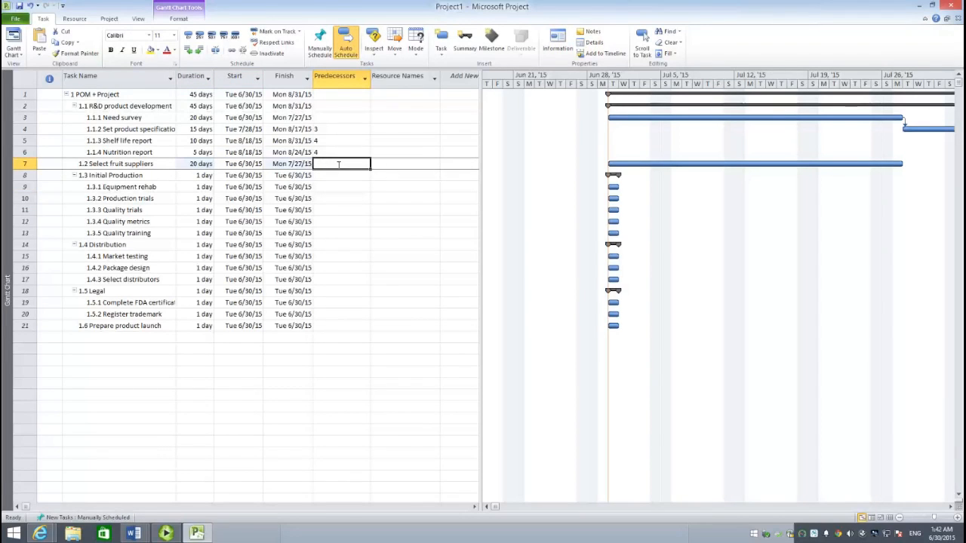
type("5")
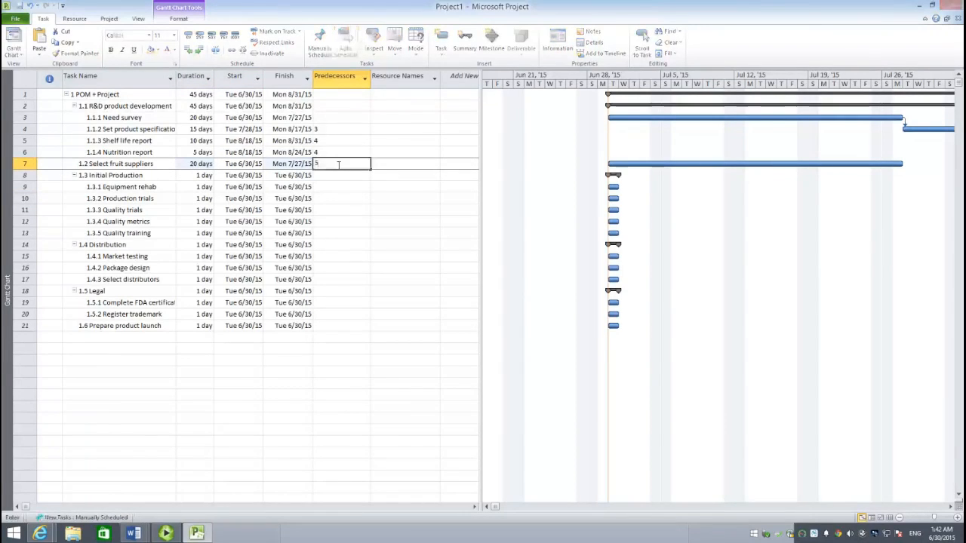
type(",6")
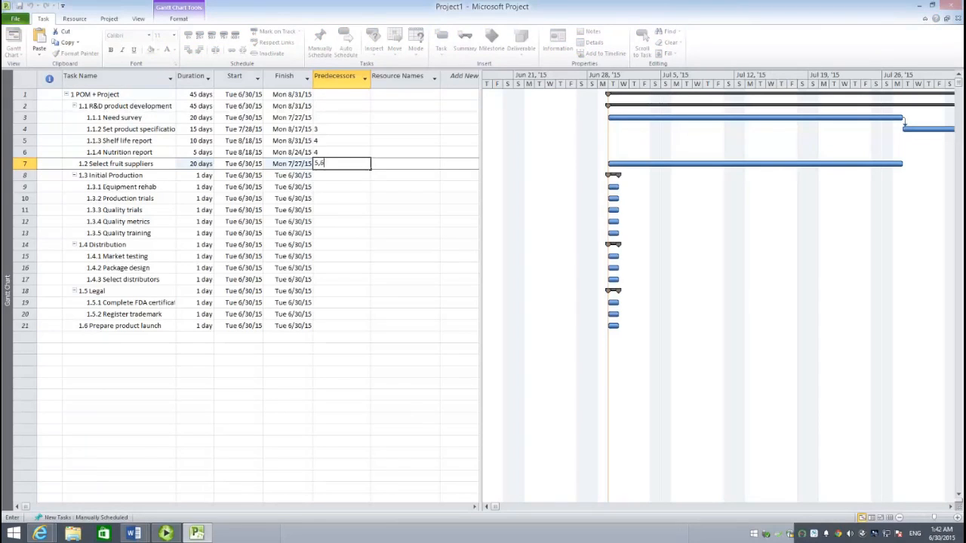
key("Return")
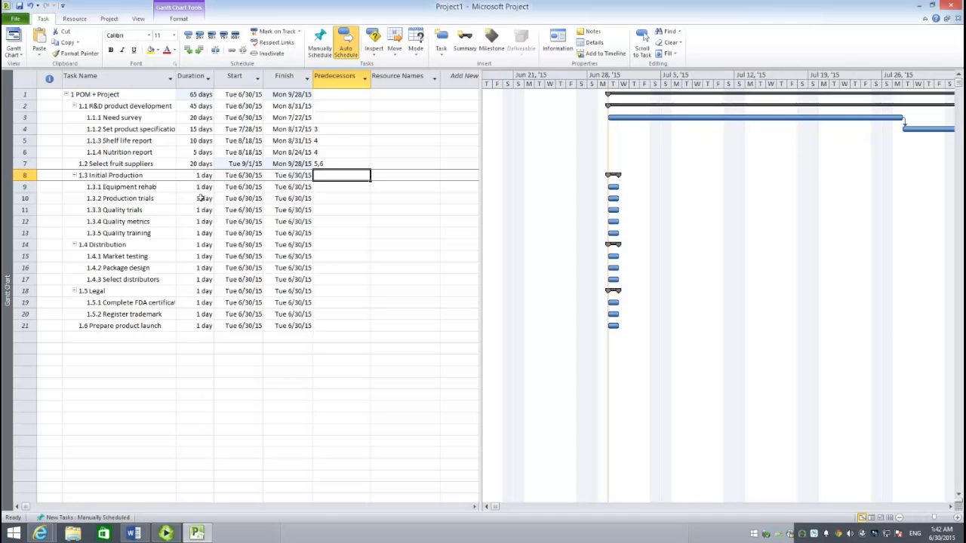
- Give Equipment rehab a duration of 30 days and task 4 as its predecessor
left_click(199, 192)
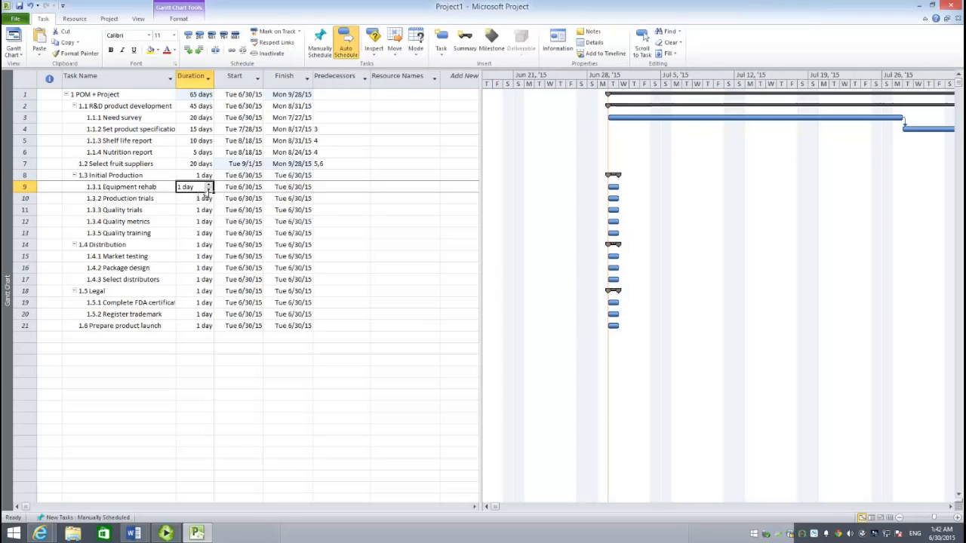
type("30")
left_click(329, 192)
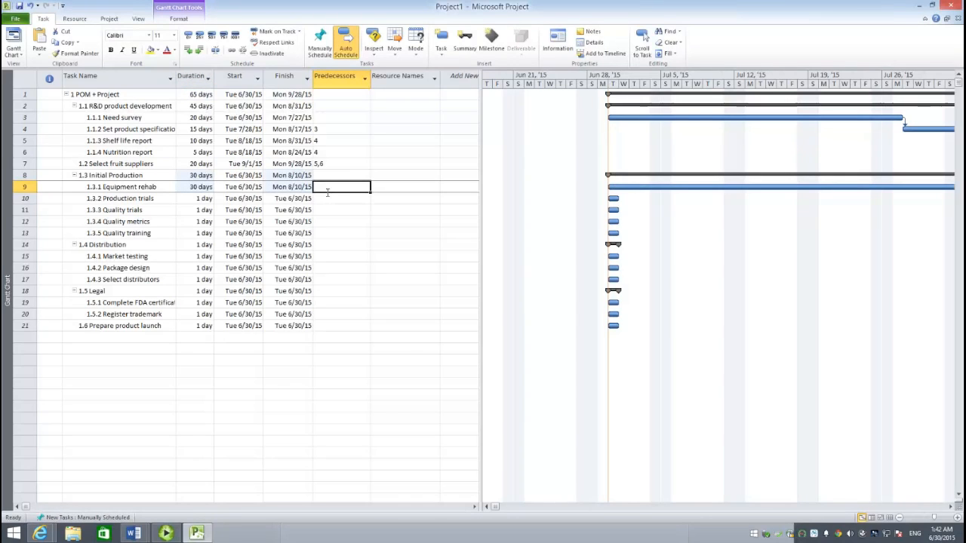
type("4")
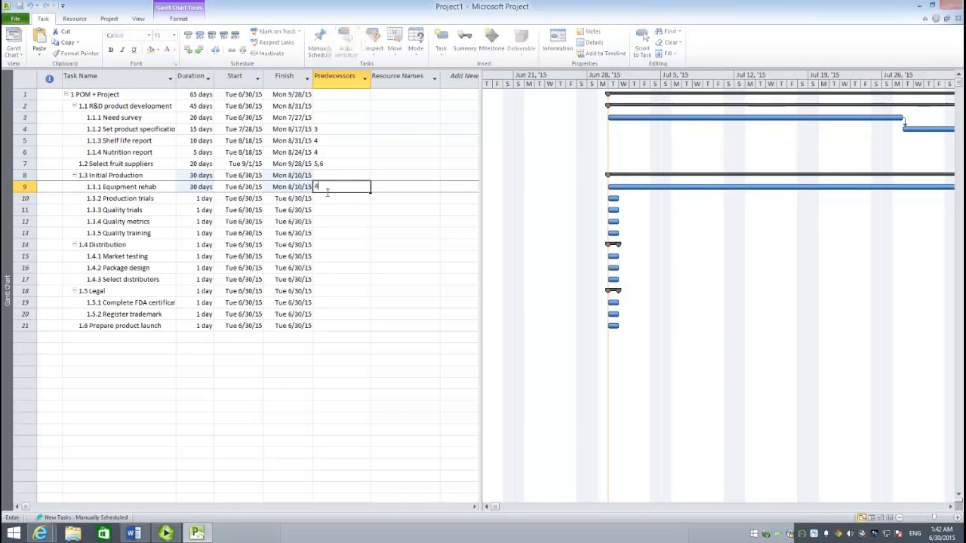
- Set the Production trials duration to 15 days and its predecessors to tasks 7 and 9
left_click(199, 201)
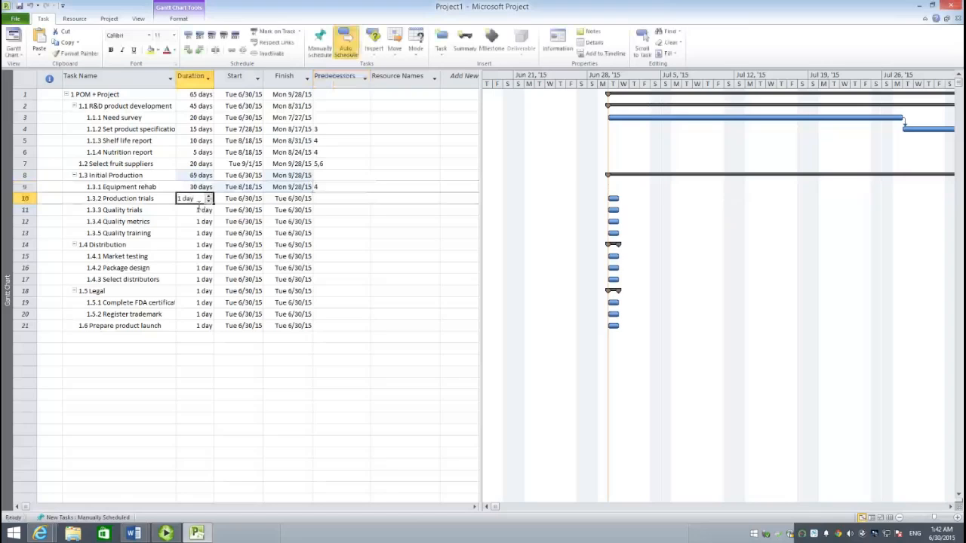
type("15")
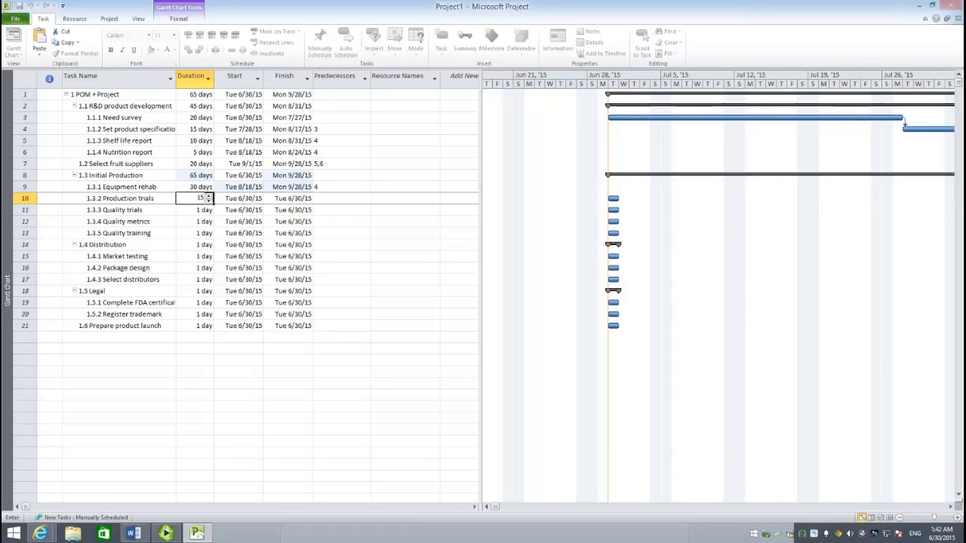
left_click(349, 202)
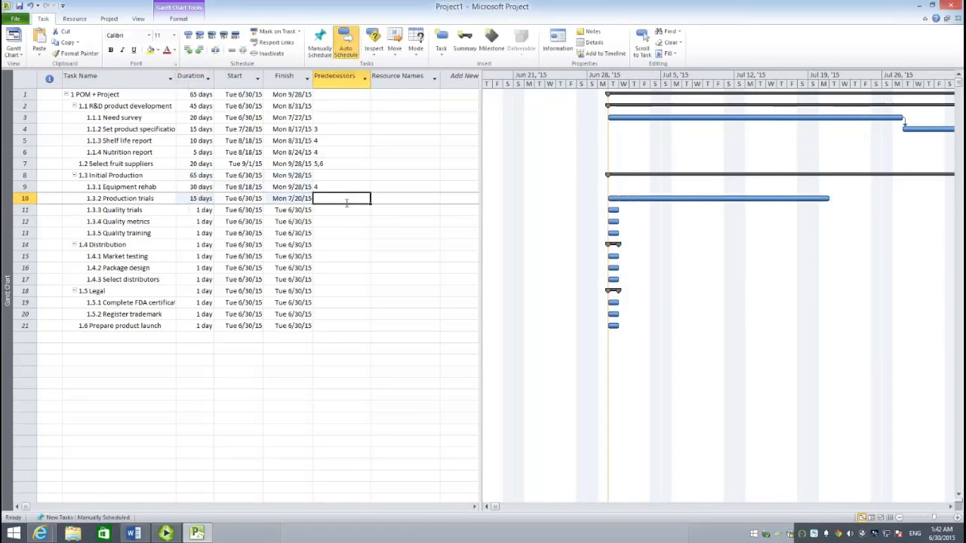
type("7,9")
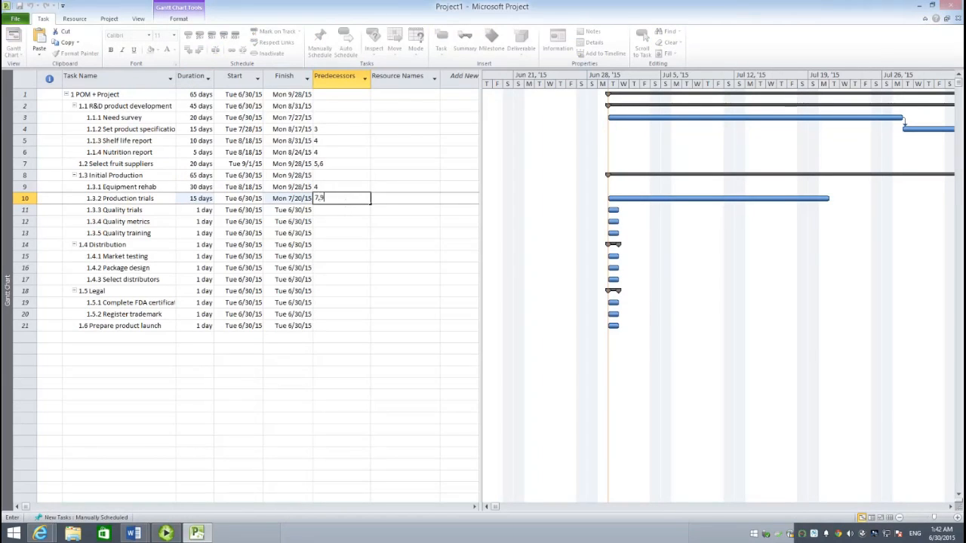
key("Return")
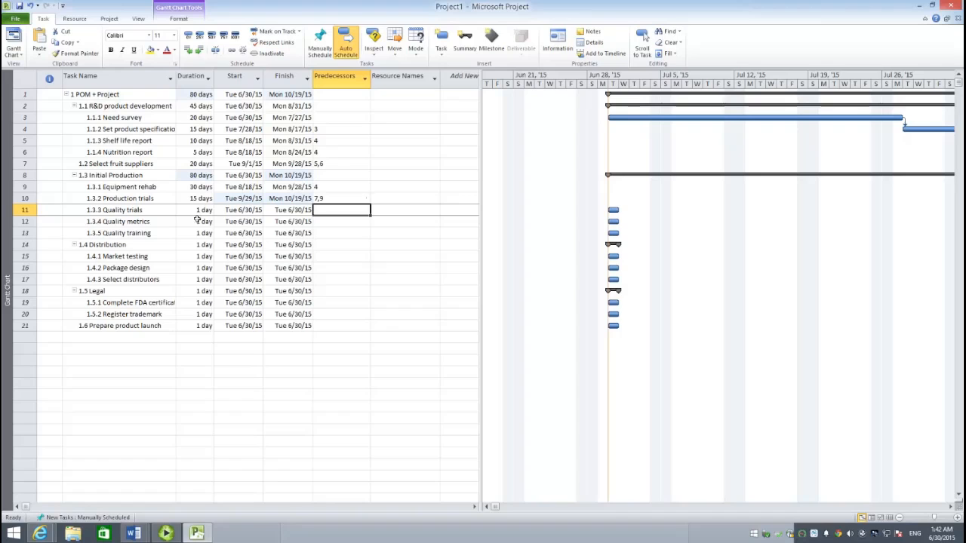
- Set the Quality trials duration to 20 days and its predecessor to task 10
left_click(200, 214)
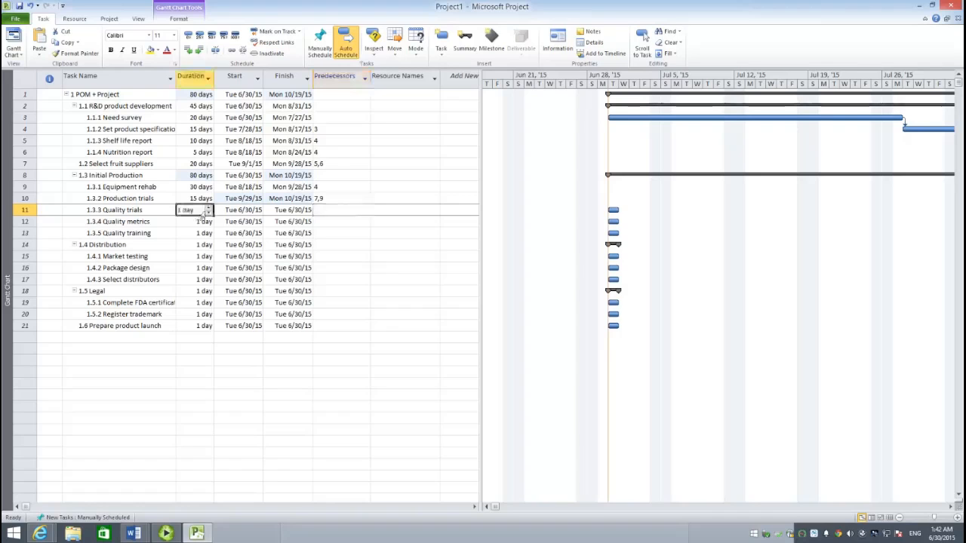
type("20")
left_click(337, 215)
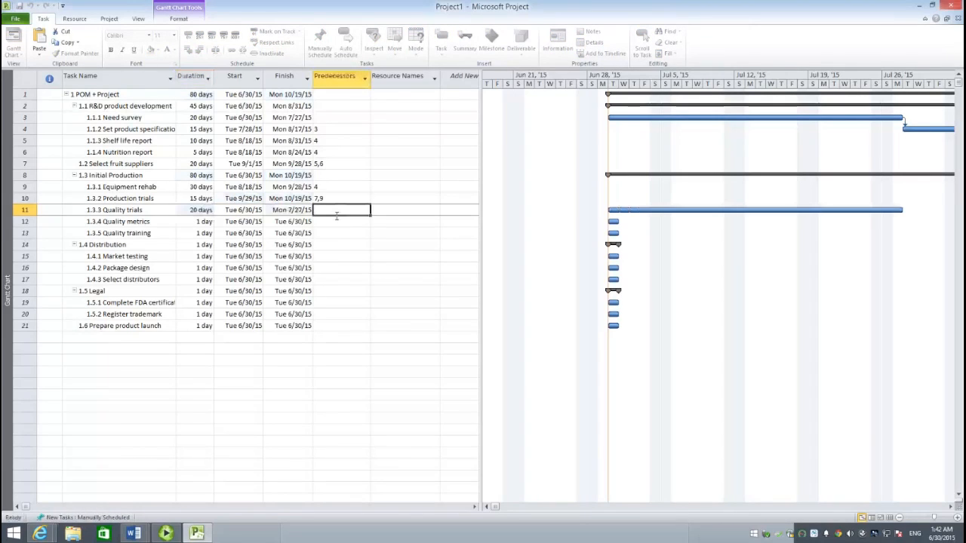
type("10")
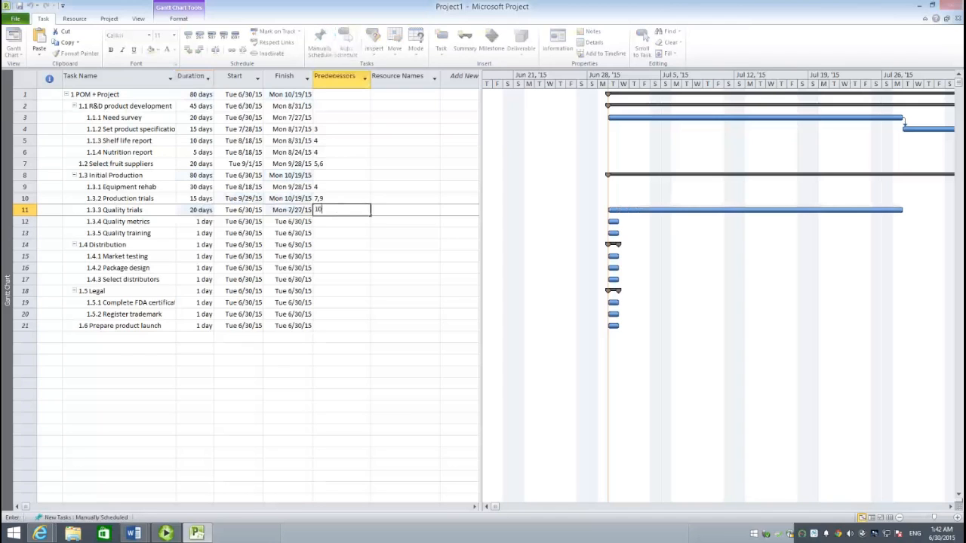
- Give Quality metrics a duration of 5 days and task 11 as its predecessor
left_click(194, 223)
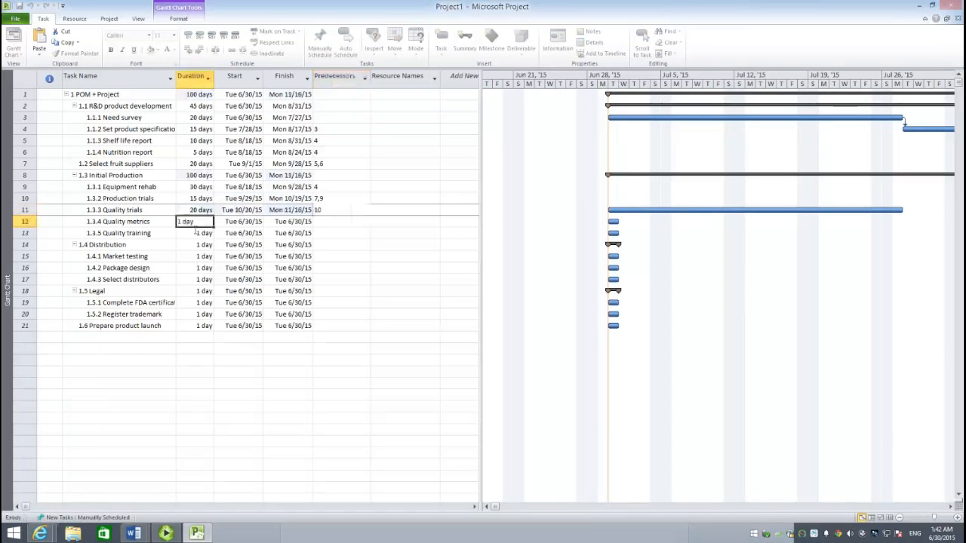
type("5")
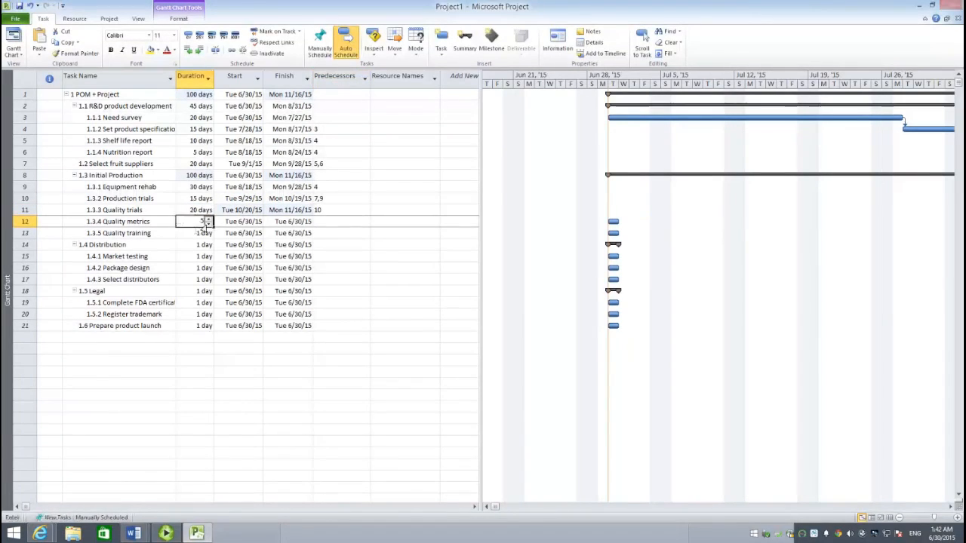
key("Return")
left_click(333, 223)
type("11")
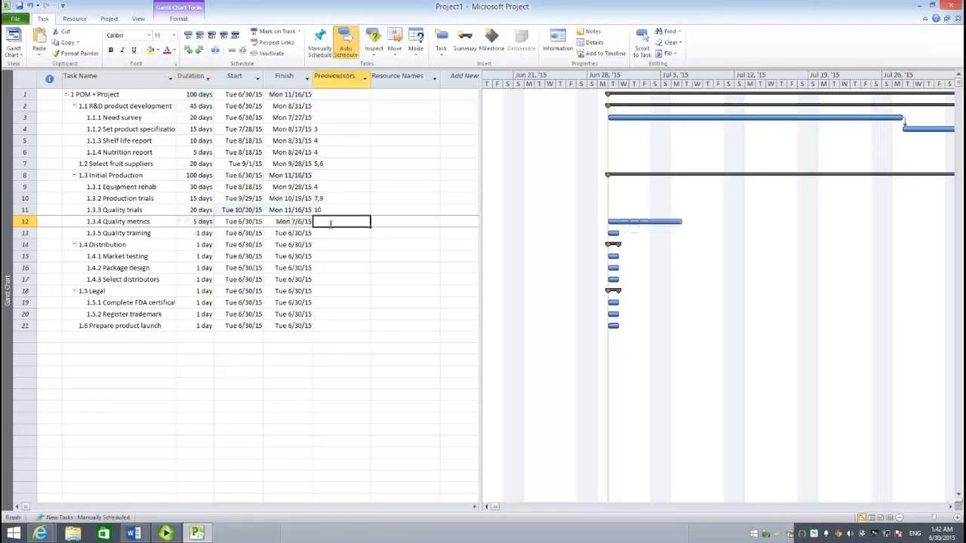
- Set the Quality training duration to 15 days and its predecessor to task 12
left_click(197, 234)
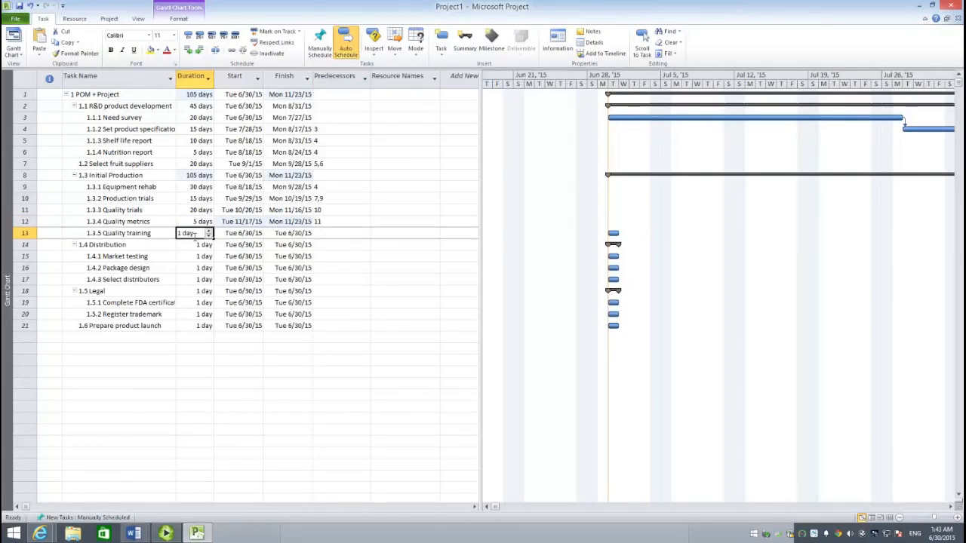
type("15")
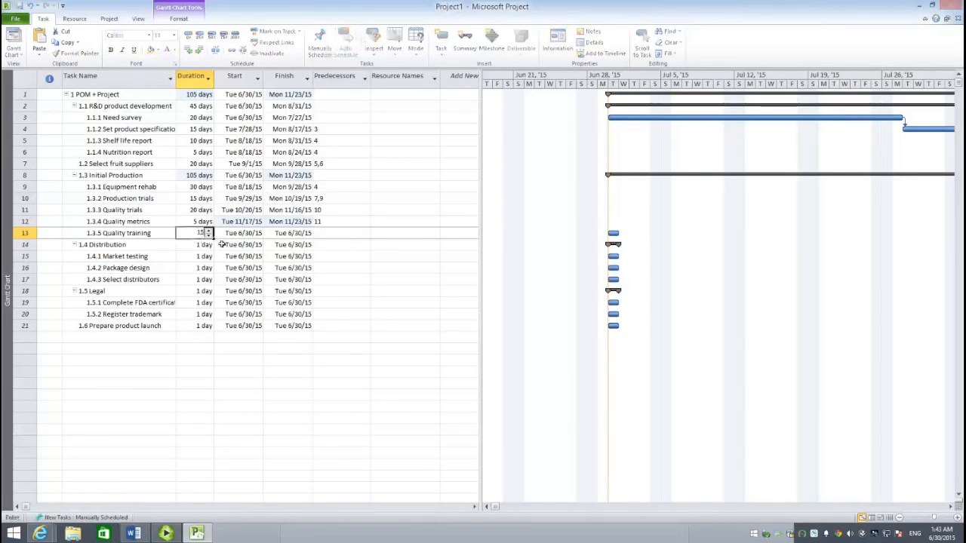
left_click(343, 236)
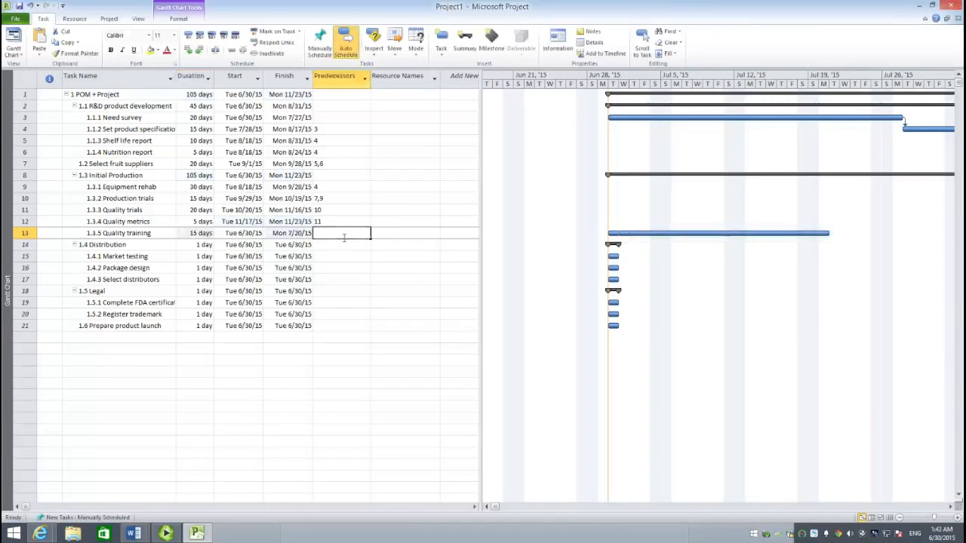
type("12")
key("Return")
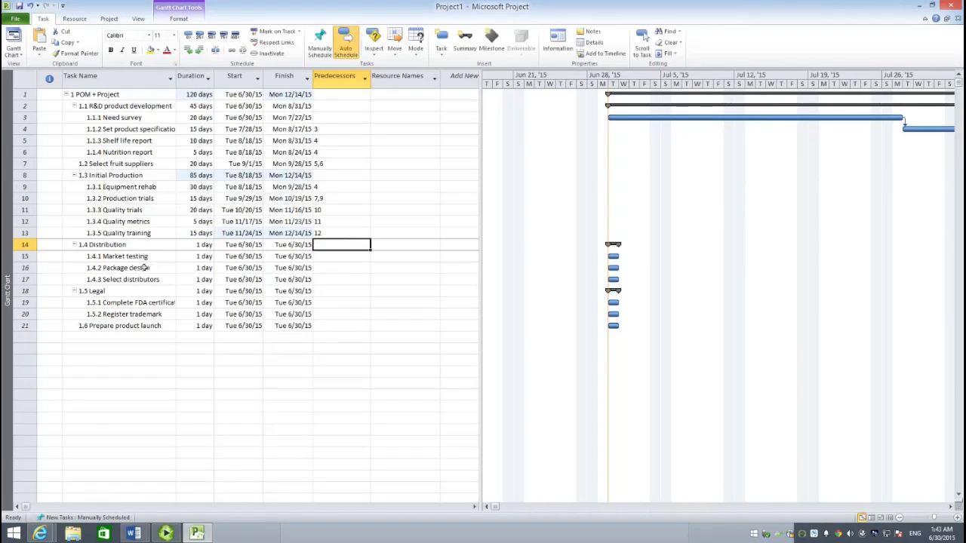
- Set the Market testing duration to 30 days and its predecessors to tasks 5 and 6
left_click(206, 259)
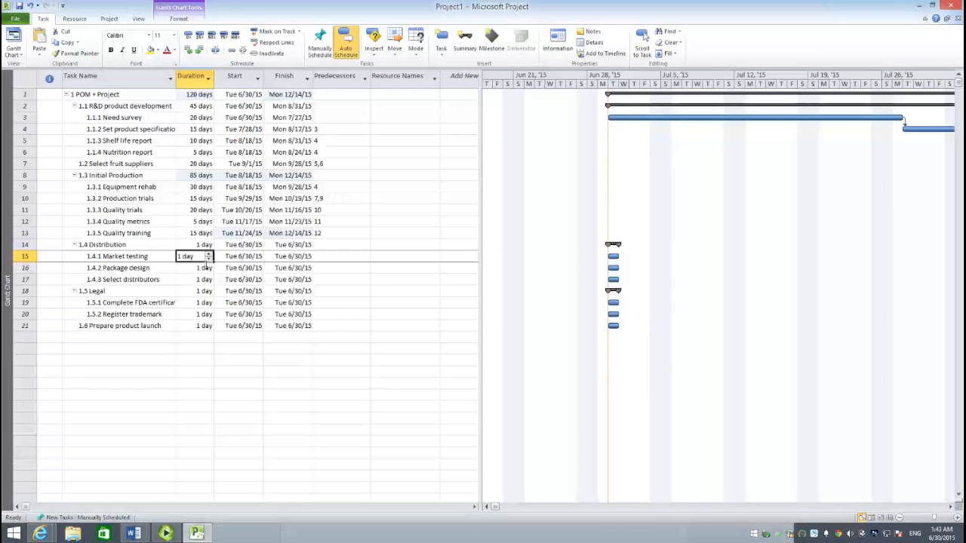
type("30")
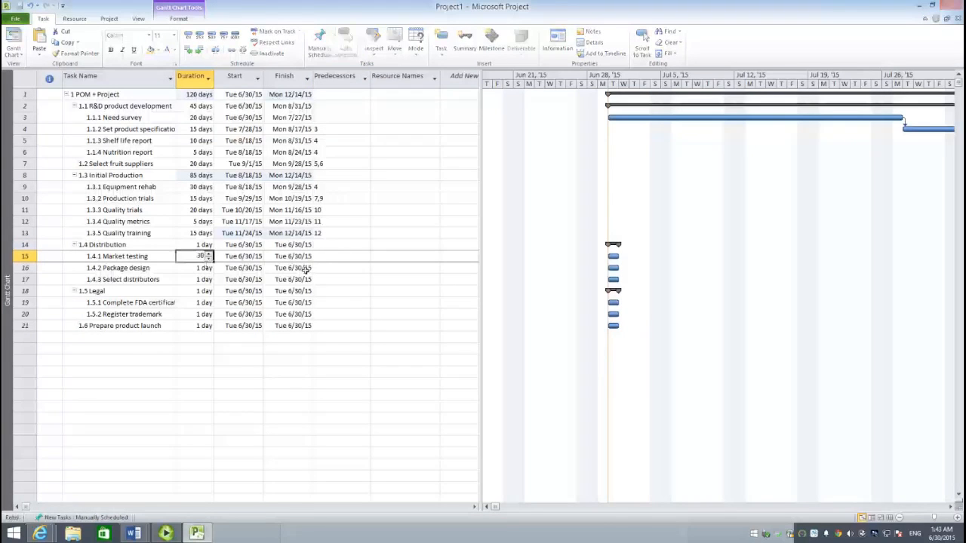
left_click(336, 256)
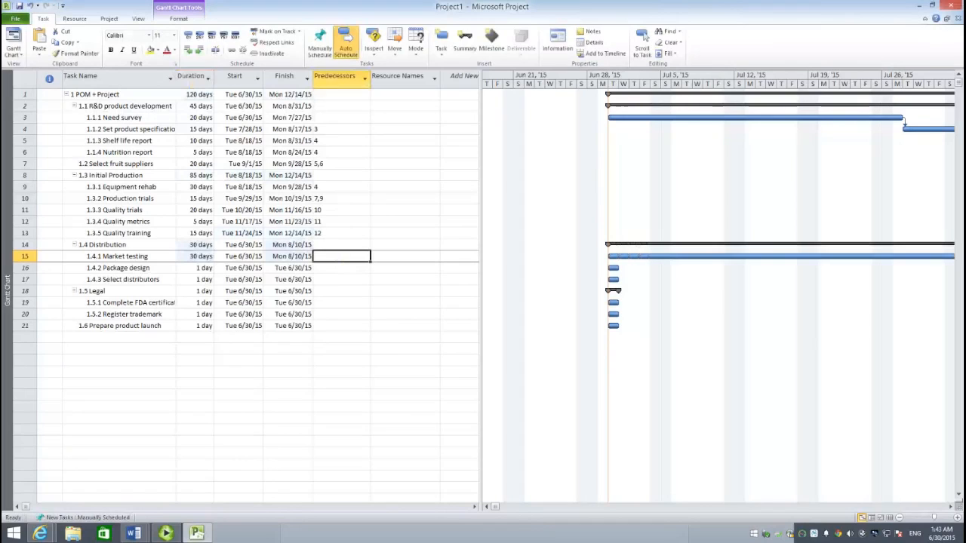
type("3,6")
key("Return")
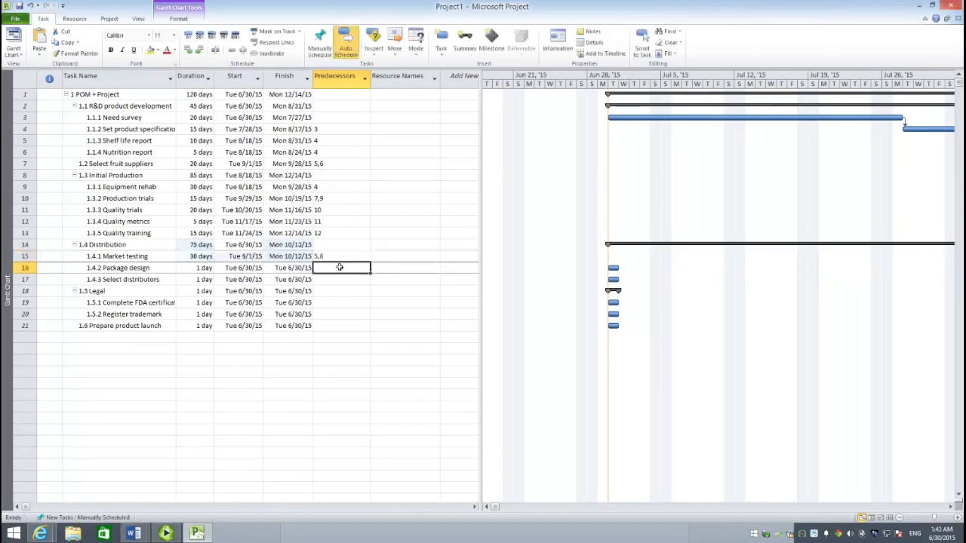
- Give Package design a duration of 15 days and task 15, Market testing, as its predecessor
left_click(193, 270)
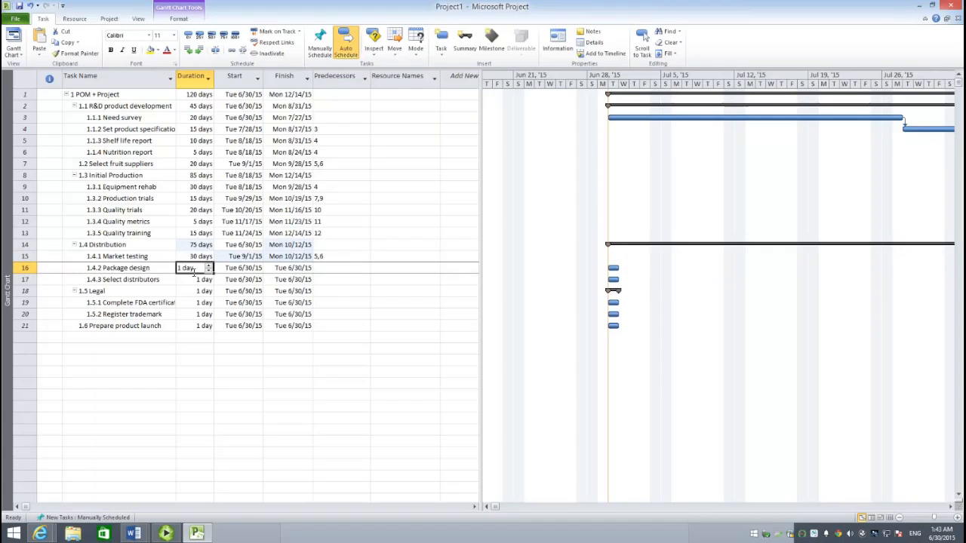
type("15")
left_click(336, 270)
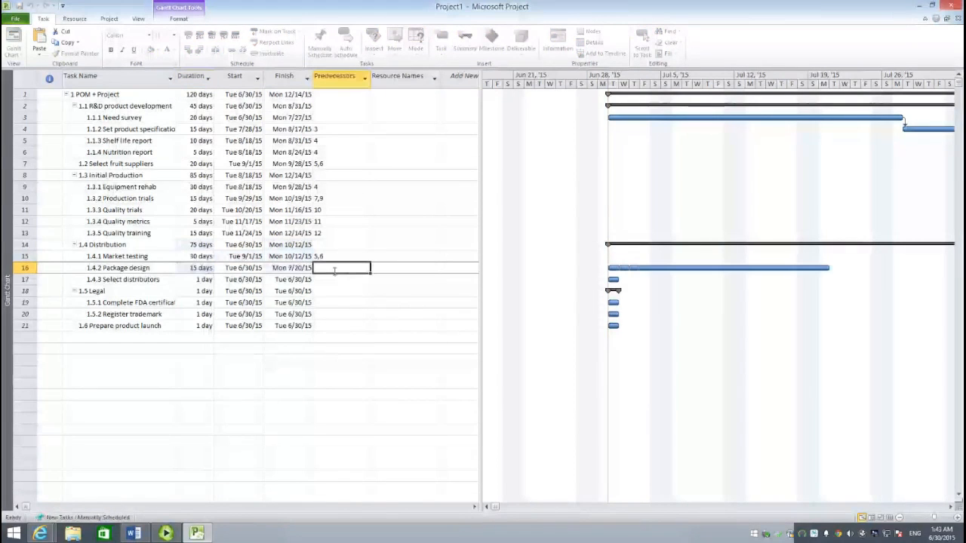
type("15")
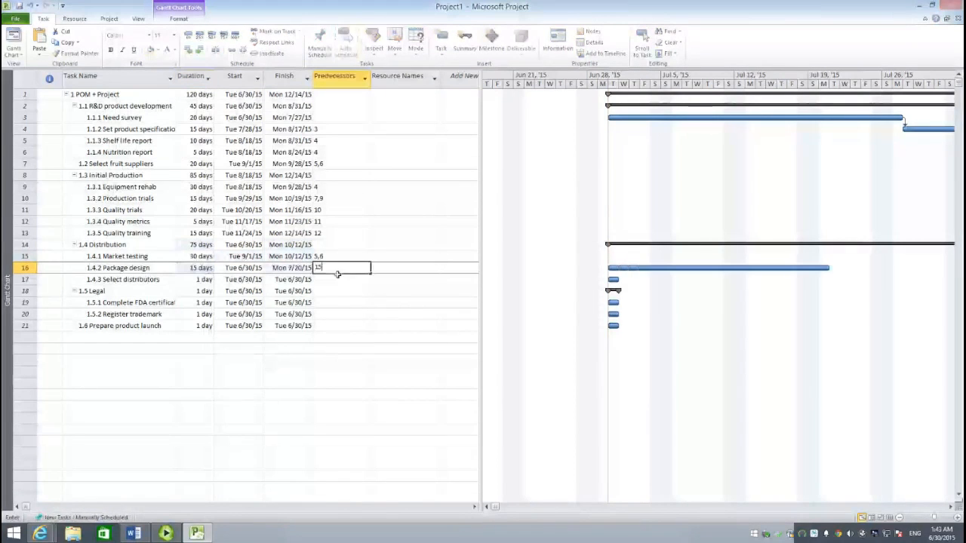
key("Return")
- Set the Select distributors duration to 25 days and its predecessors to tasks 5 and 6
left_click(188, 281)
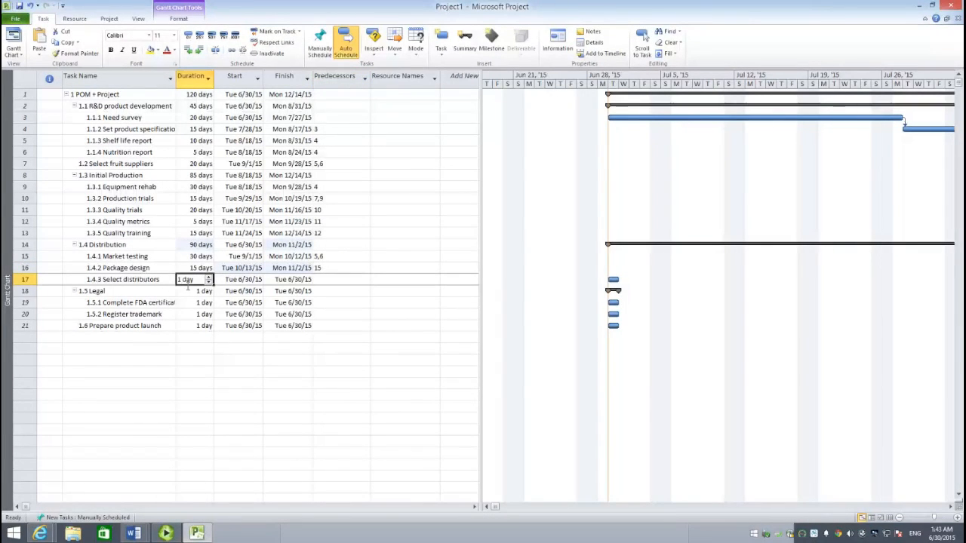
type("25")
left_click(337, 281)
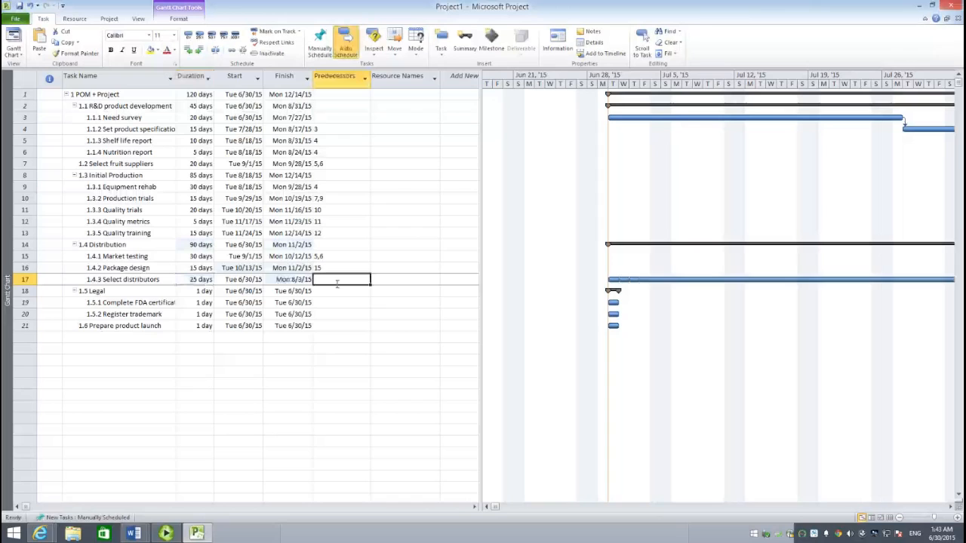
type("5,")
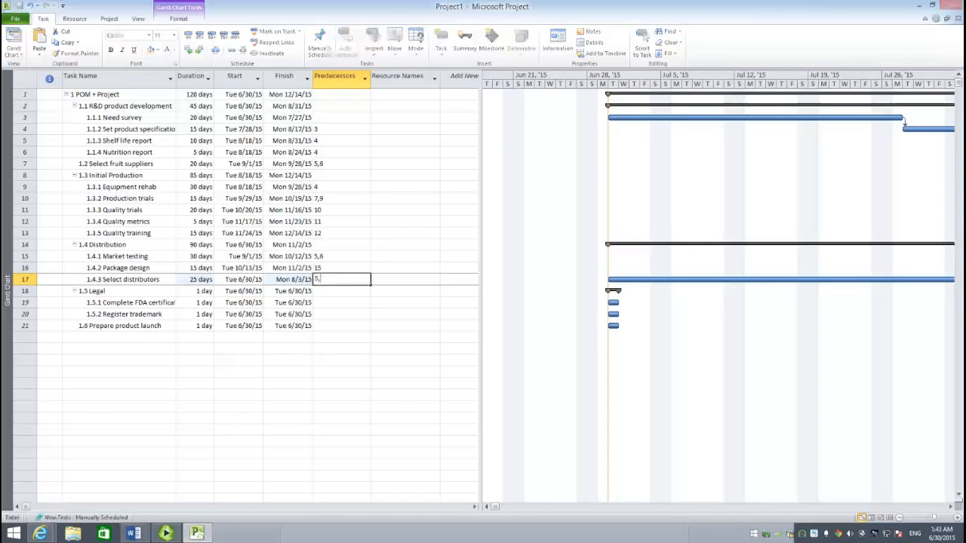
type("6")
key("Return")
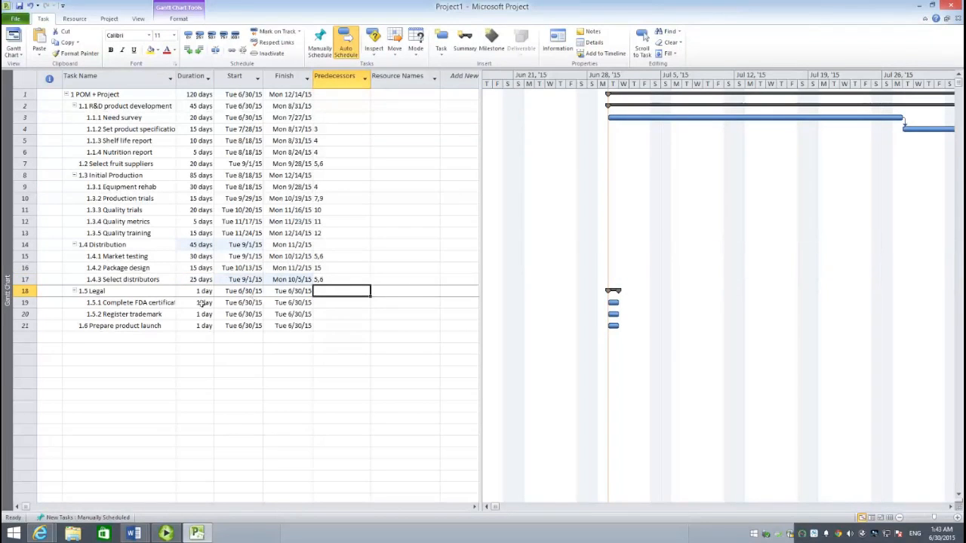
- Set the Complete FDA certification duration to 15 days and its predecessors to tasks 7 and 15
left_click(202, 302)
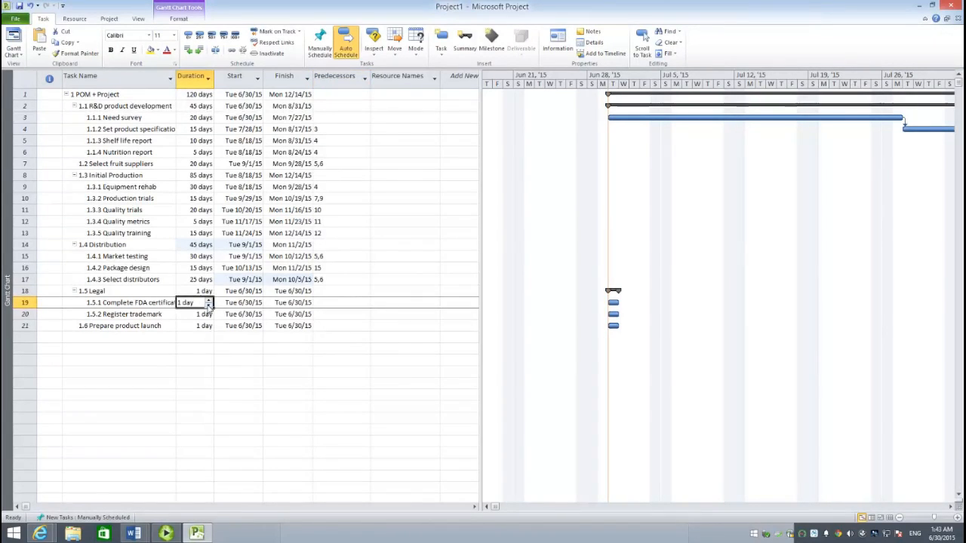
type("15")
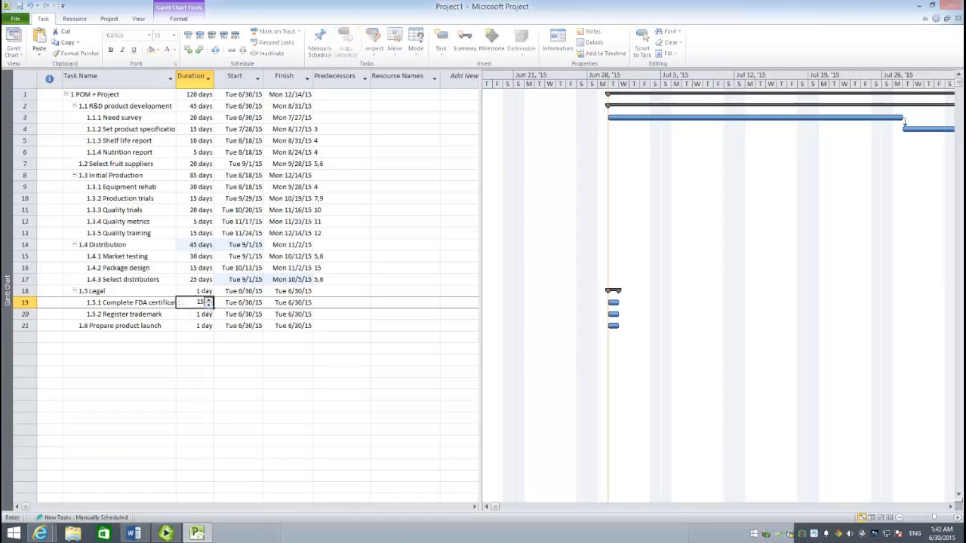
left_click(341, 305)
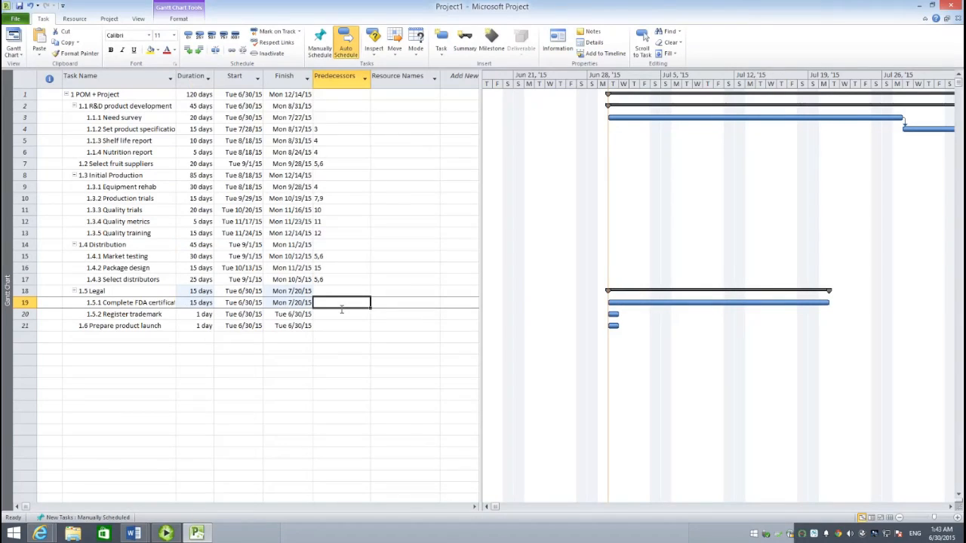
type("7,")
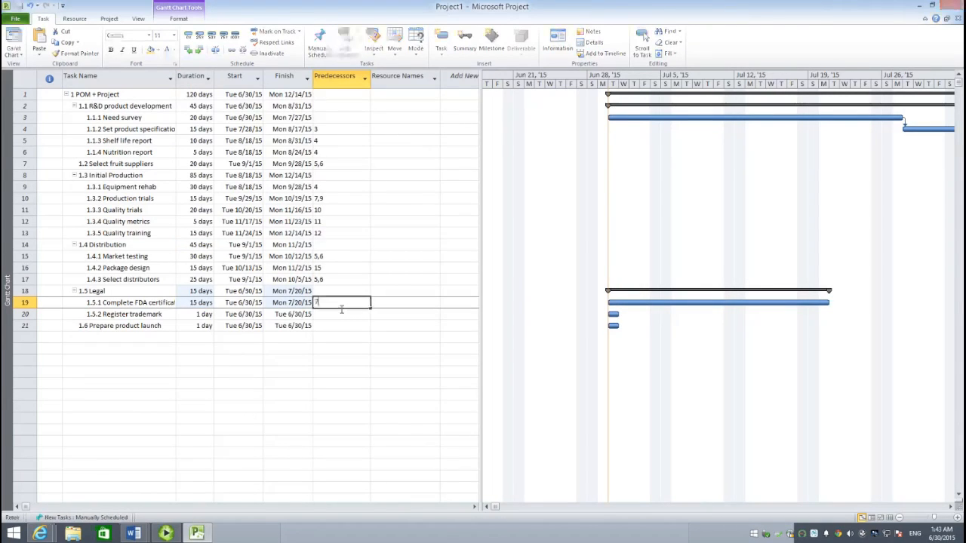
type("15")
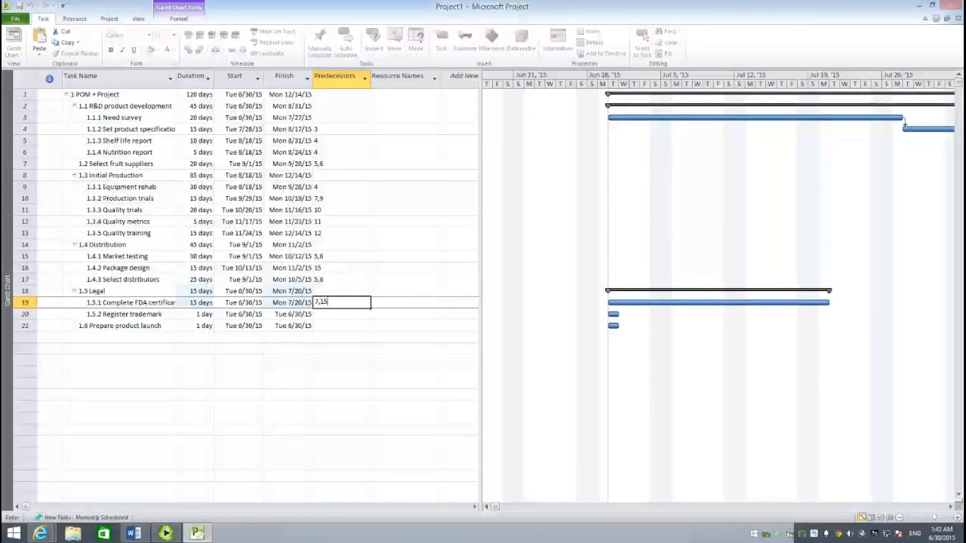
key("Return")
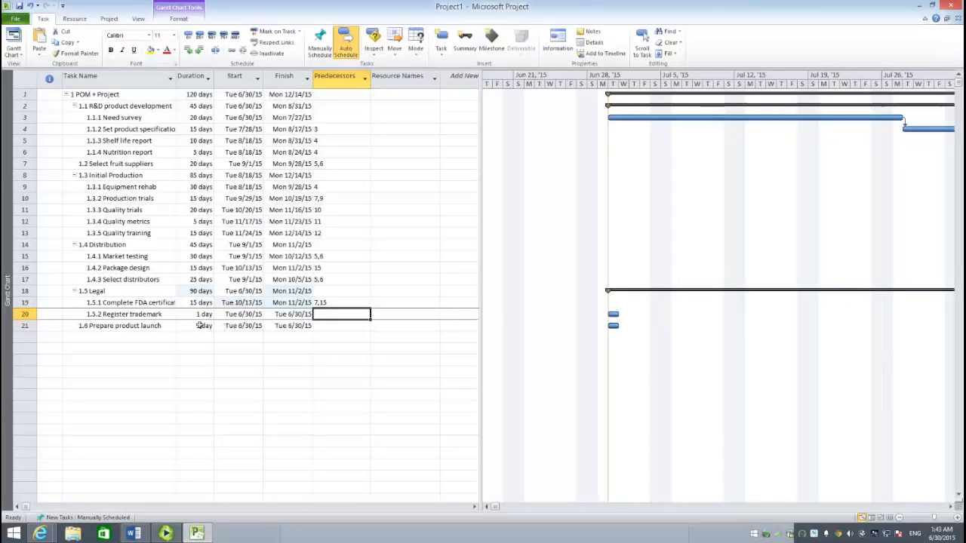
- Give Register trademark a duration of 5 days and tasks 7 and 15 as its predecessors
left_click(198, 315)
left_click(197, 315)
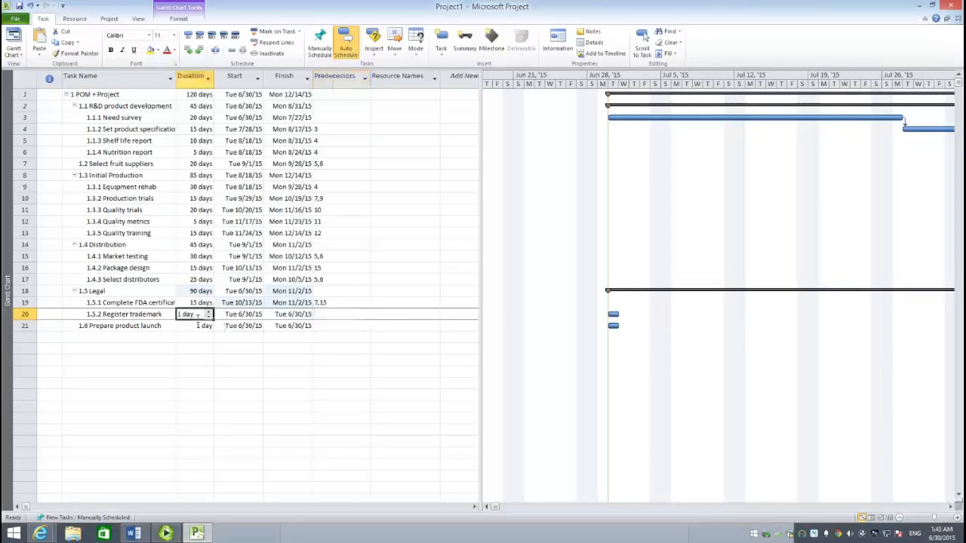
type("5")
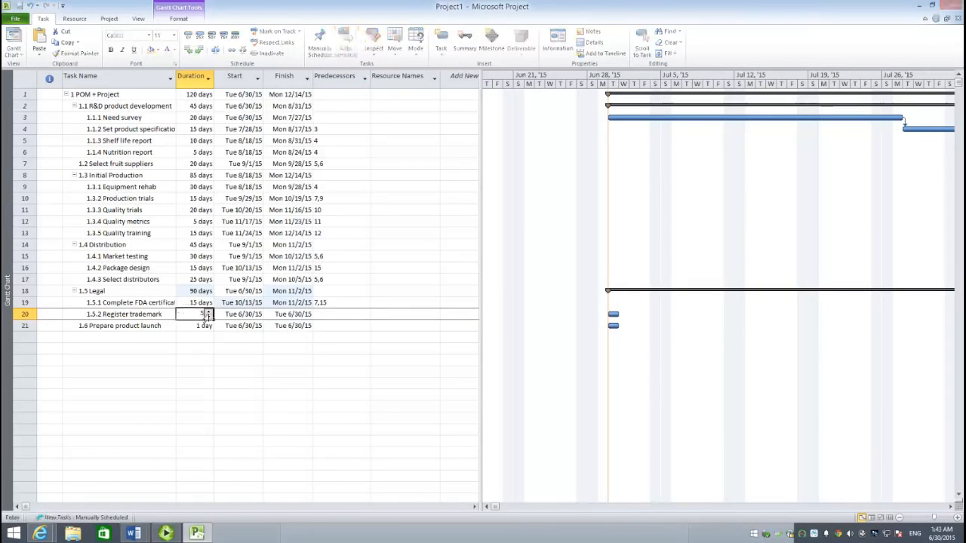
left_click(331, 315)
type("7")
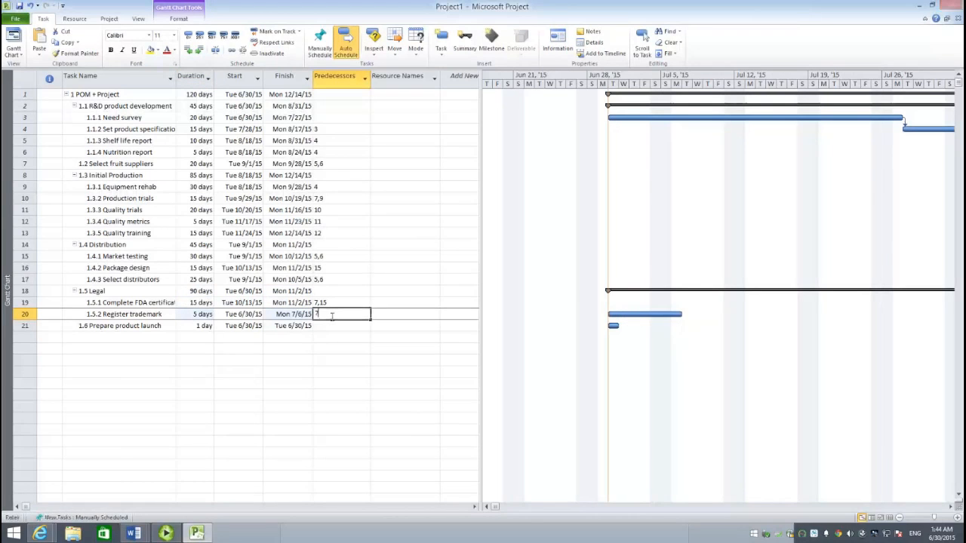
type(",1")
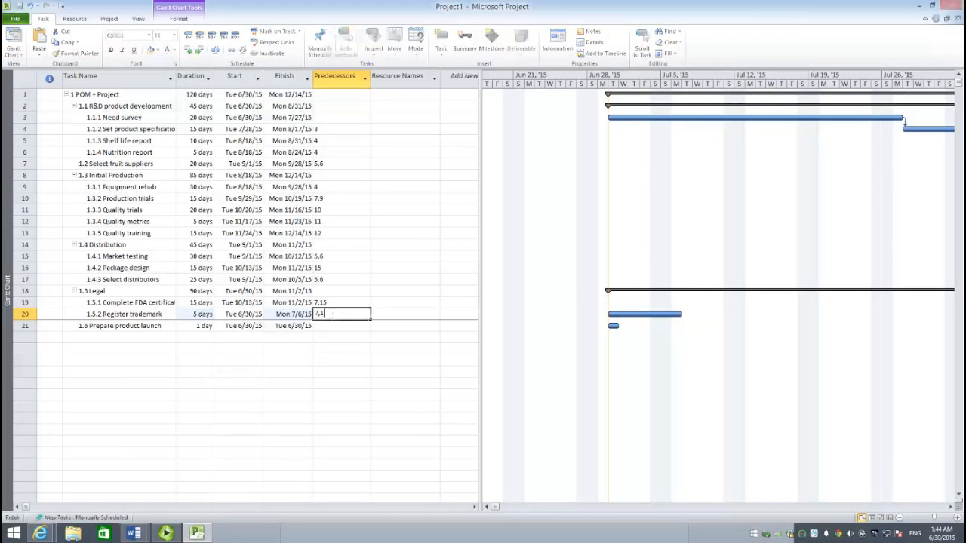
type("5")
key("Return")
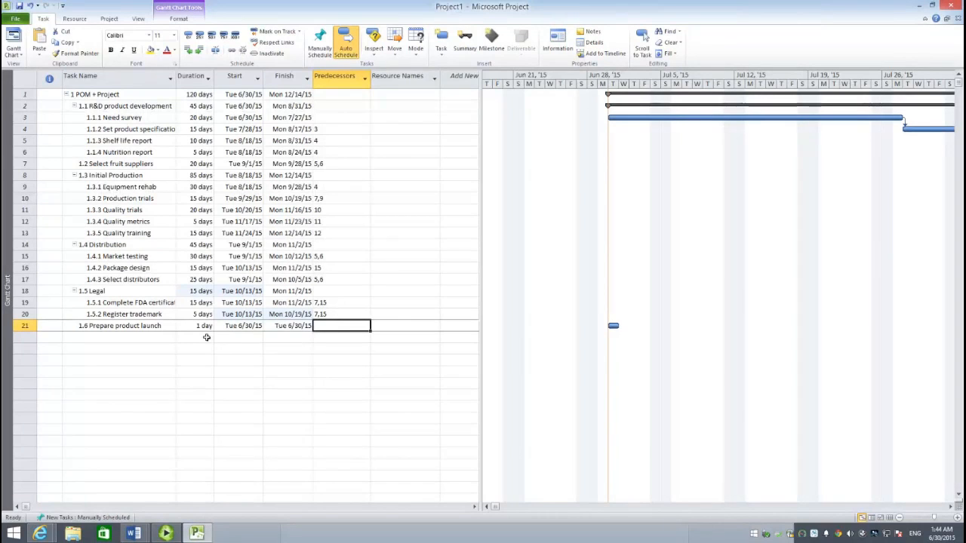
- In the task information for Prepare product launch, add task 13 as a predecessor and set the duration to 15 days
left_click(126, 327)
double_click(126, 332)
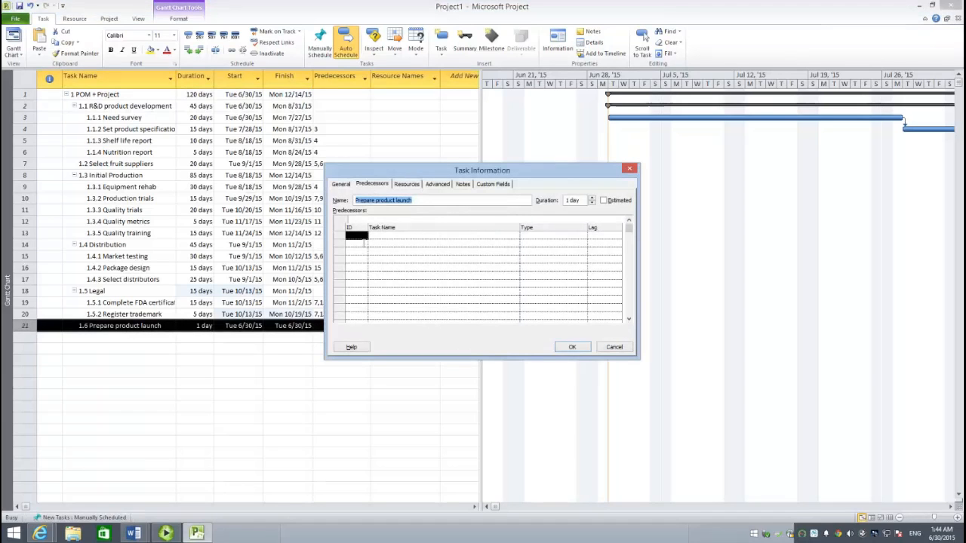
left_click(364, 240)
left_click_drag(415, 175, 574, 161)
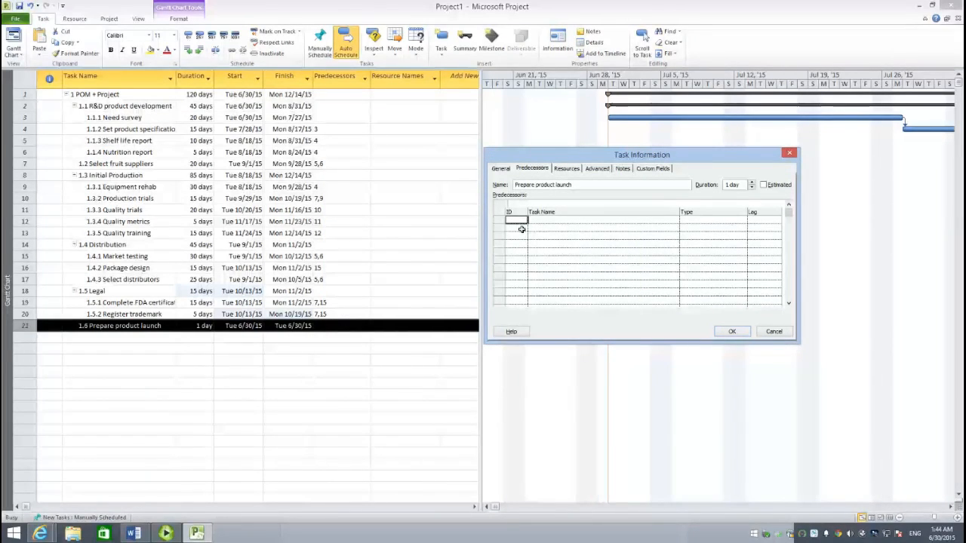
type("13")
key("Return")
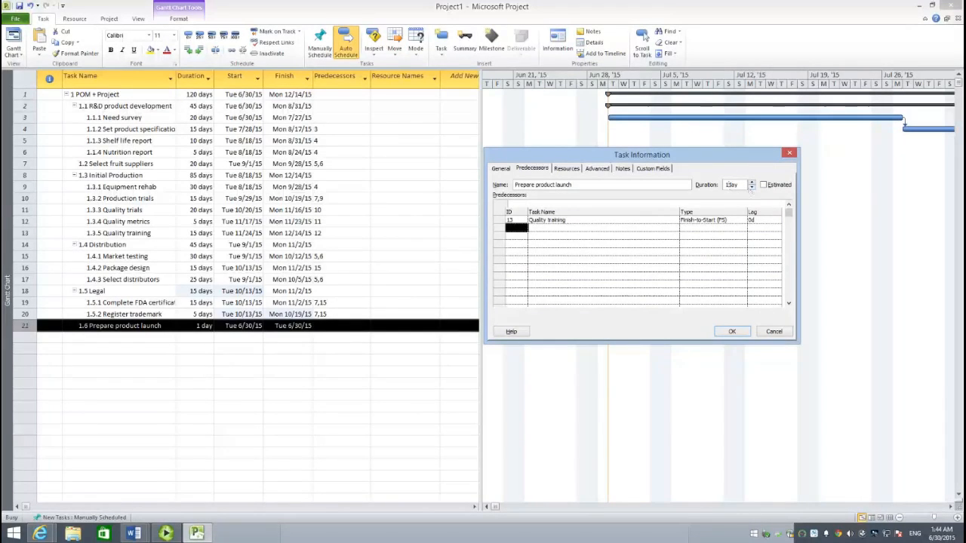
type("5")
left_click(600, 232)
- Add tasks 16, Package design, and 17, Select distributors, as predecessors of Prepare product launch
left_click(522, 231)
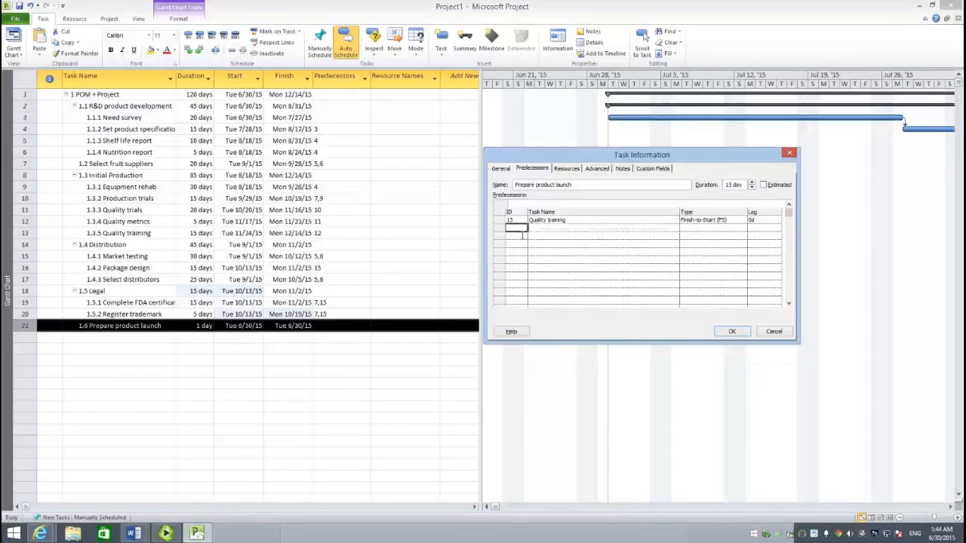
type("16")
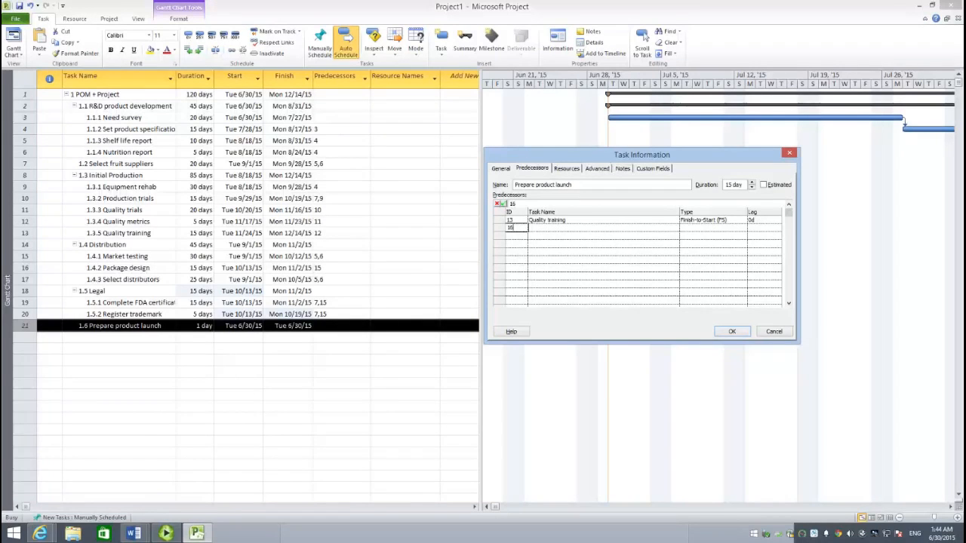
key("Return")
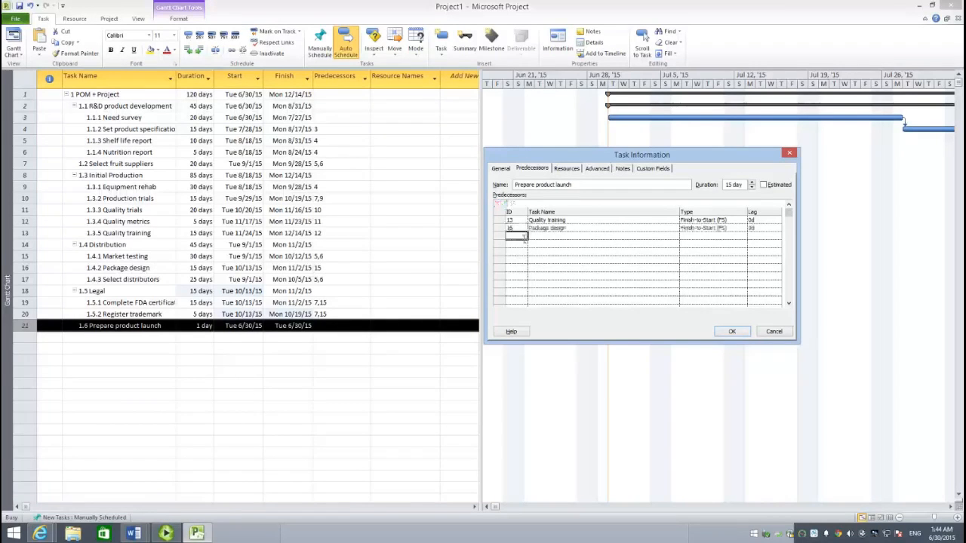
type("17")
key("Return")
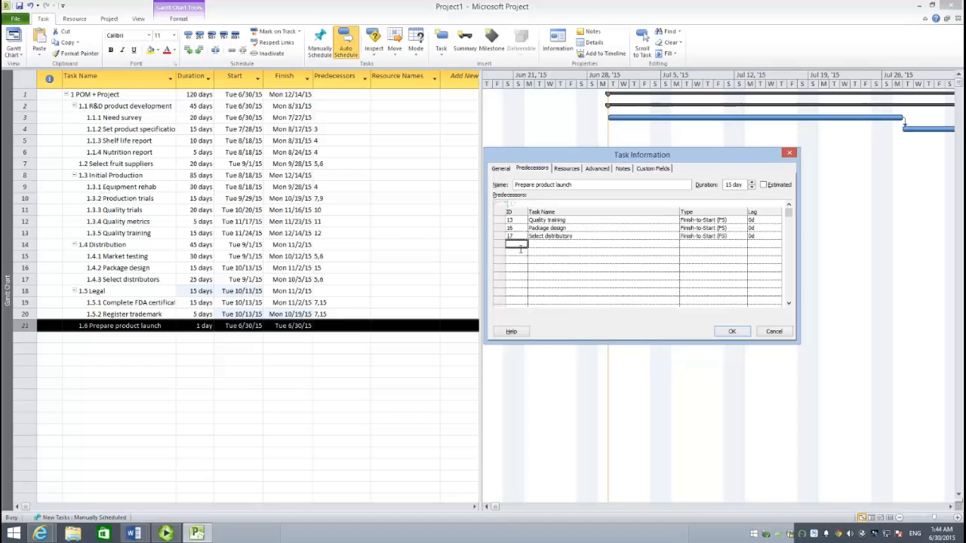
- Add task 19, Complete FDA certification, as a predecessor of Prepare product launch with a lag of 25 days
type("19")
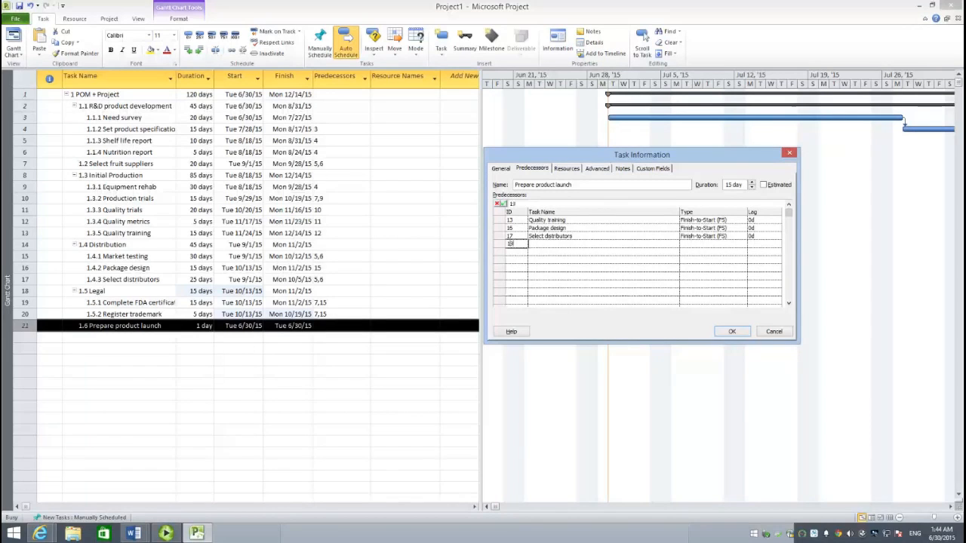
left_click(583, 271)
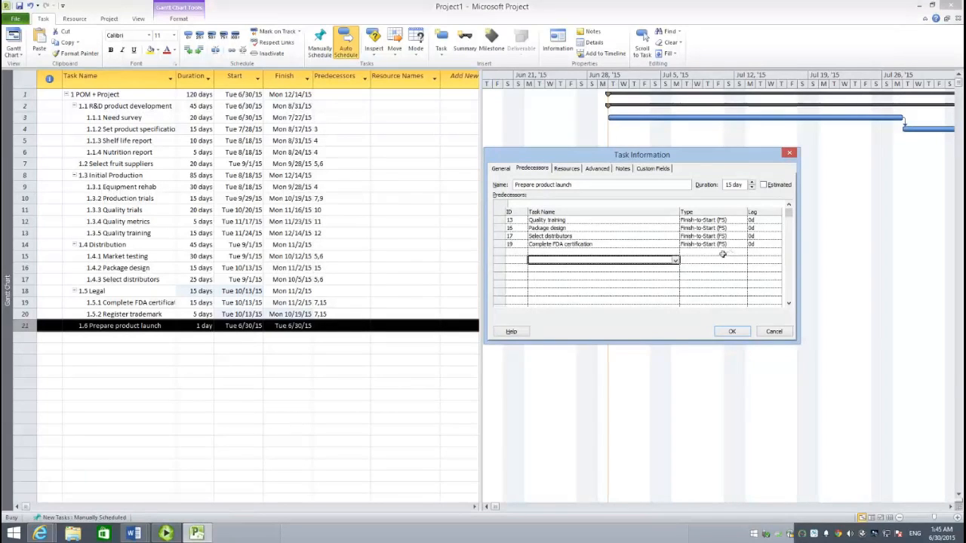
left_click(765, 245)
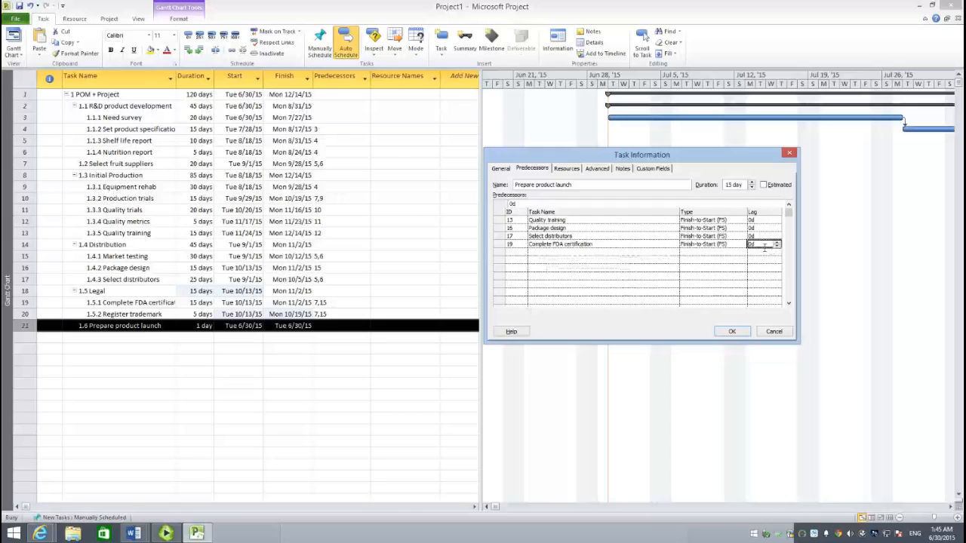
type("25d")
left_click(554, 284)
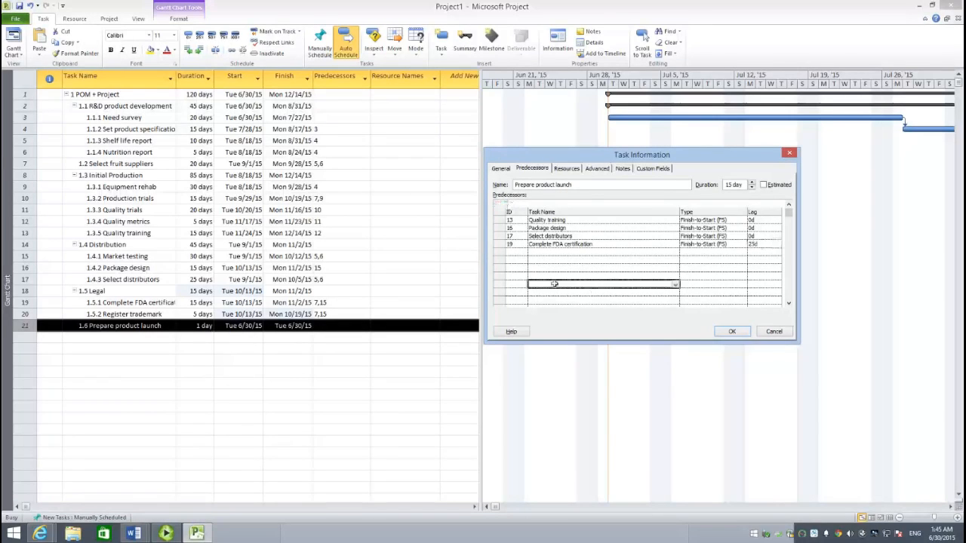
- Add task 20, Register trademark, as a predecessor with a 15-day lag and apply the Prepare product launch settings
left_click(516, 255)
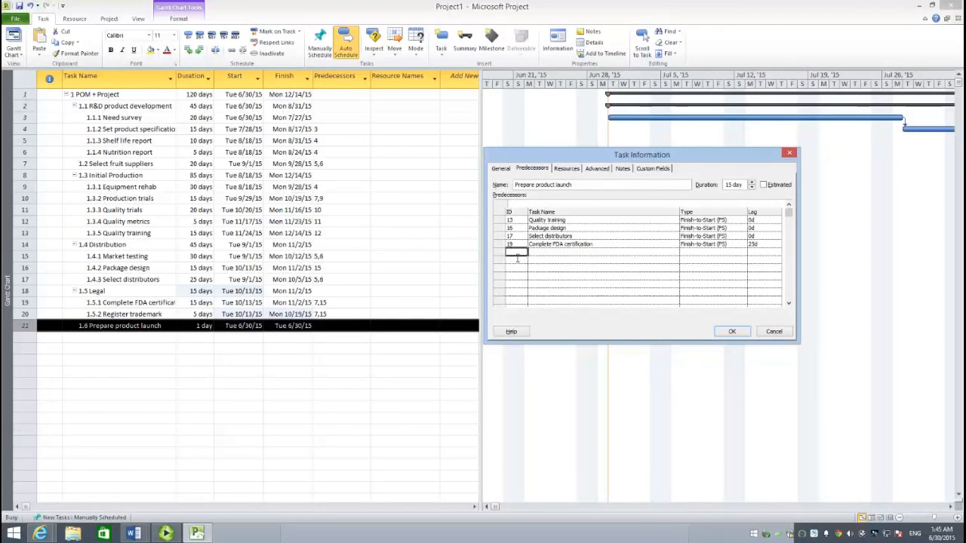
type("20")
left_click(649, 269)
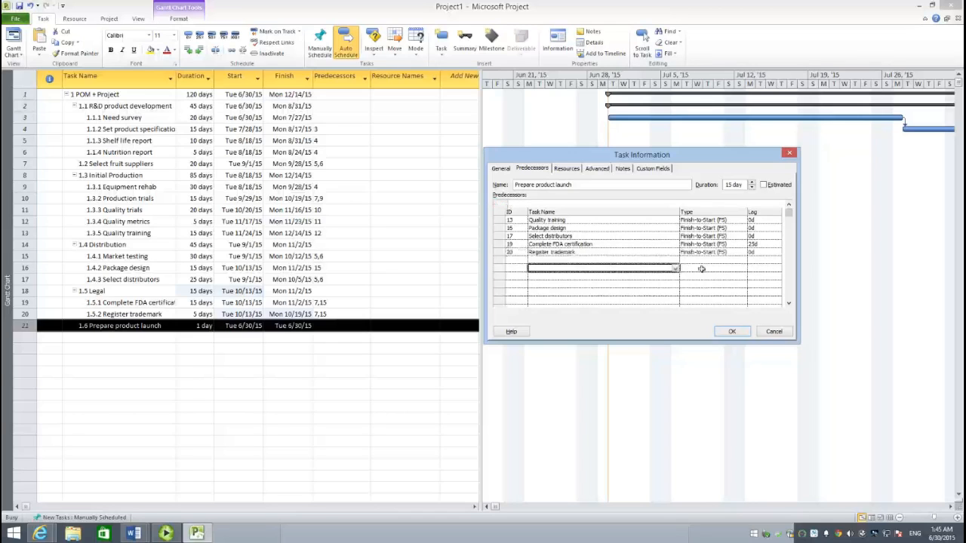
left_click(764, 252)
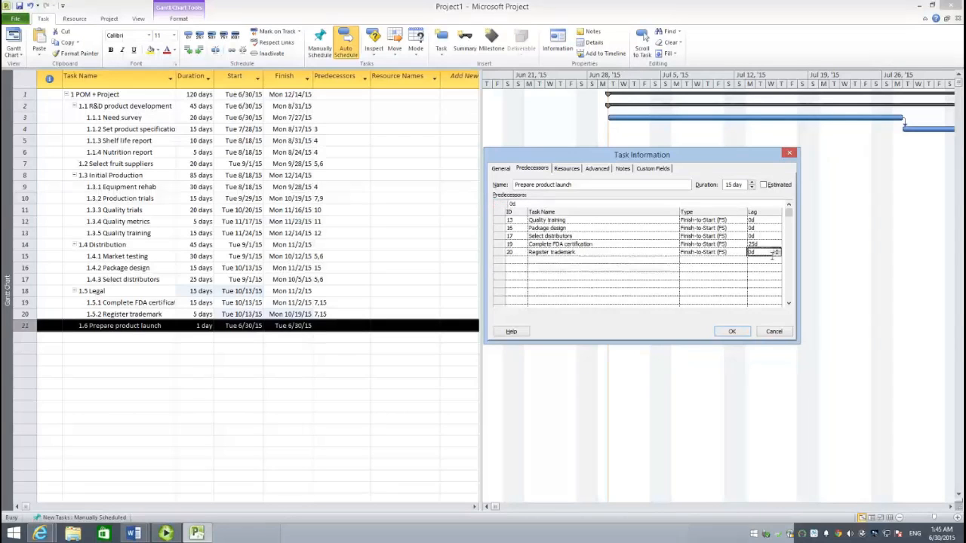
type("15")
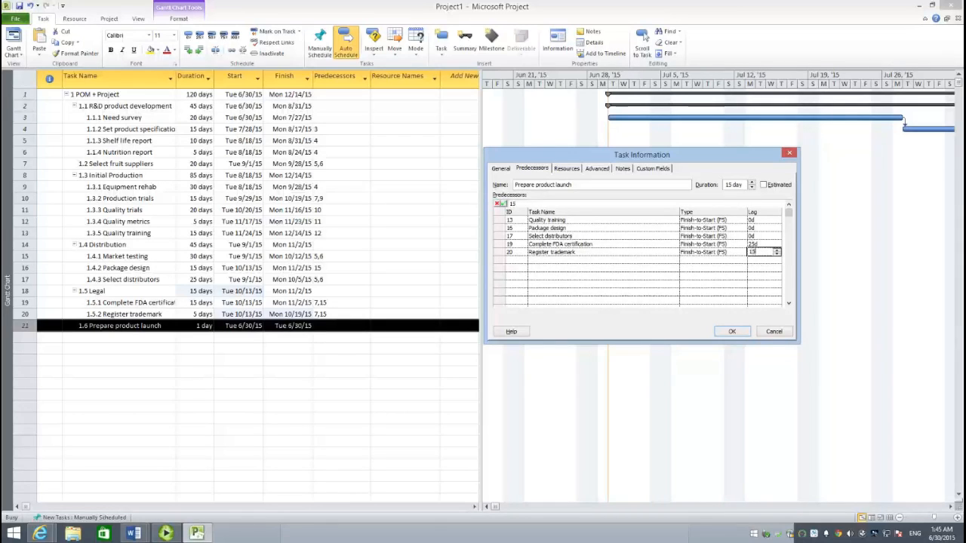
left_click(695, 293)
left_click(726, 334)
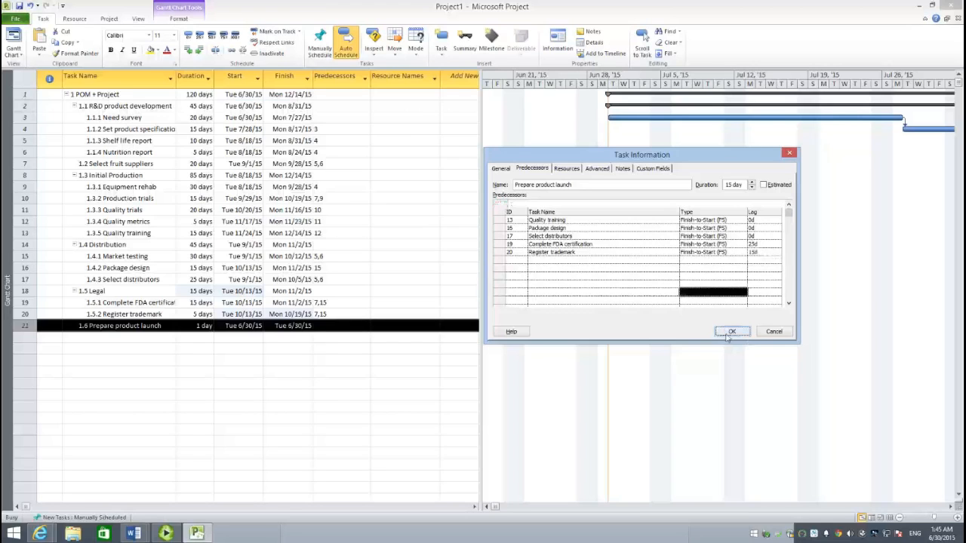
left_click(310, 385)
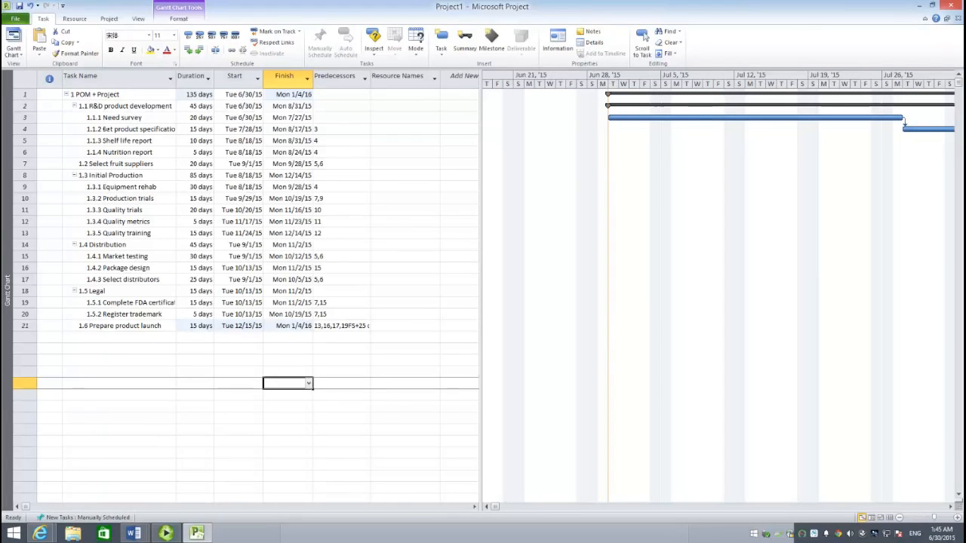
- Change the project start date to Tuesday 1/3/12 in the project information
left_click(110, 20)
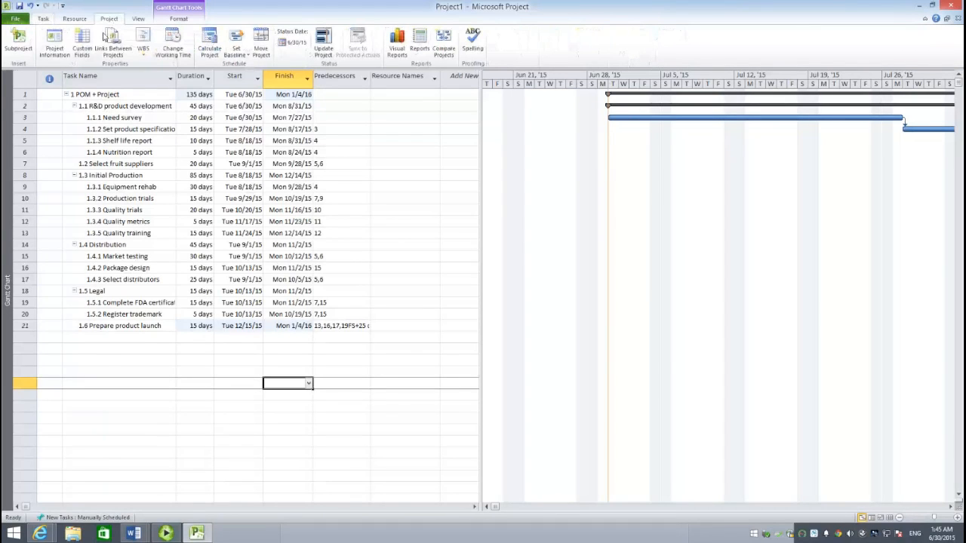
left_click(56, 52)
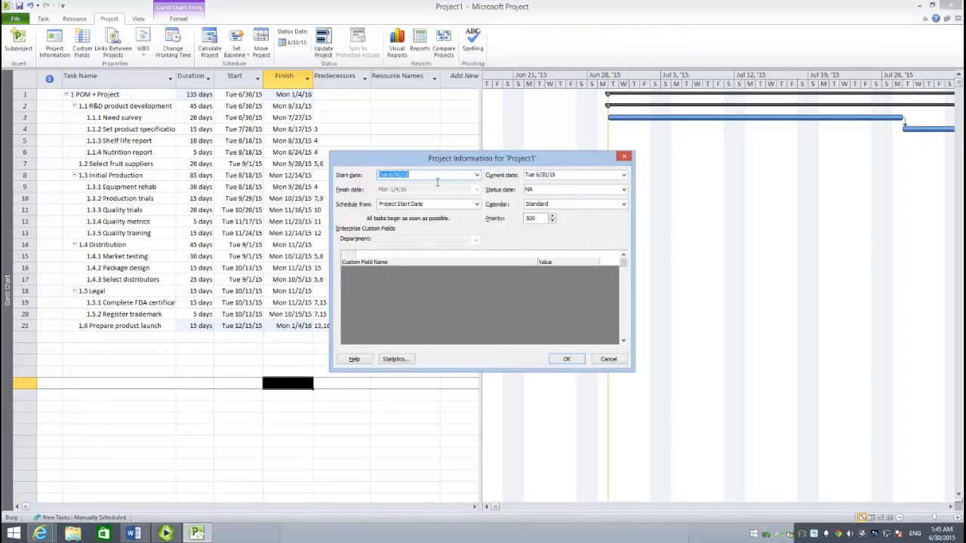
left_click(476, 178)
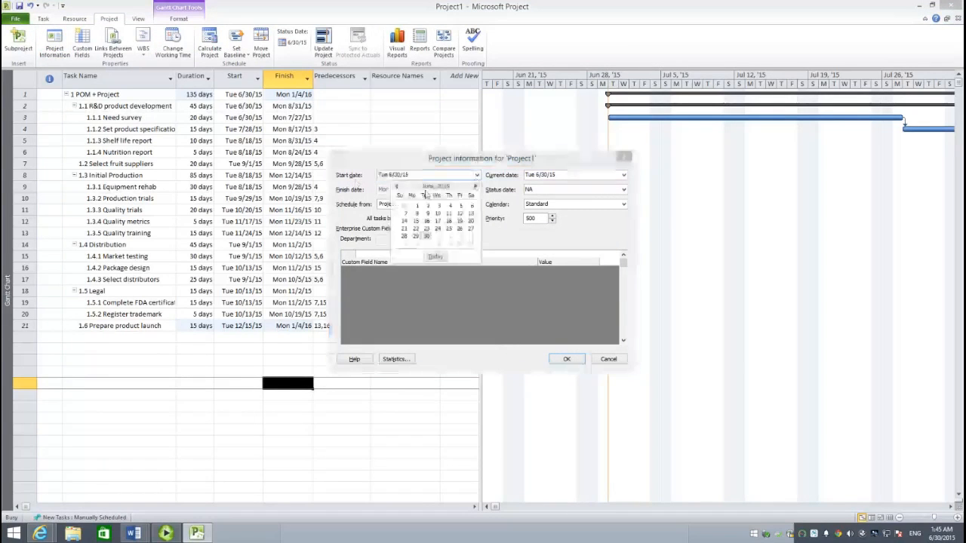
left_click(398, 187)
left_click(397, 188)
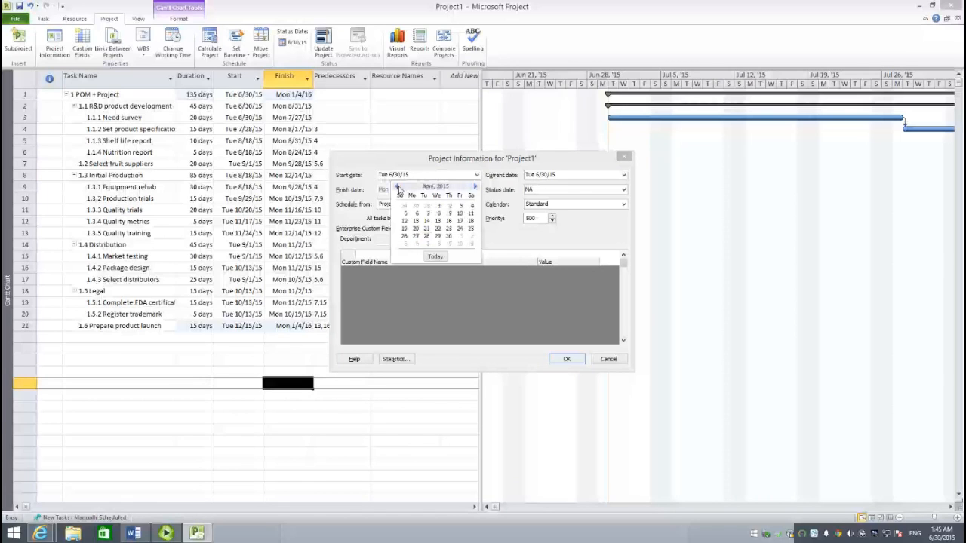
left_click(398, 187)
left_click(397, 187)
left_click(398, 187)
left_click(397, 187)
left_click(398, 187)
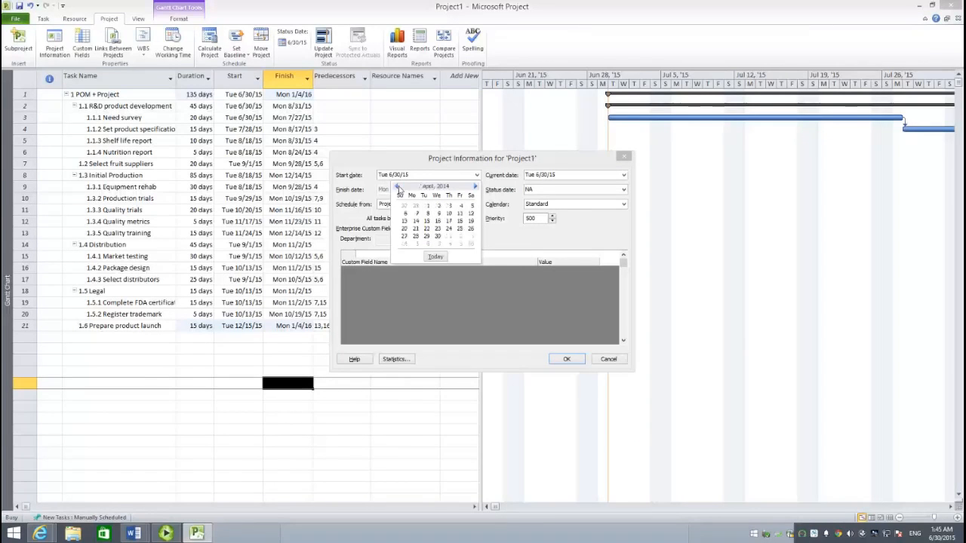
left_click(397, 187)
left_click(397, 187)
left_click(397, 188)
left_click(398, 188)
left_click(397, 187)
left_click(398, 187)
left_click(398, 187)
left_click(398, 187)
left_click(398, 187)
left_click(397, 188)
left_click(397, 187)
left_click(398, 187)
left_click(398, 187)
left_click(398, 187)
left_click(398, 187)
left_click(397, 187)
left_click(398, 187)
left_click(398, 187)
left_click(398, 187)
left_click(398, 187)
left_click(397, 187)
left_click(397, 187)
left_click(398, 187)
left_click(397, 187)
left_click(398, 187)
left_click(398, 187)
left_click(398, 187)
left_click(397, 187)
left_click(397, 187)
left_click(427, 206)
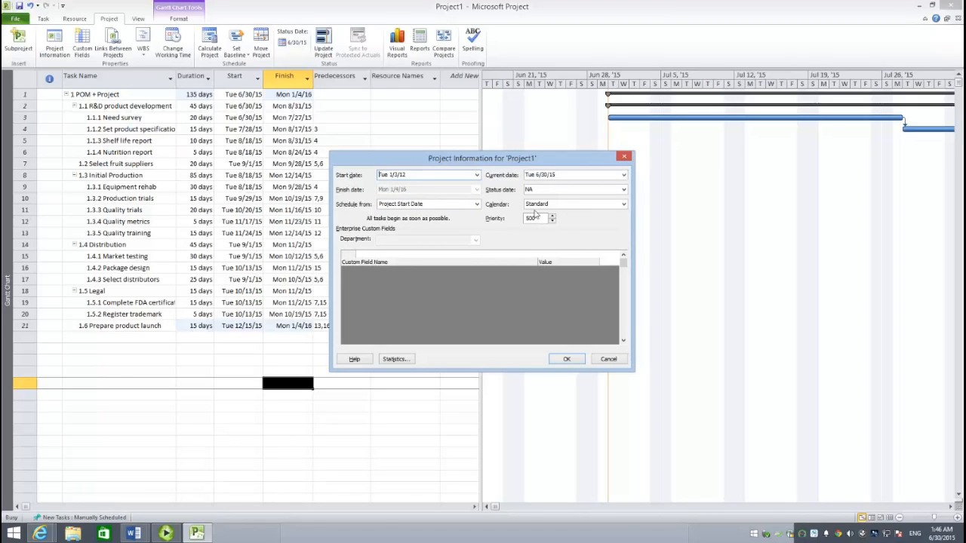
left_click(566, 359)
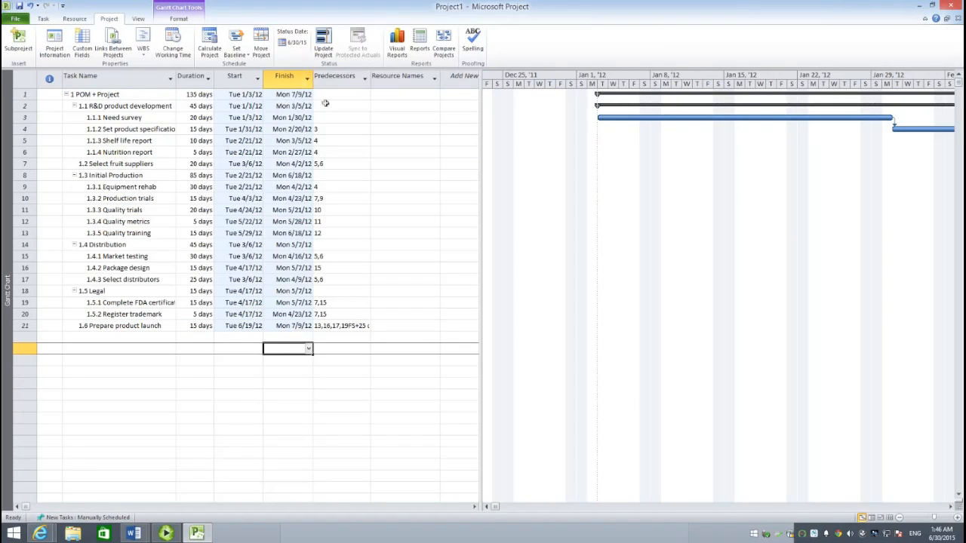
- Widen the Finish column slightly in the task table
left_click_drag(313, 79, 334, 83)
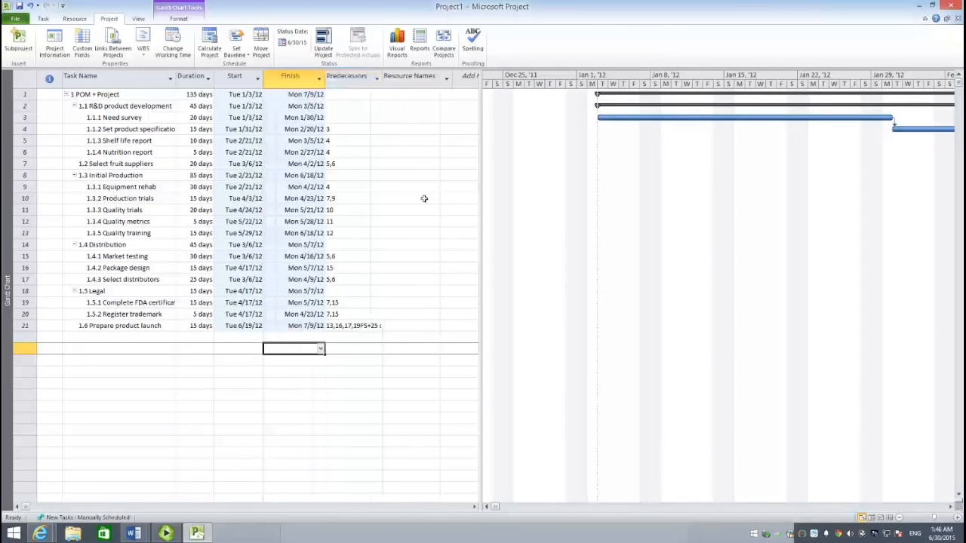
left_click(421, 187)
left_click(228, 340)
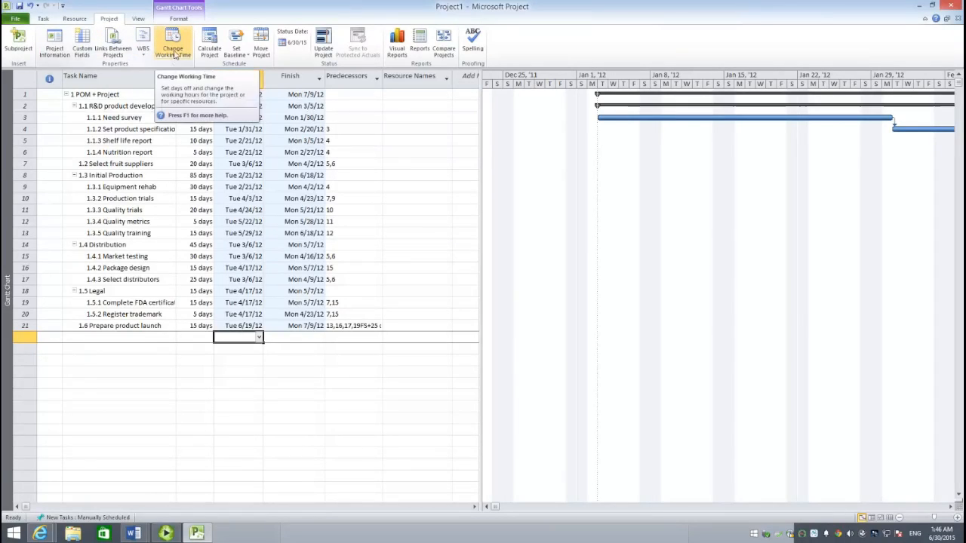
- In the Standard project calendar's working times, add a nonworking exception named MLK Day on January 16, 2012
left_click(174, 53)
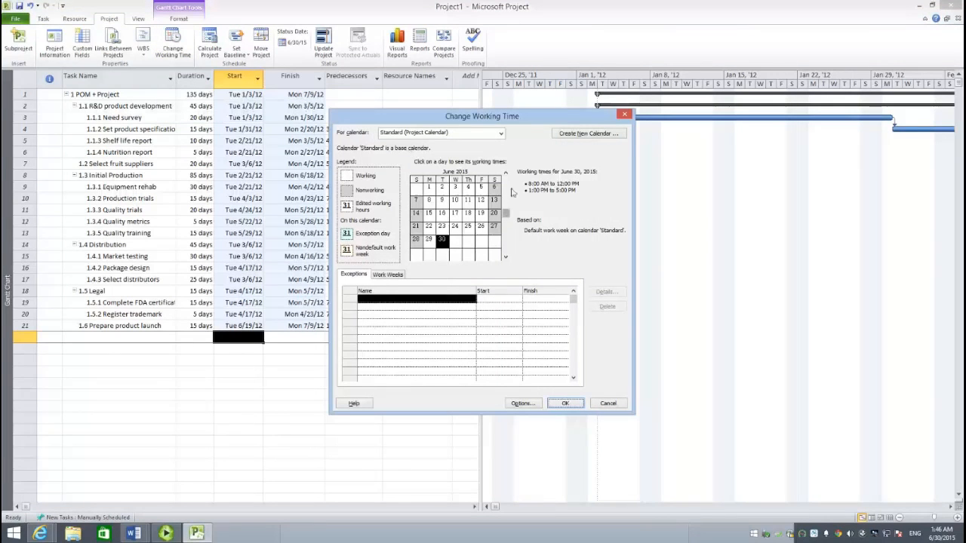
left_click(506, 174)
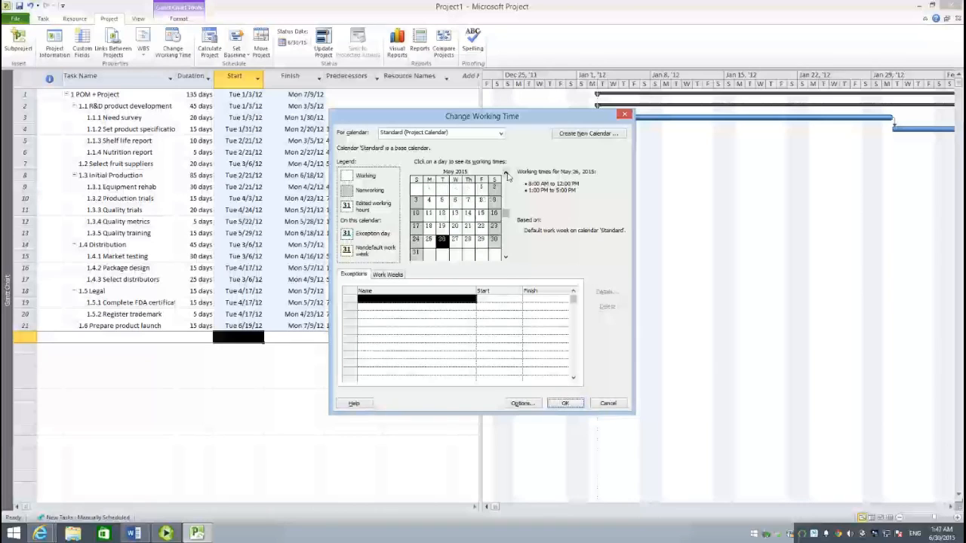
left_click(506, 174)
left_click(506, 174)
left_click(506, 174)
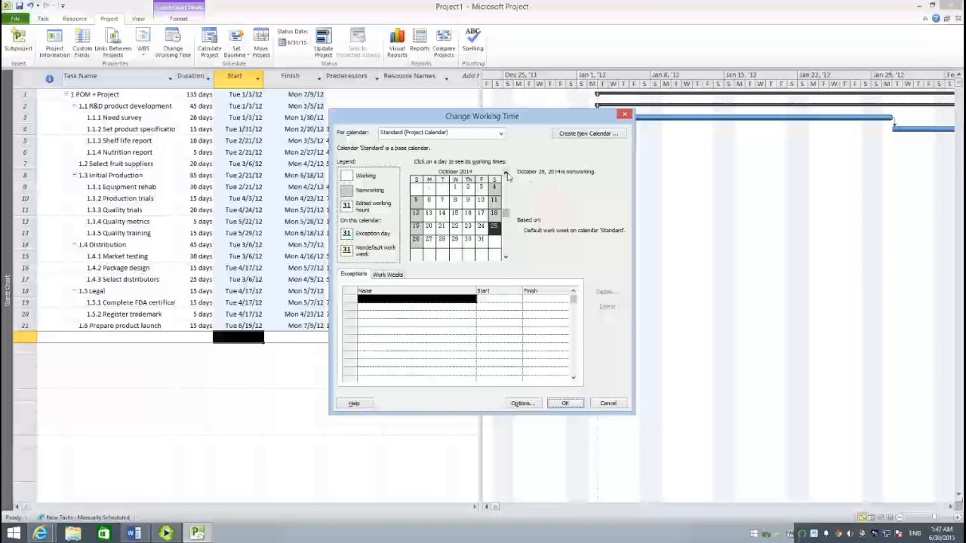
left_click(506, 174)
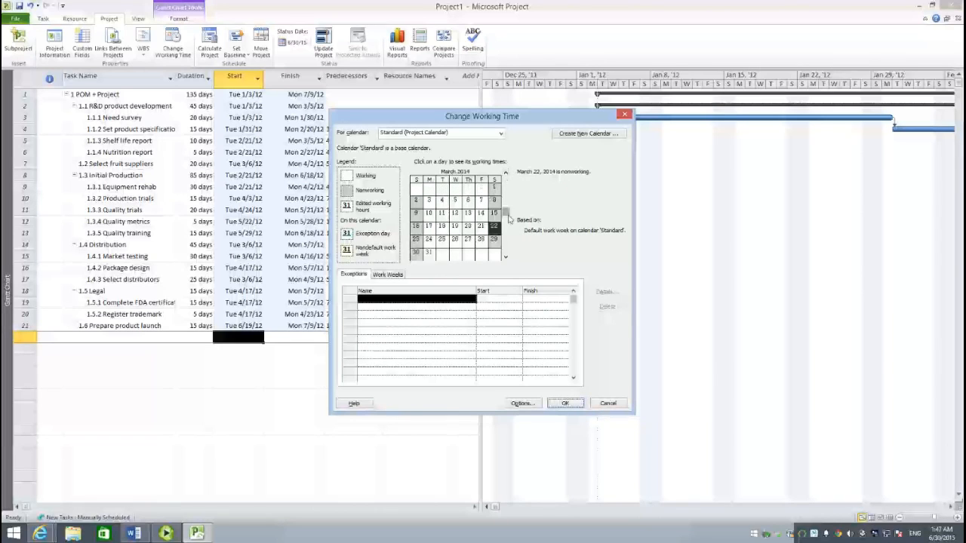
left_click_drag(508, 215, 508, 211)
left_click(506, 257)
left_click(506, 257)
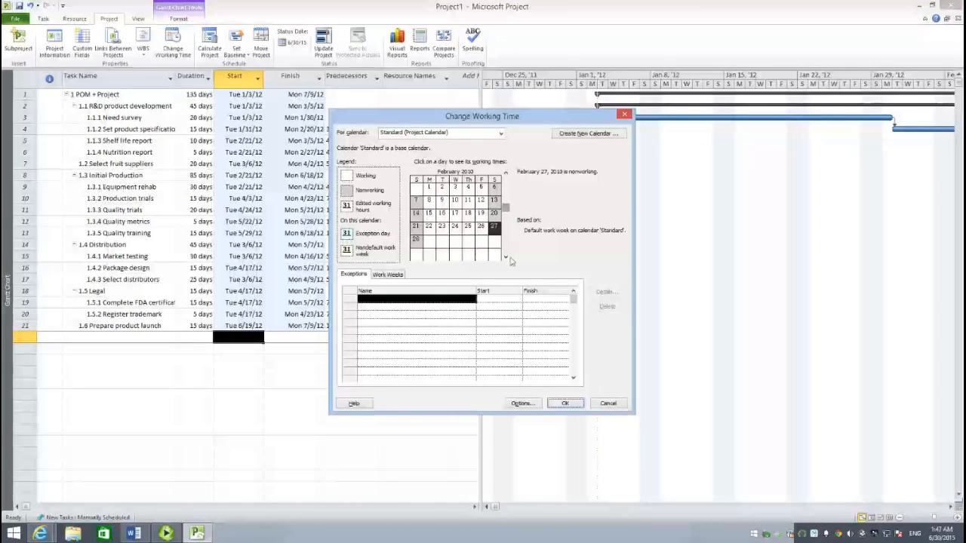
left_click(506, 257)
left_click(506, 256)
left_click(506, 256)
left_click(506, 257)
left_click(506, 257)
left_click(507, 256)
left_click(506, 257)
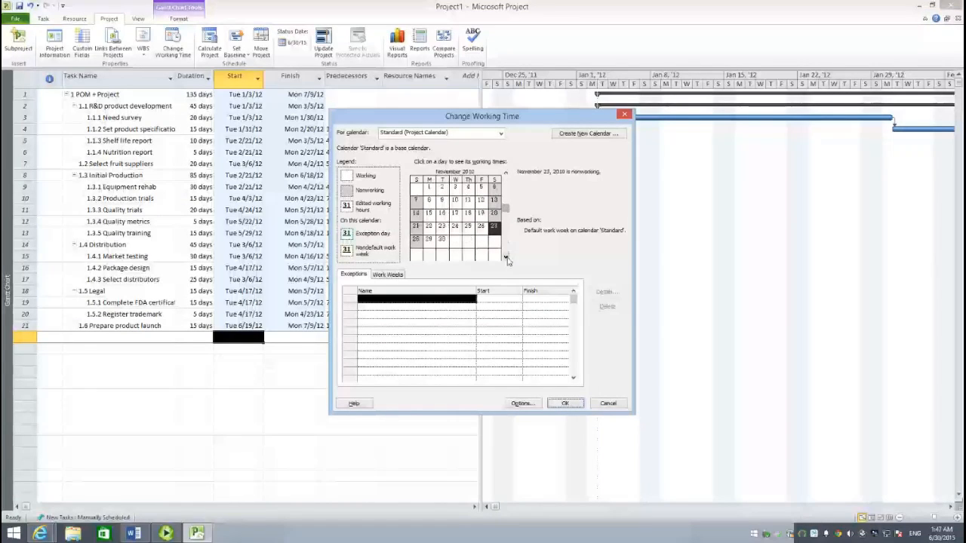
left_click(506, 257)
left_click(506, 256)
left_click(506, 256)
left_click(506, 256)
left_click(506, 257)
left_click(506, 257)
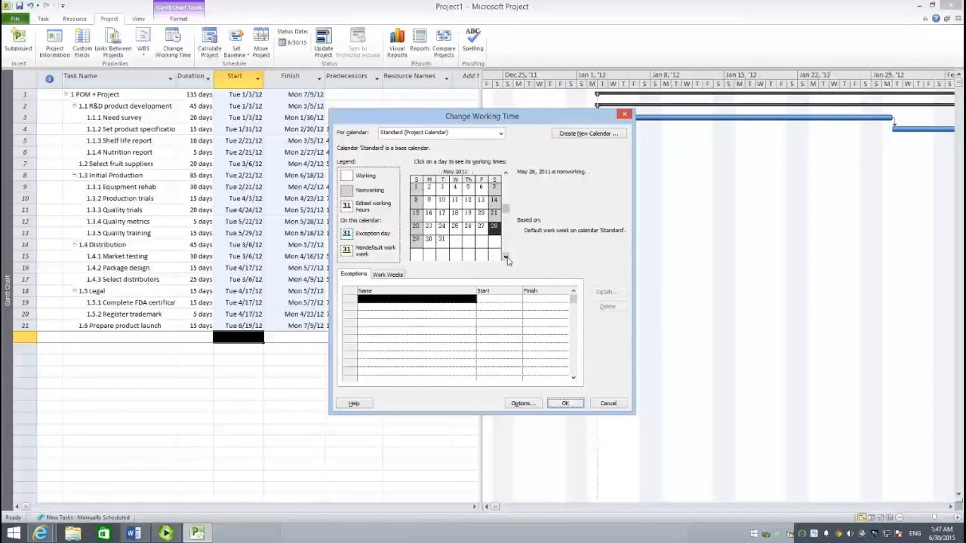
left_click(506, 257)
left_click(506, 256)
left_click(506, 256)
left_click(507, 257)
left_click(507, 257)
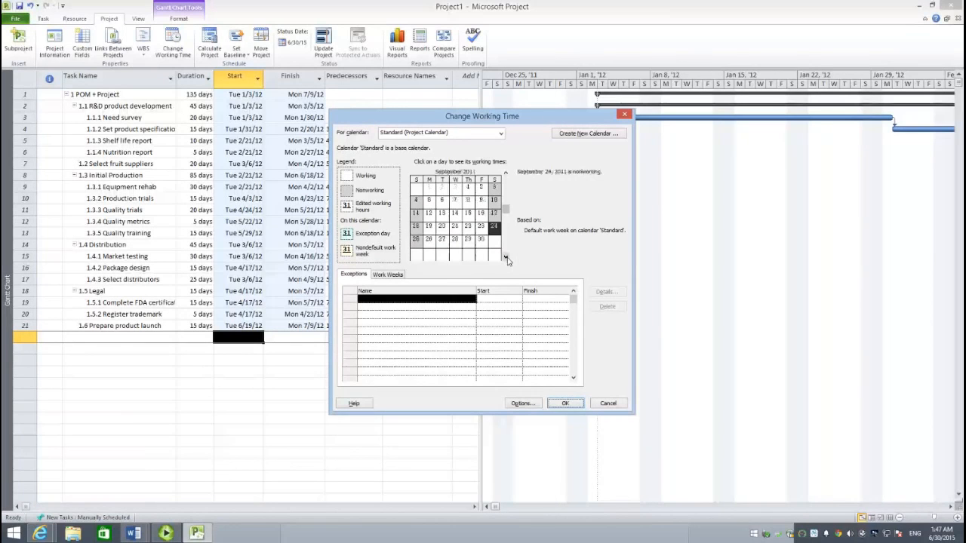
left_click(506, 256)
left_click(506, 256)
left_click(507, 257)
left_click(507, 257)
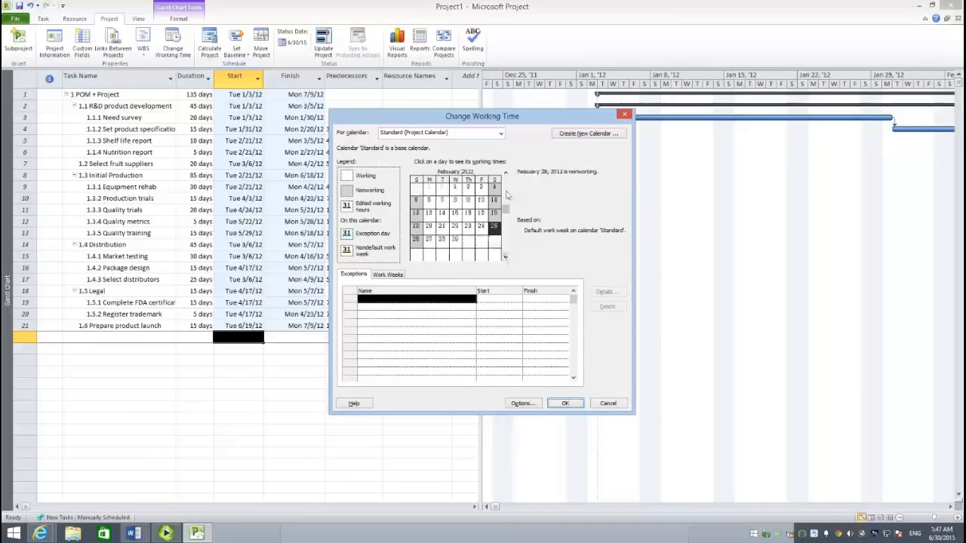
left_click(507, 173)
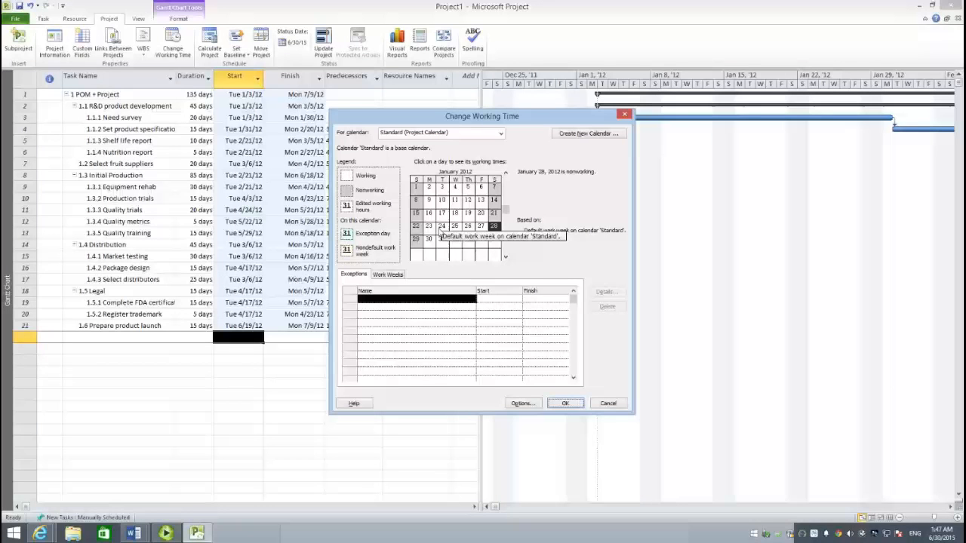
left_click(428, 213)
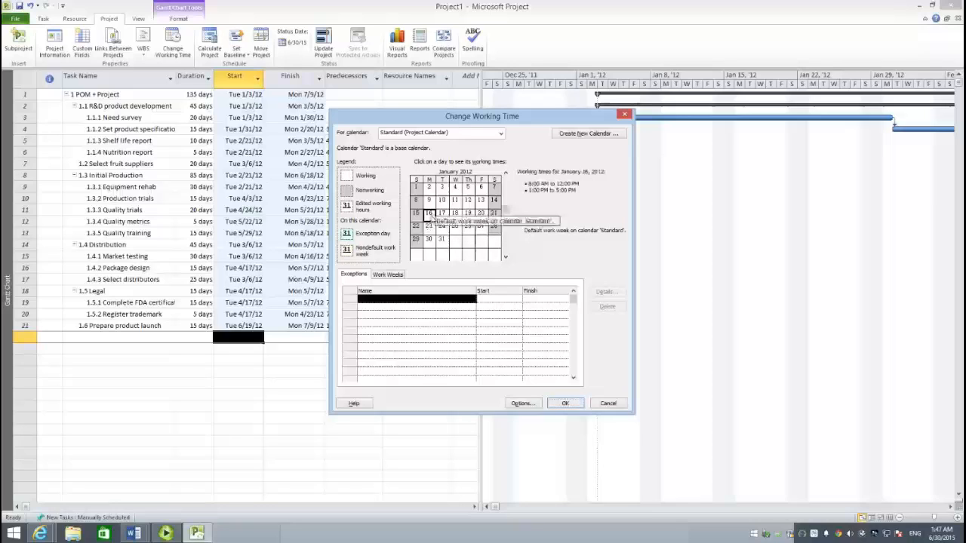
left_click(396, 302)
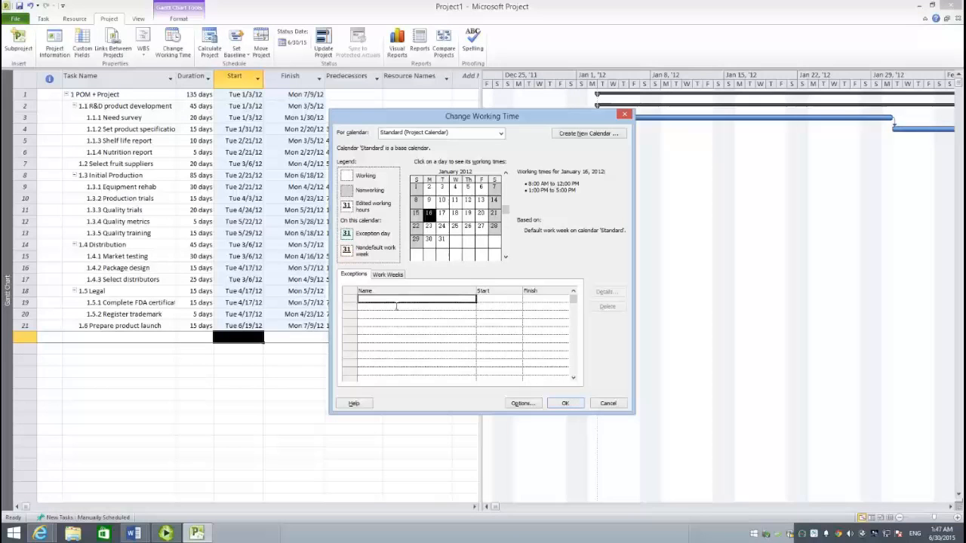
type("MLK Day")
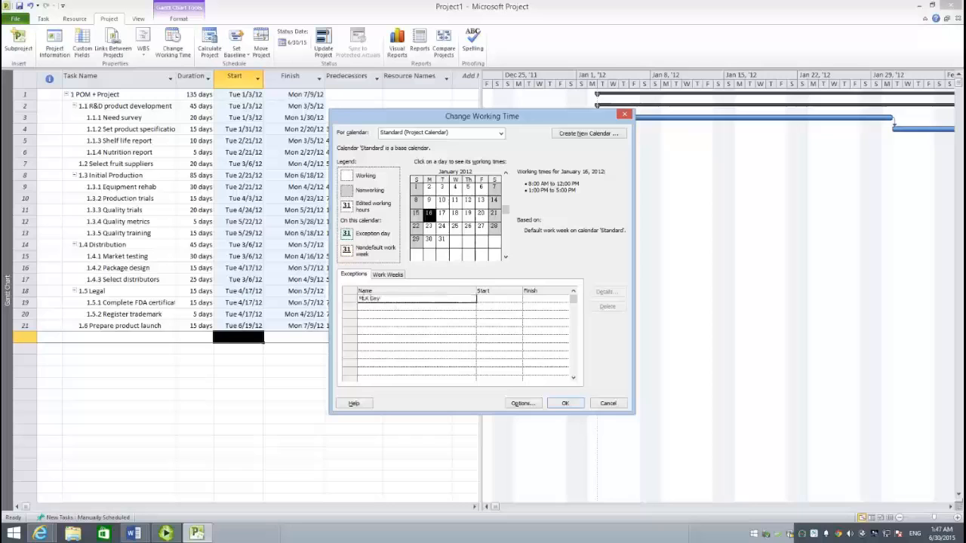
key("Return")
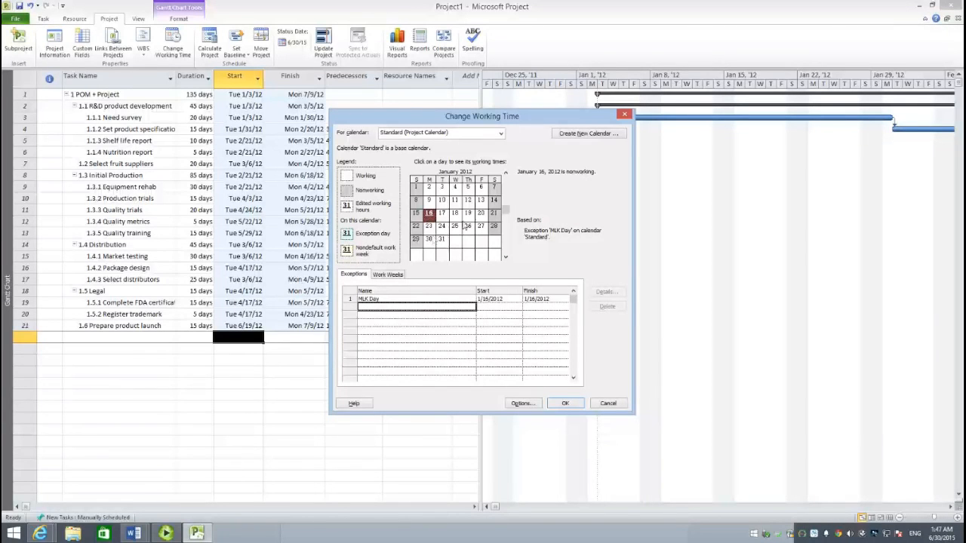
- Add a calendar exception named Memorial Day on May 28, 2012
left_click(506, 260)
left_click(506, 261)
left_click(506, 260)
left_click(506, 260)
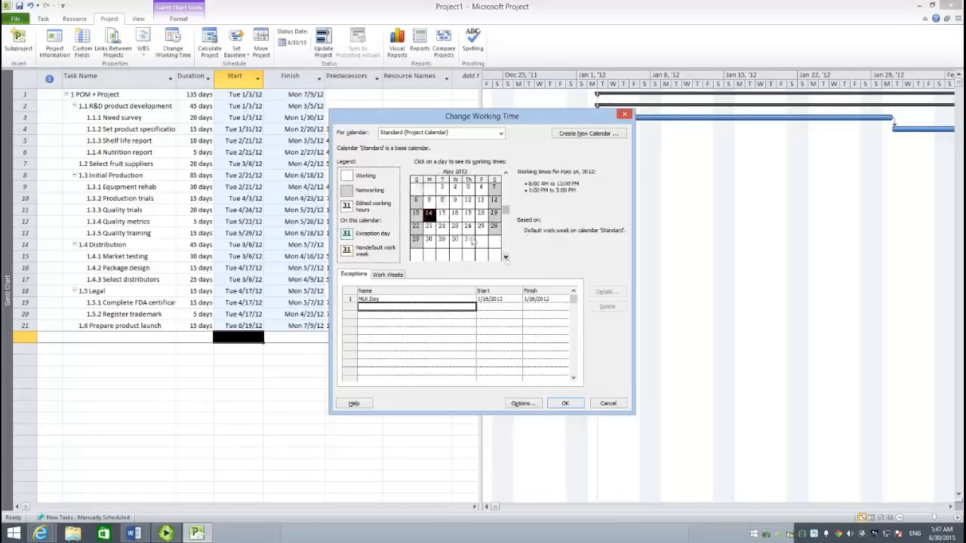
left_click(428, 239)
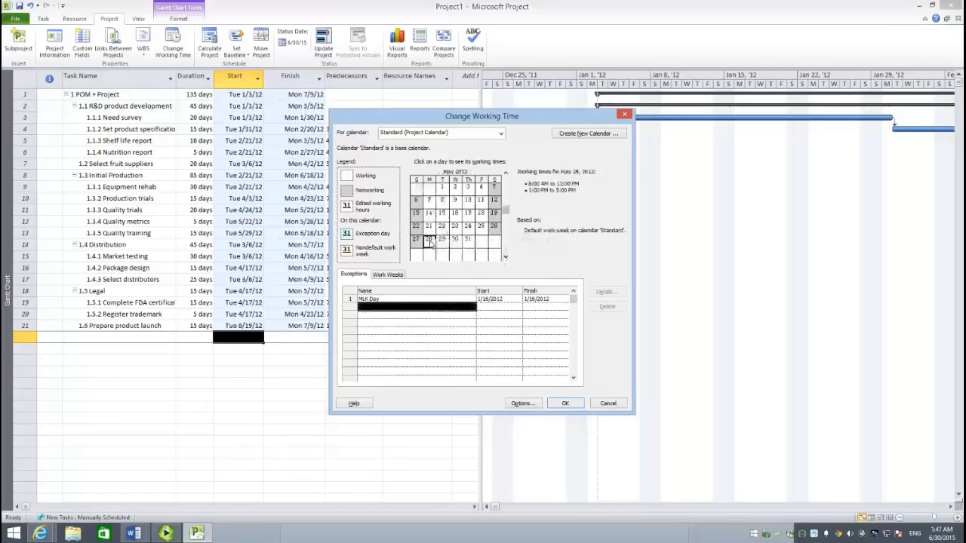
left_click(374, 311)
type("Me")
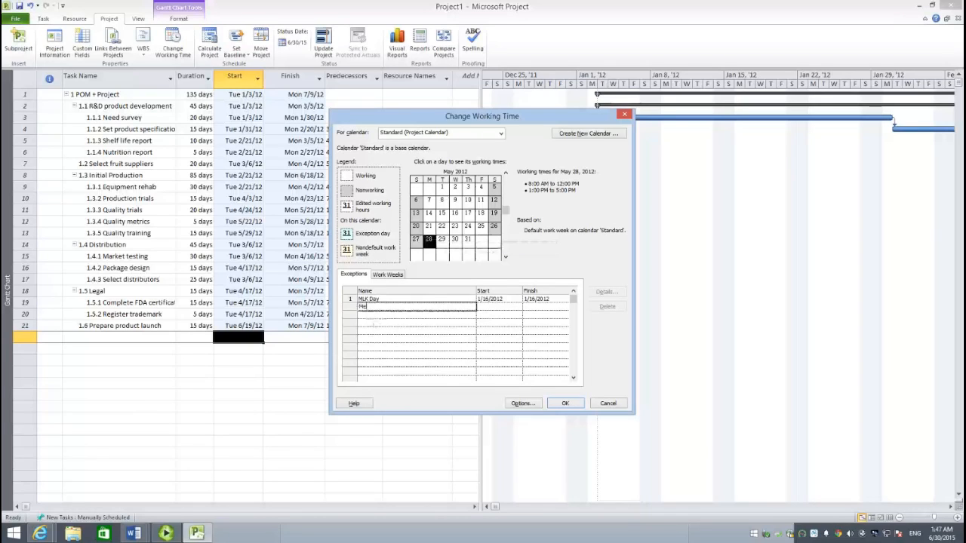
type("morial Day")
key("Return")
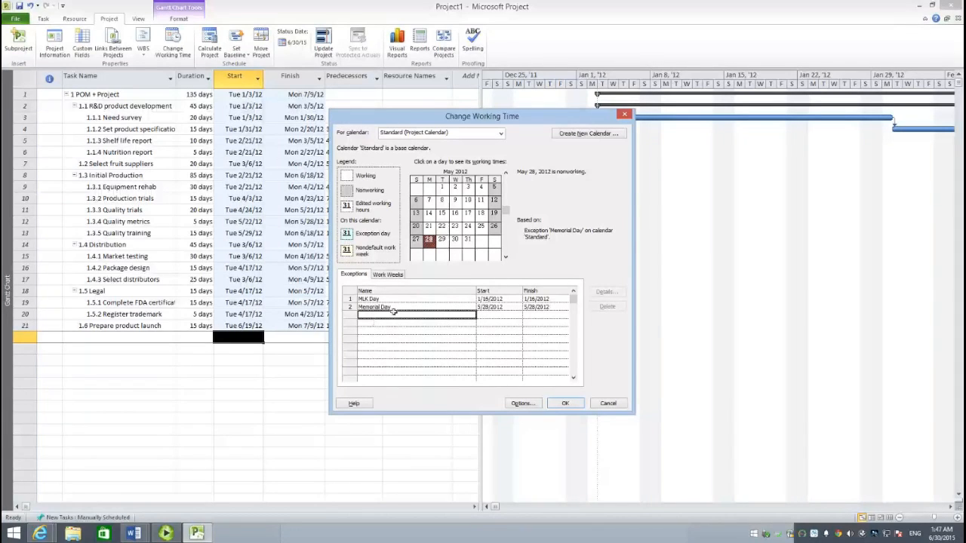
- Add a calendar exception named July 4th on July 4, 2012
left_click(505, 258)
left_click(505, 258)
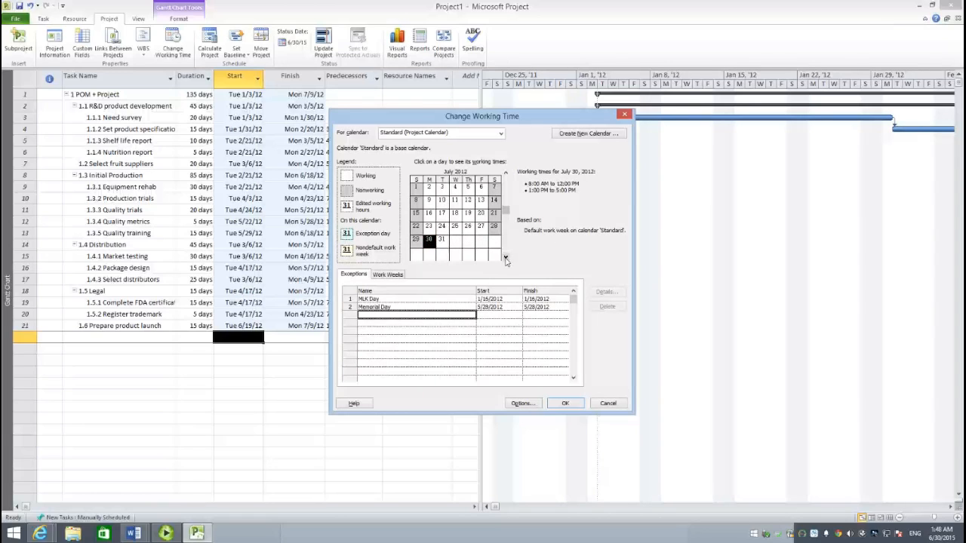
left_click(456, 189)
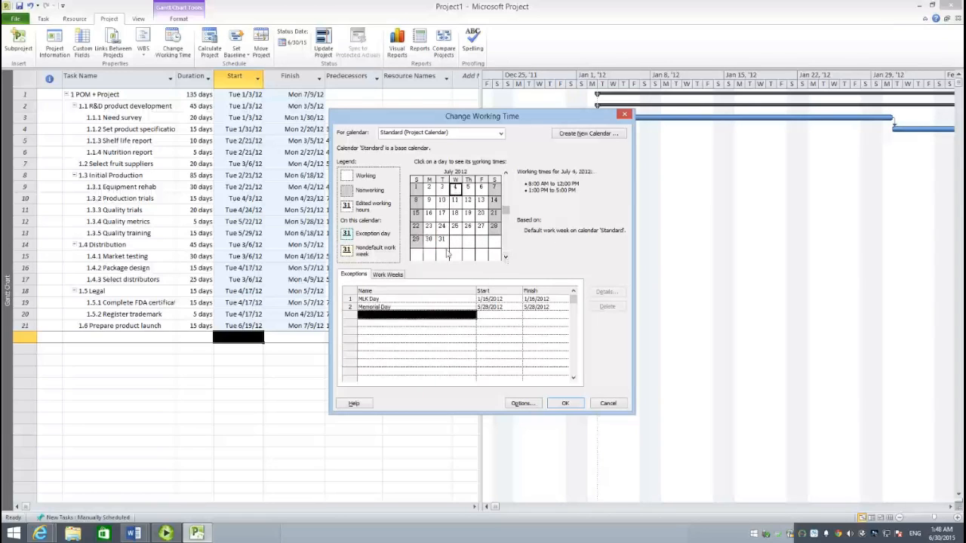
left_click(412, 317)
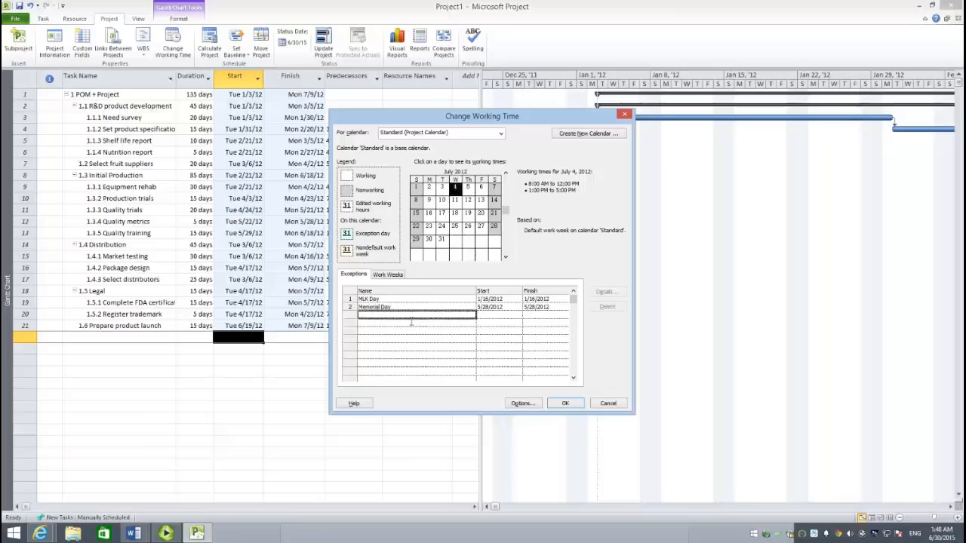
type("July 4th")
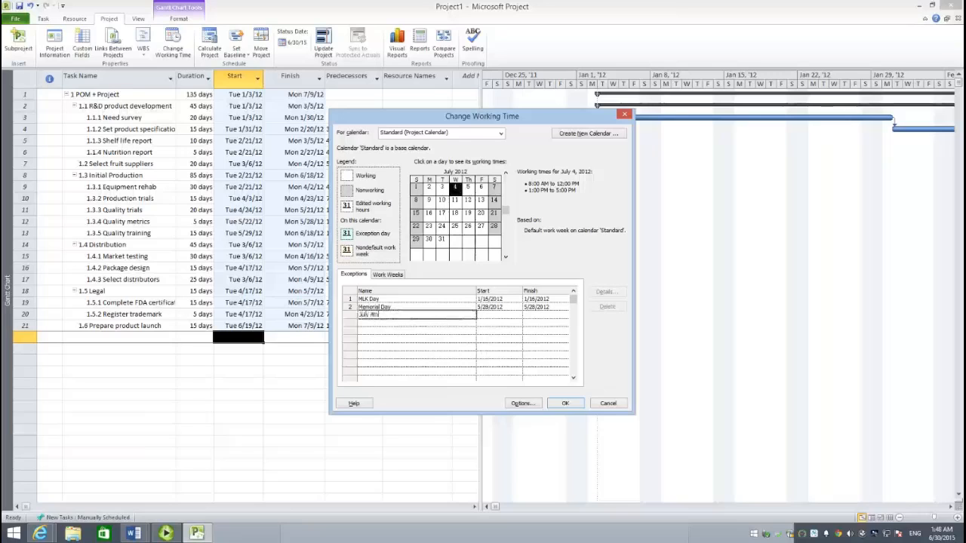
left_click(413, 324)
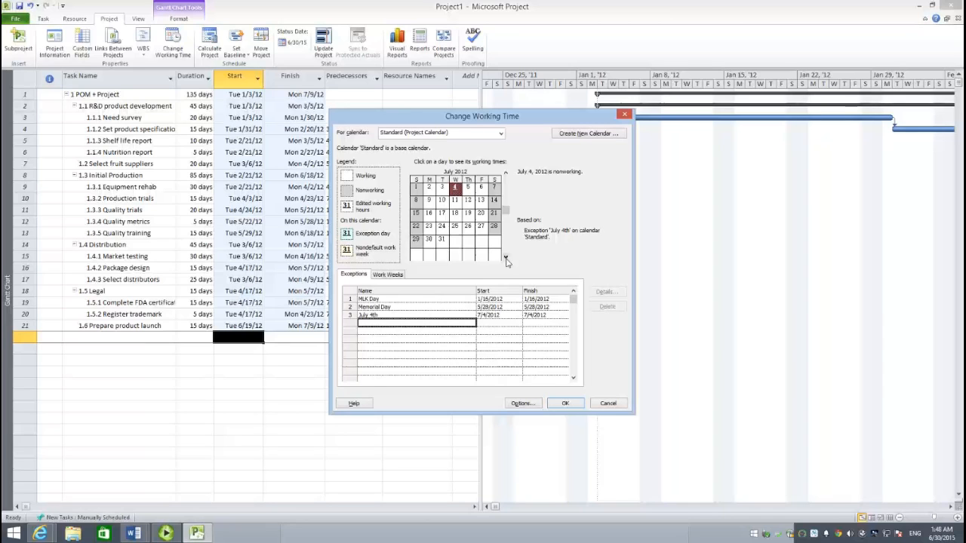
- Add a calendar exception named Labor Day on September 3, 2012
left_click(505, 258)
left_click(506, 258)
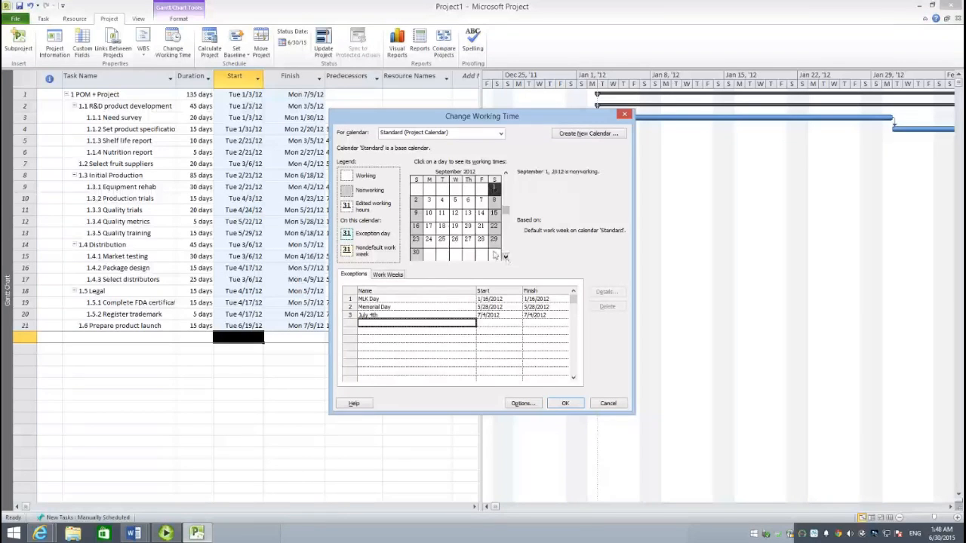
left_click(429, 200)
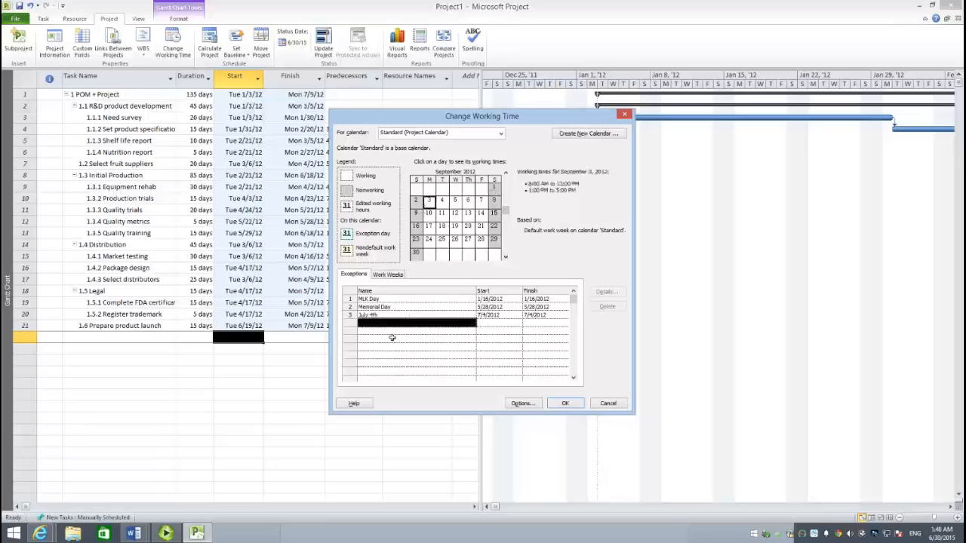
left_click(389, 325)
type("L")
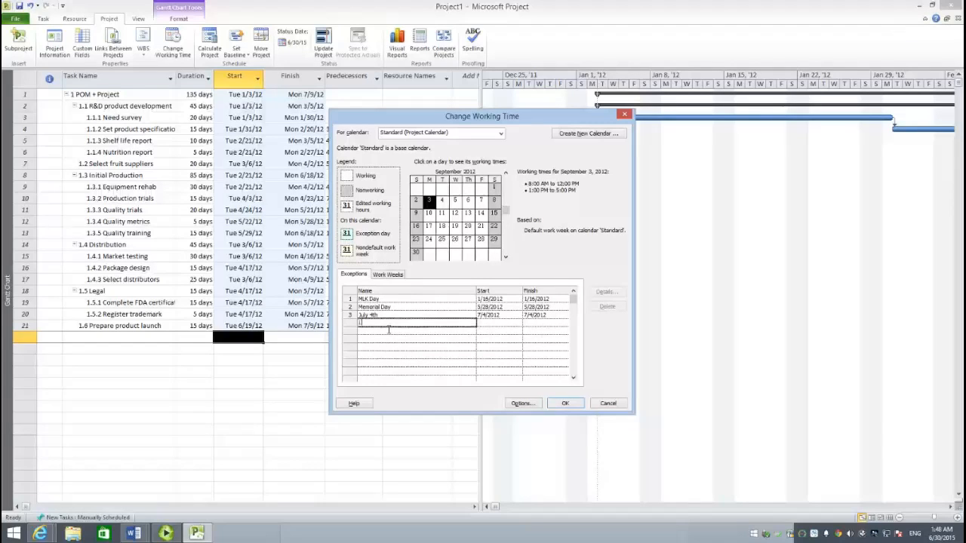
type("abor Day")
left_click(391, 333)
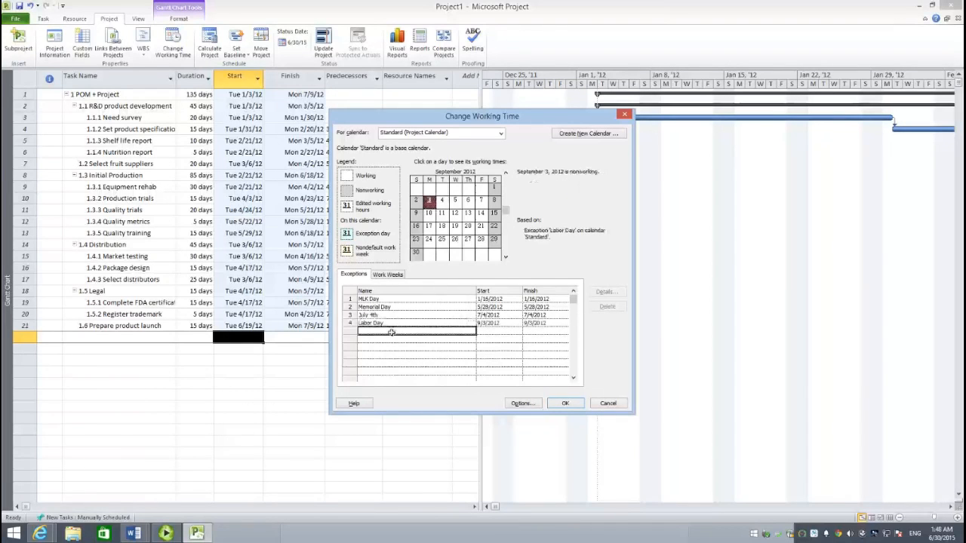
- Add a calendar exception named Thanksgiving on November 22, 2012
left_click(506, 257)
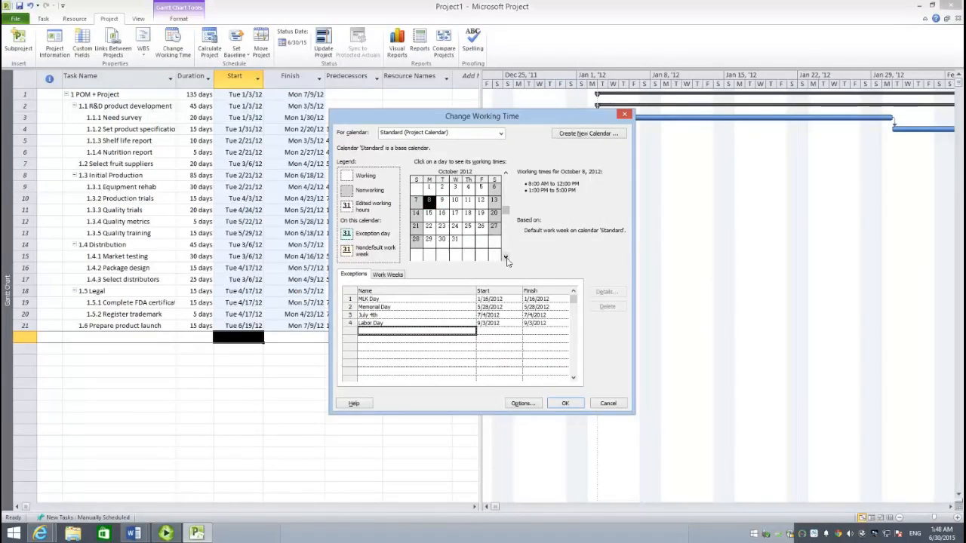
left_click(505, 258)
left_click(468, 226)
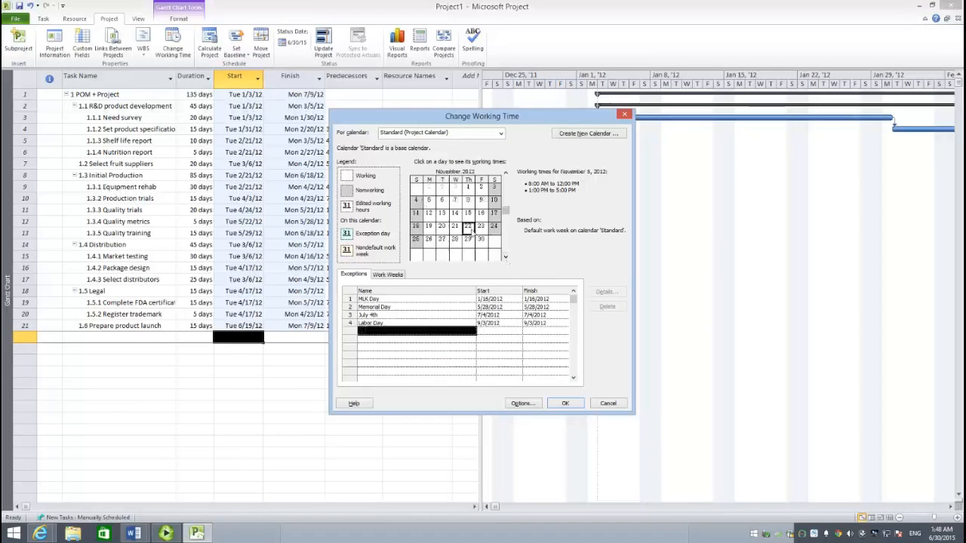
left_click(408, 340)
type("Th")
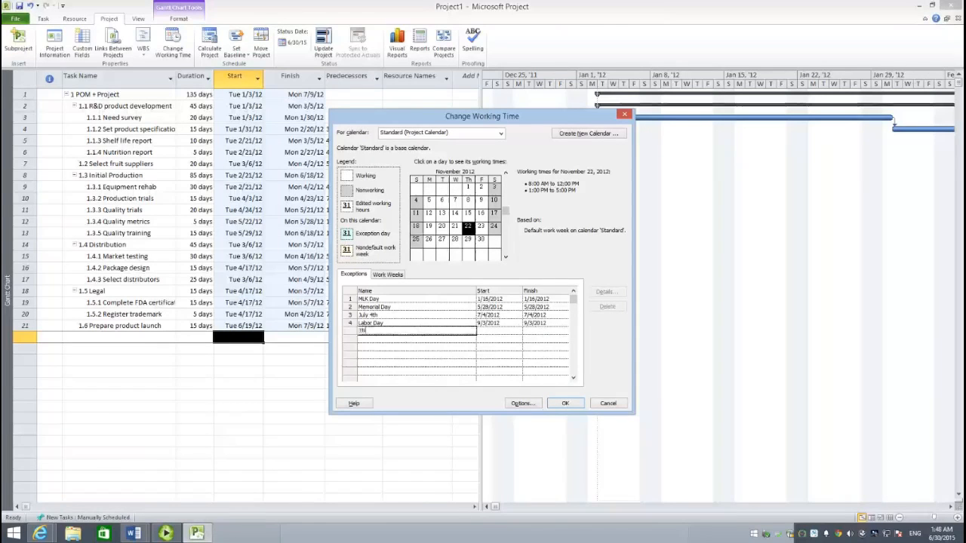
type("anksgiving")
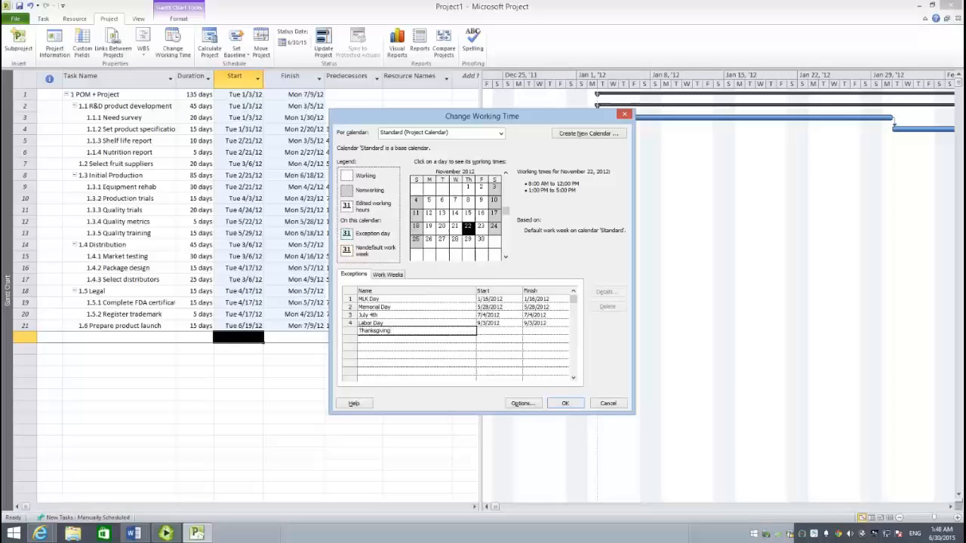
left_click(410, 341)
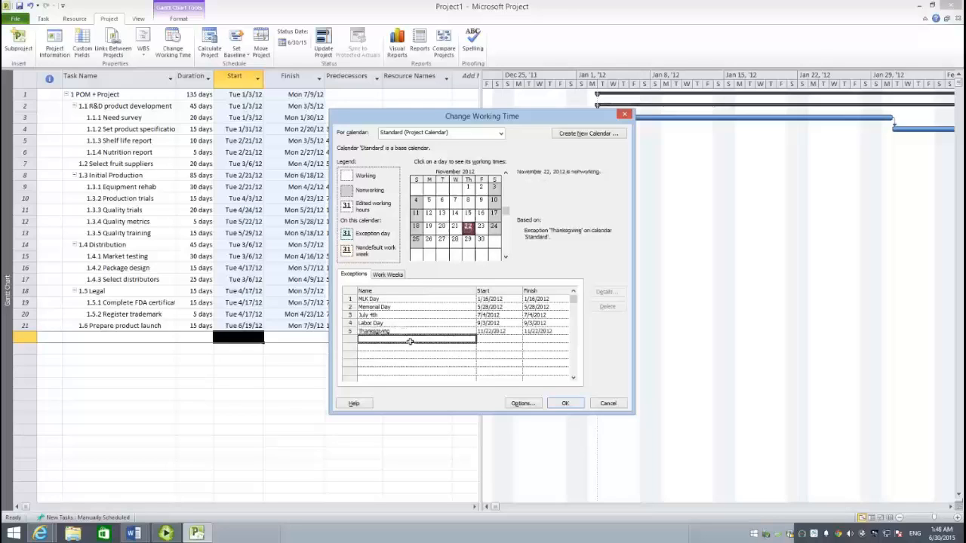
- Add a calendar exception named Christmas on December 25, 2012
left_click(506, 257)
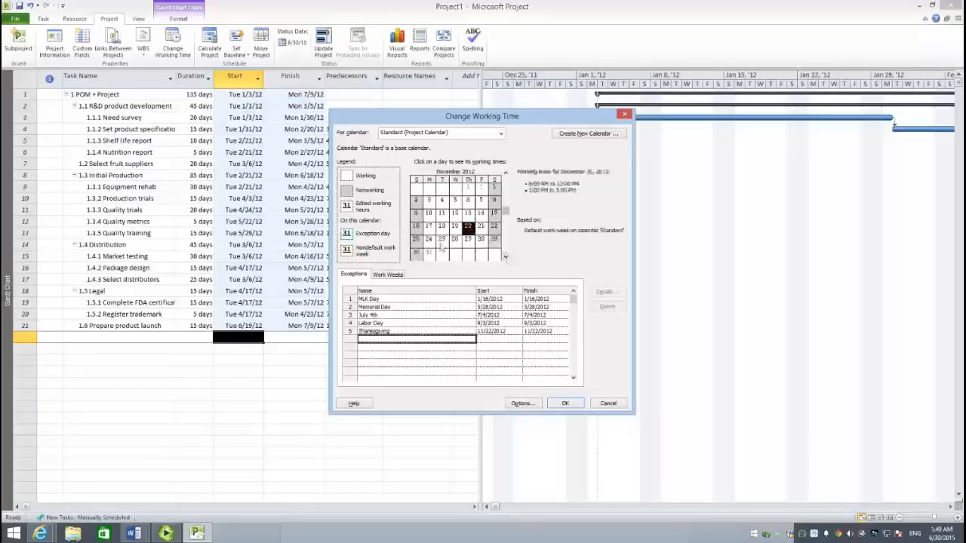
left_click(442, 240)
left_click(395, 341)
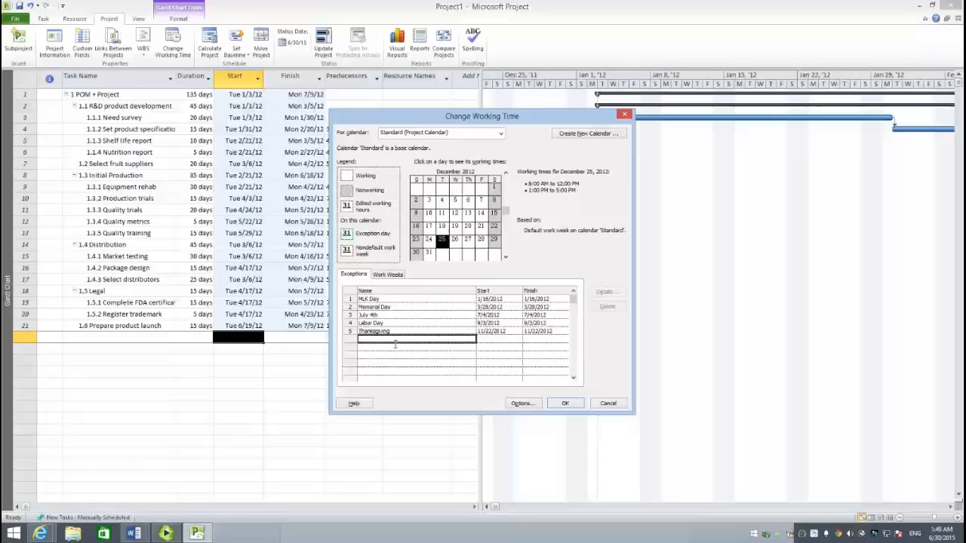
type("Ch")
key("BackSpace")
key("BackSpace")
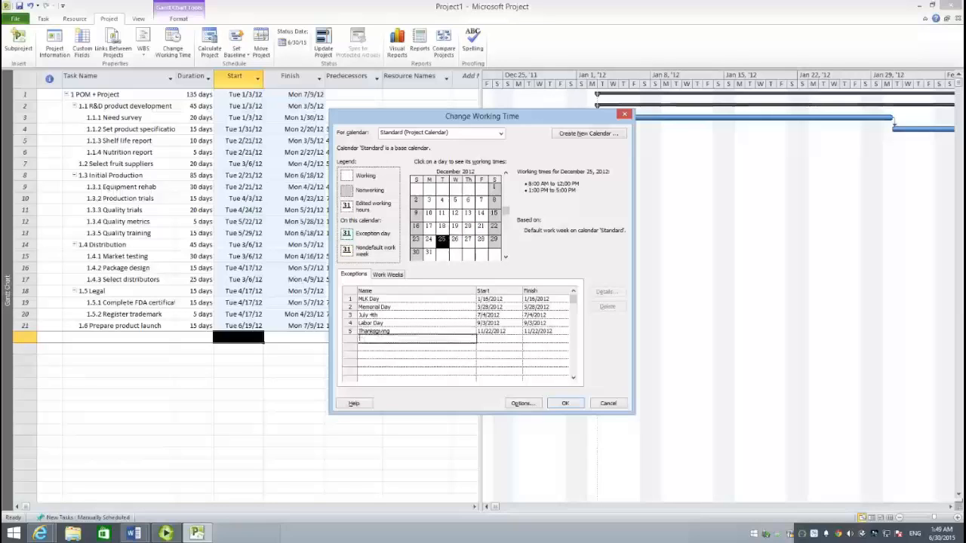
type("Chr")
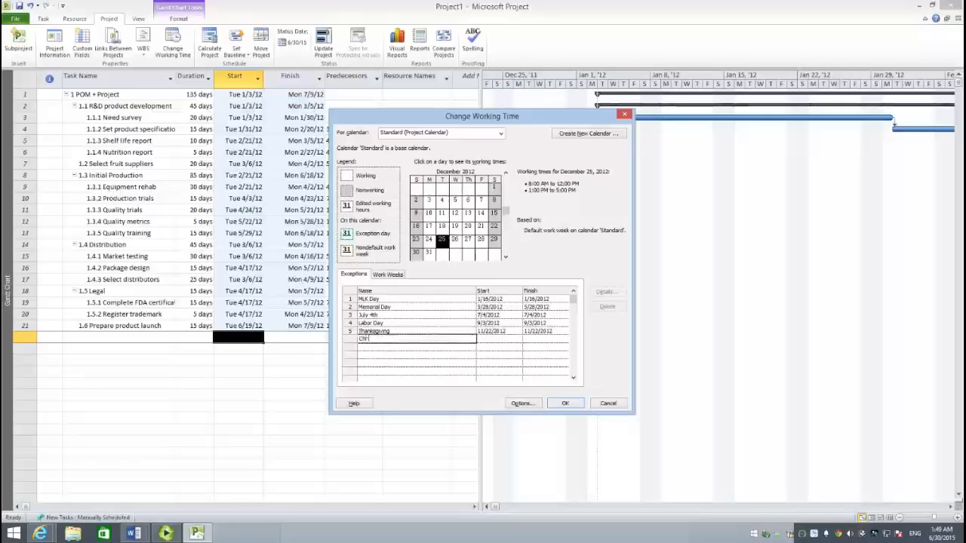
type("istmas")
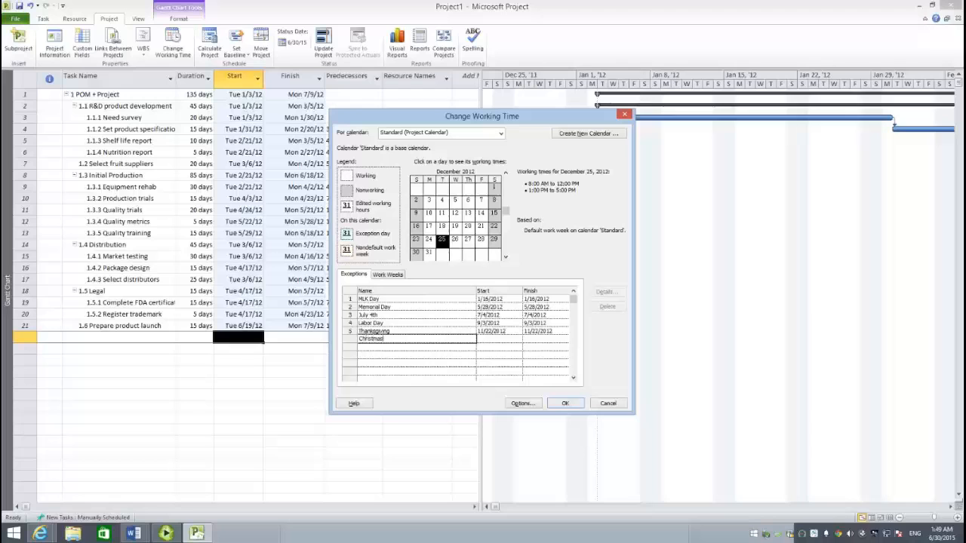
left_click(502, 340)
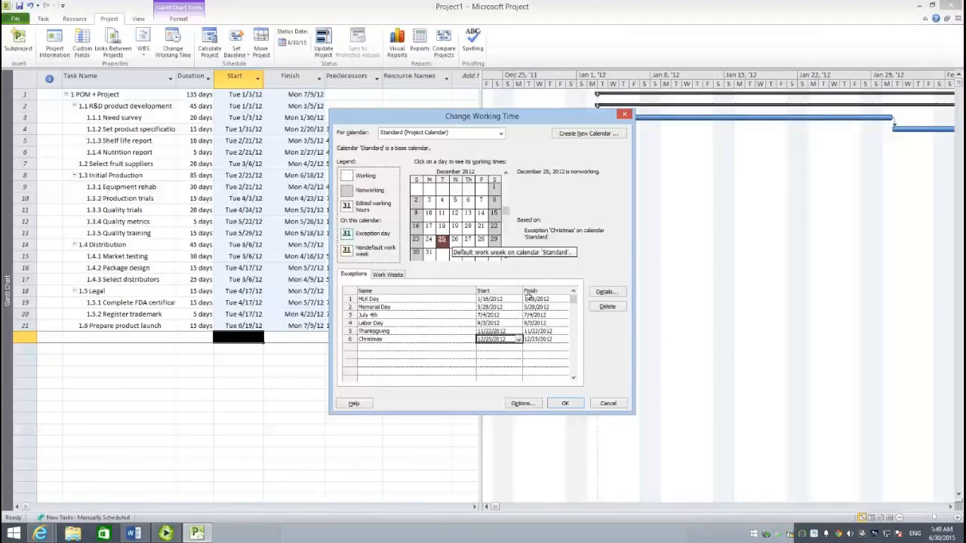
- Set the Christmas exception's finish date to December 26, 2012 and apply the working time changes
left_click(543, 339)
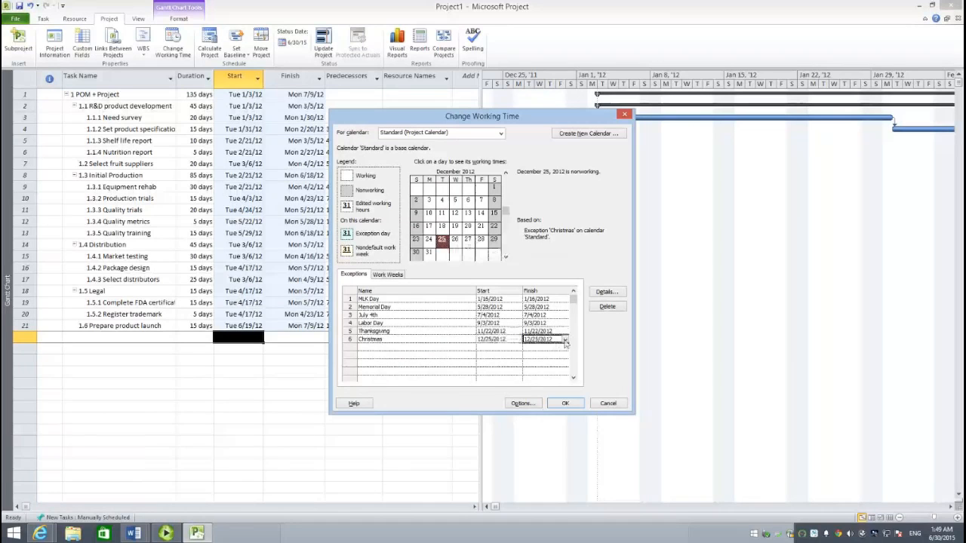
left_click(565, 341)
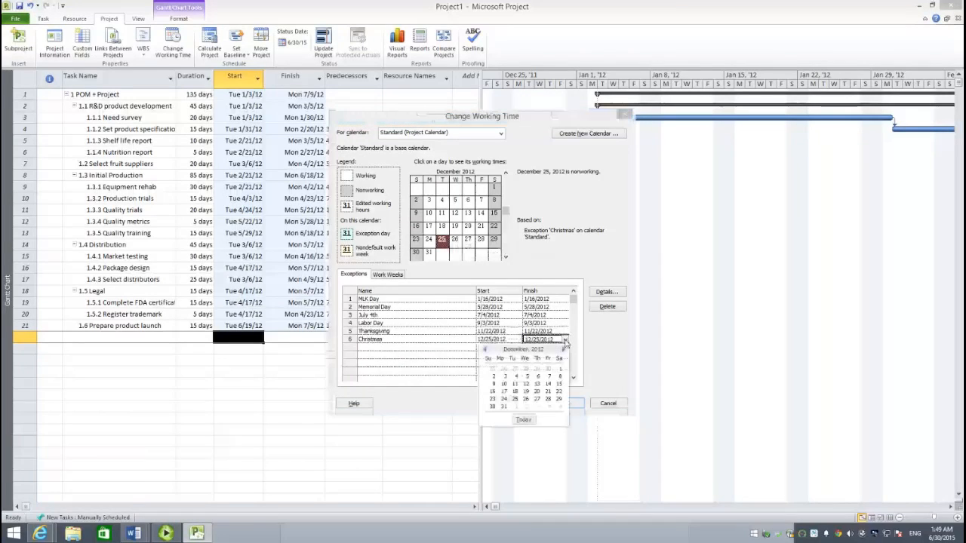
left_click(526, 399)
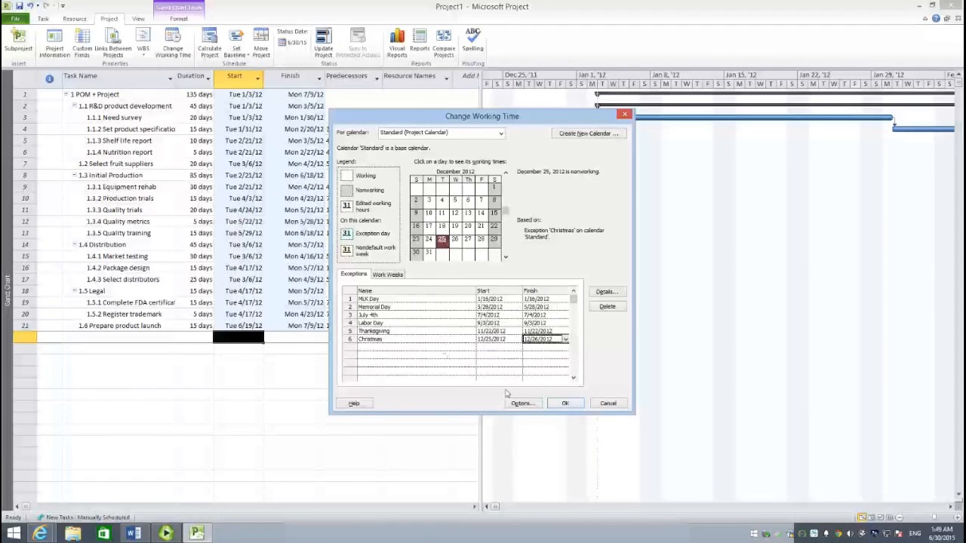
left_click(560, 405)
left_click(248, 365)
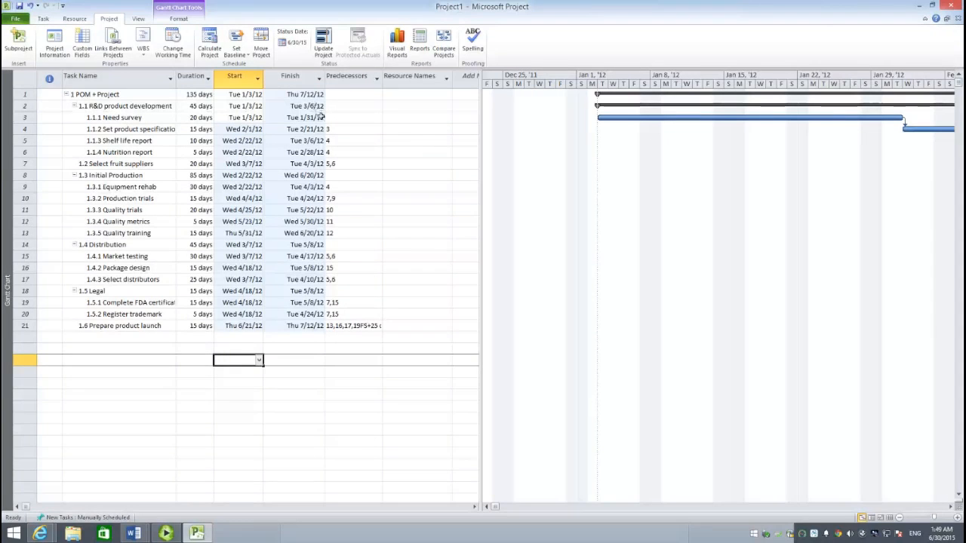
left_click(171, 346)
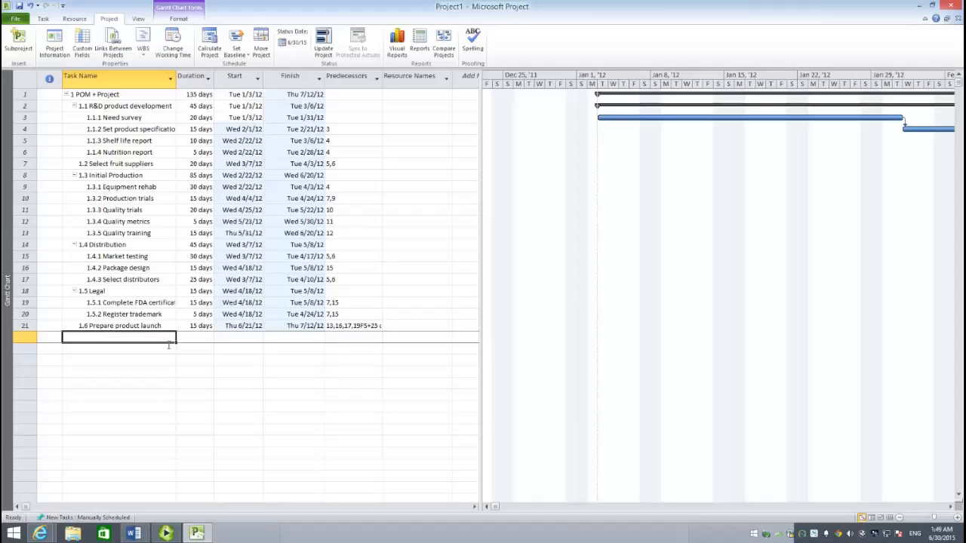
left_click(201, 94)
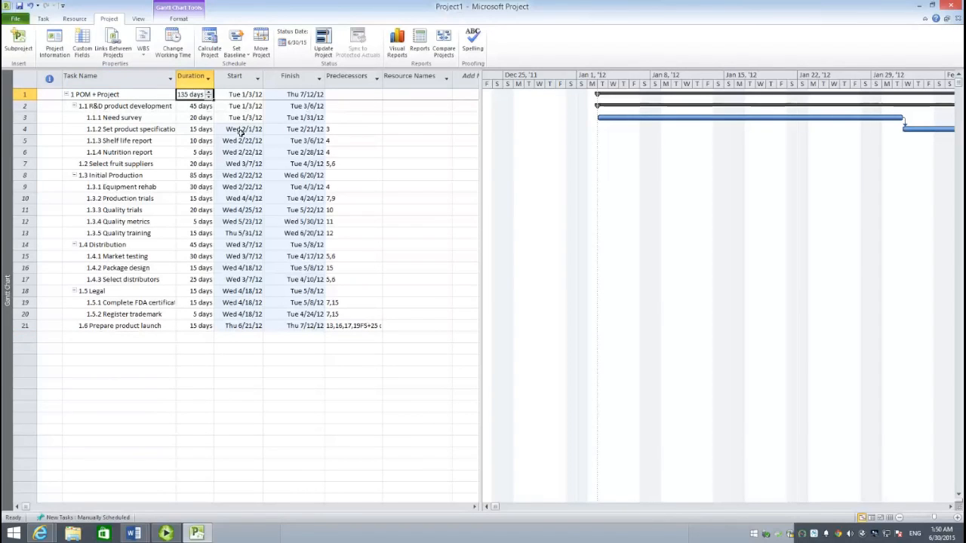
left_click(365, 131)
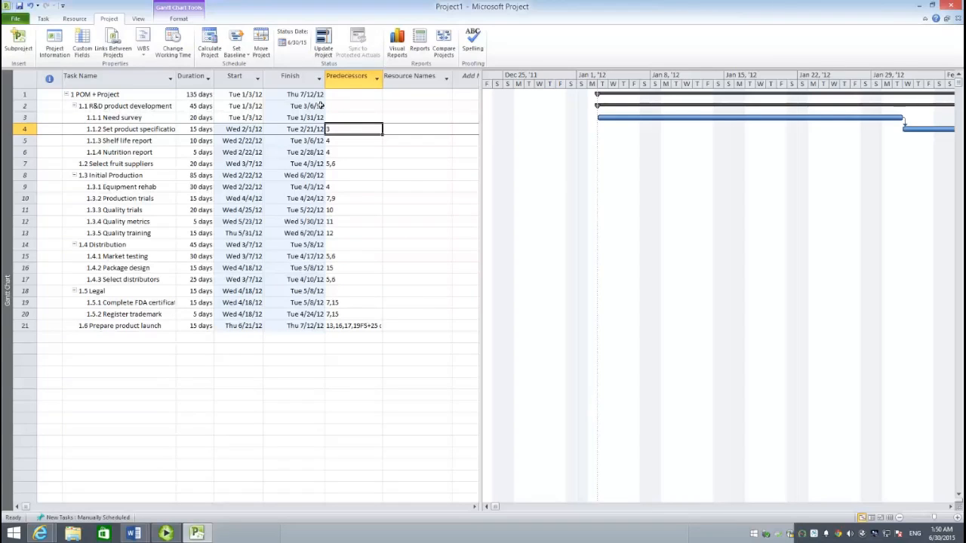
left_click(209, 351)
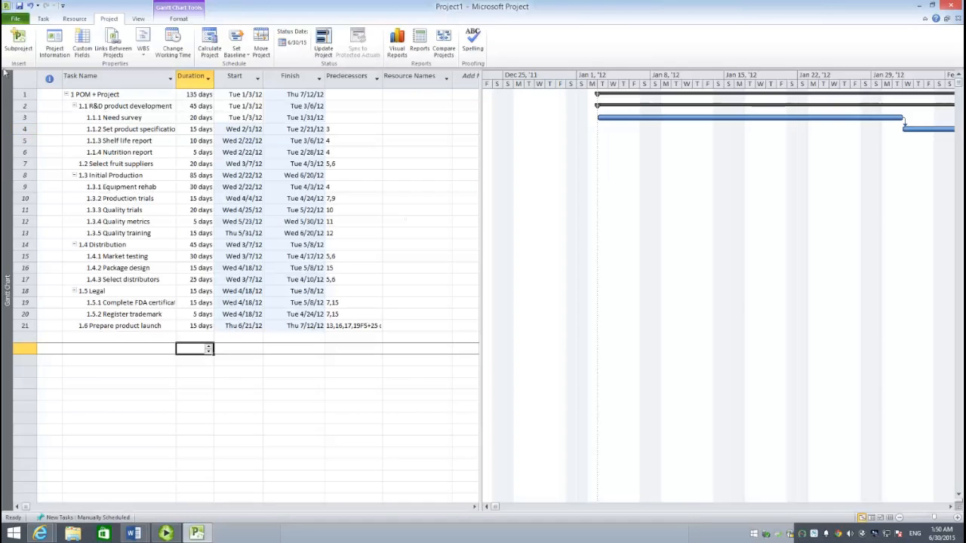
- Switch to the Tracking Gantt view, widening the task table through Predecessors and showing the bars from January 2012
left_click(138, 19)
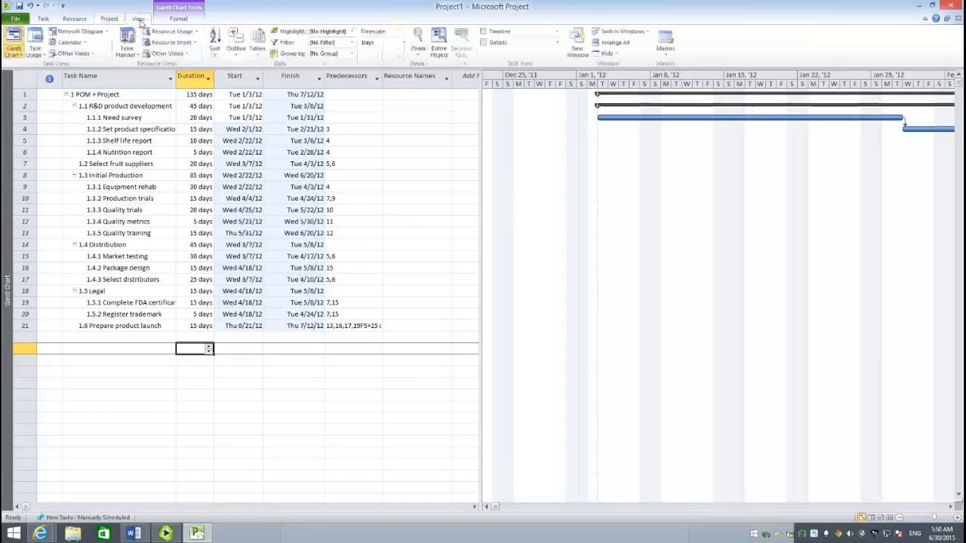
left_click(23, 57)
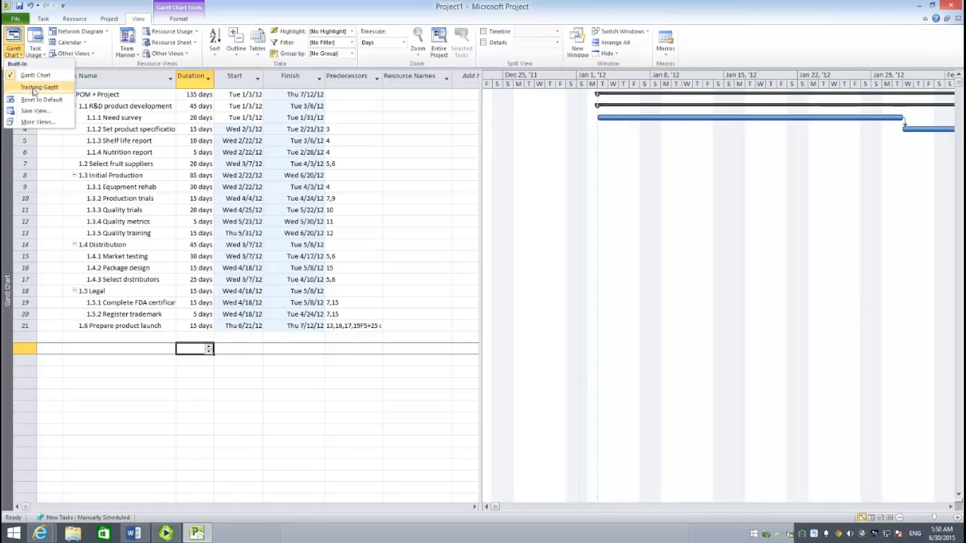
left_click(34, 88)
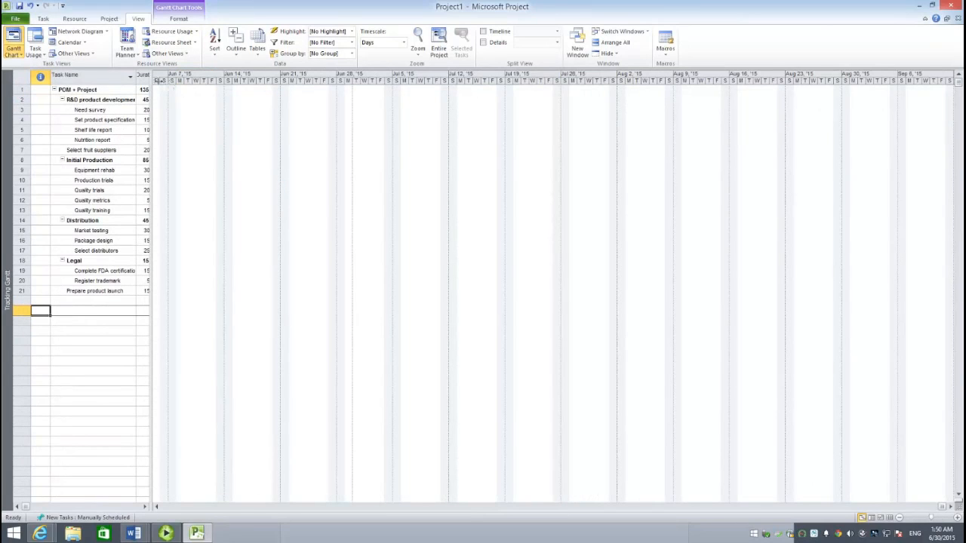
left_click_drag(161, 81, 326, 93)
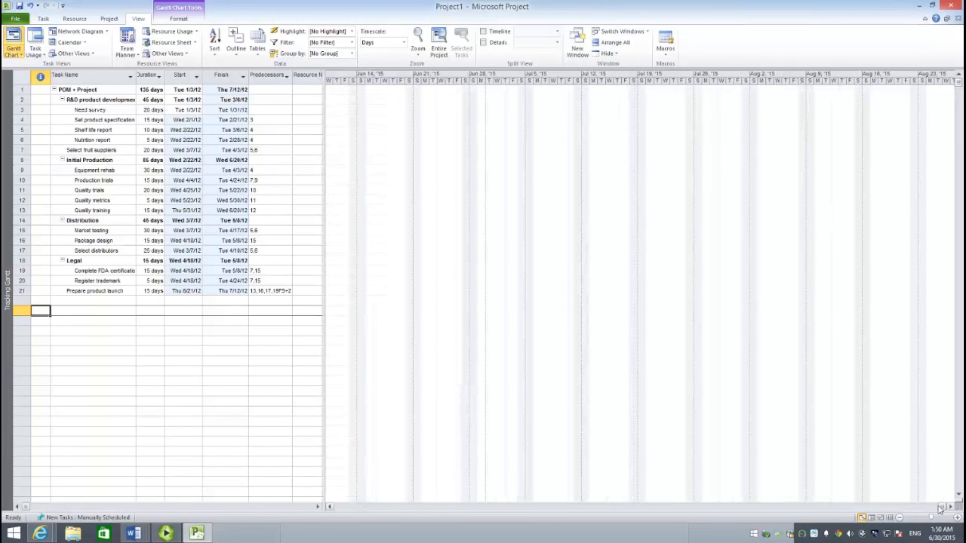
left_click_drag(940, 511, 404, 512)
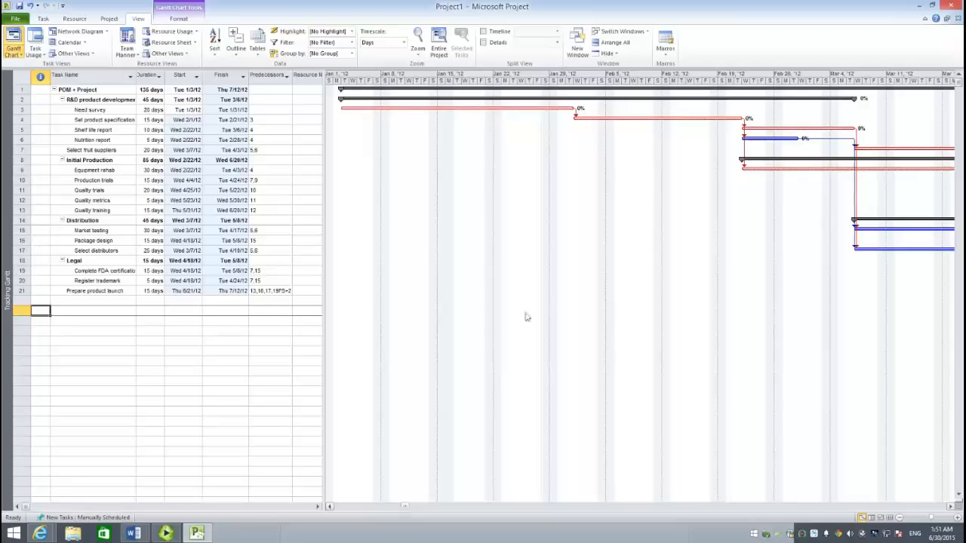
- Set the chart timescale to Weeks and widen the task table to include the Resource Names and Add New Column columns
left_click(403, 43)
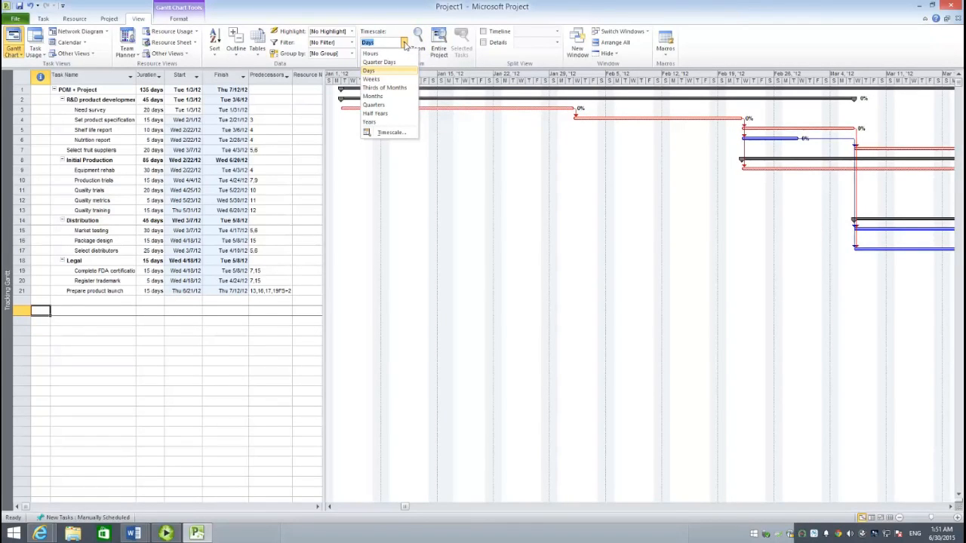
left_click(372, 79)
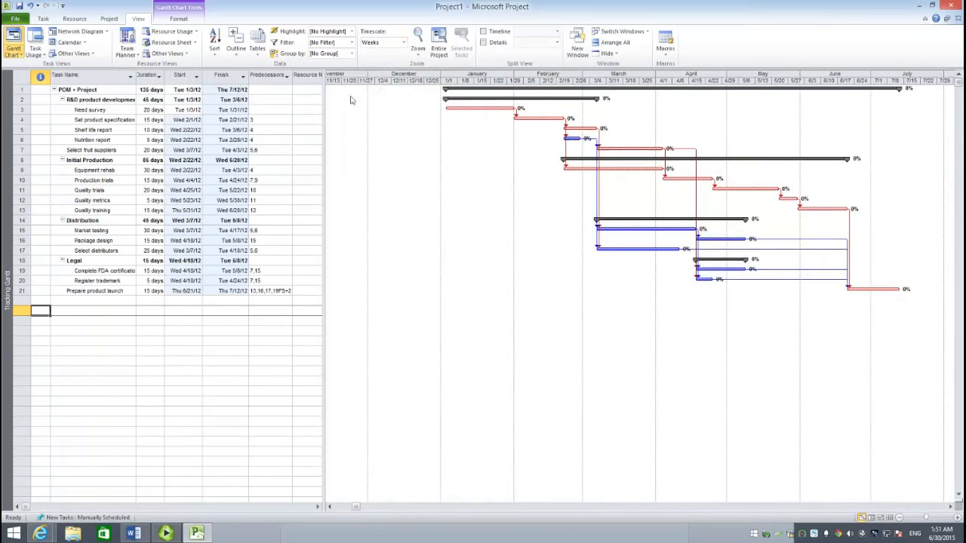
left_click_drag(329, 79, 423, 85)
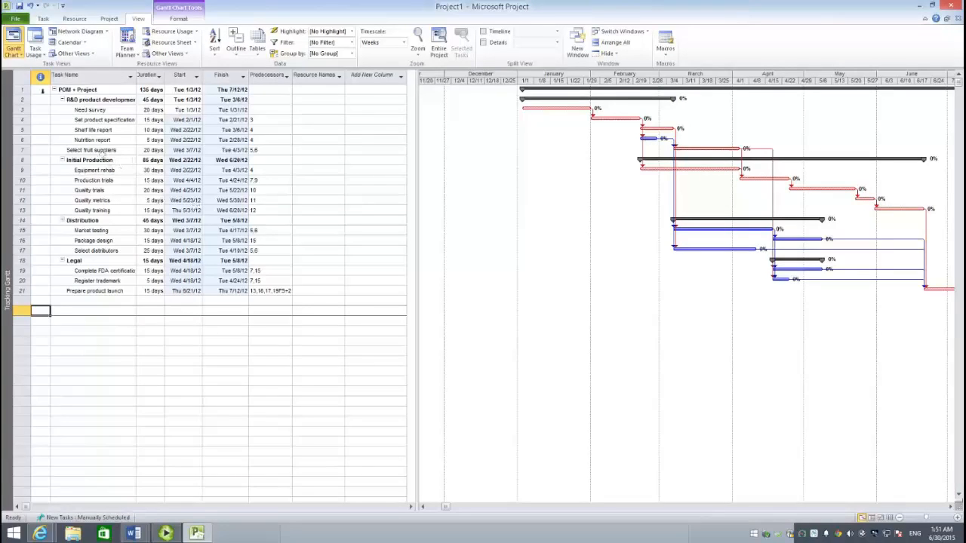
- Set the font size of the entire task table to 12
left_click(30, 83)
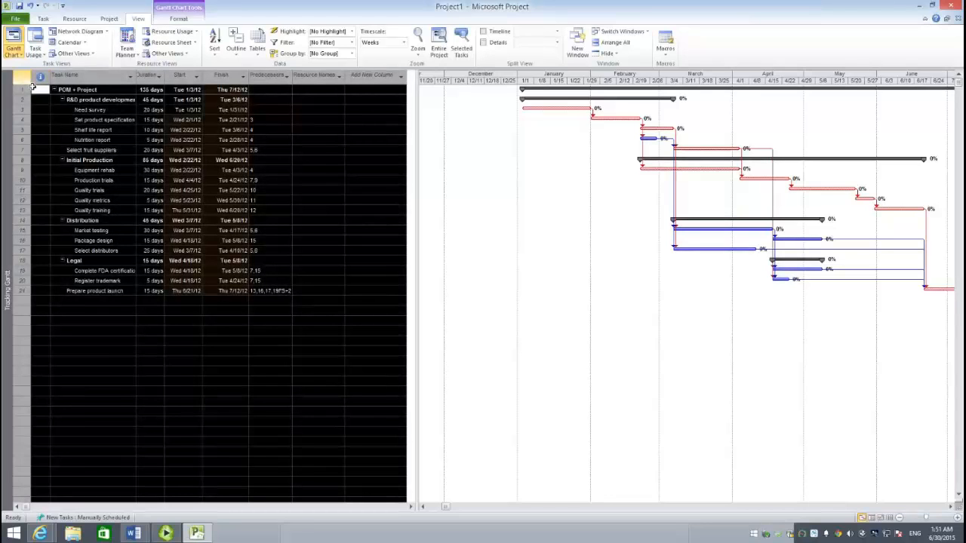
left_click(43, 18)
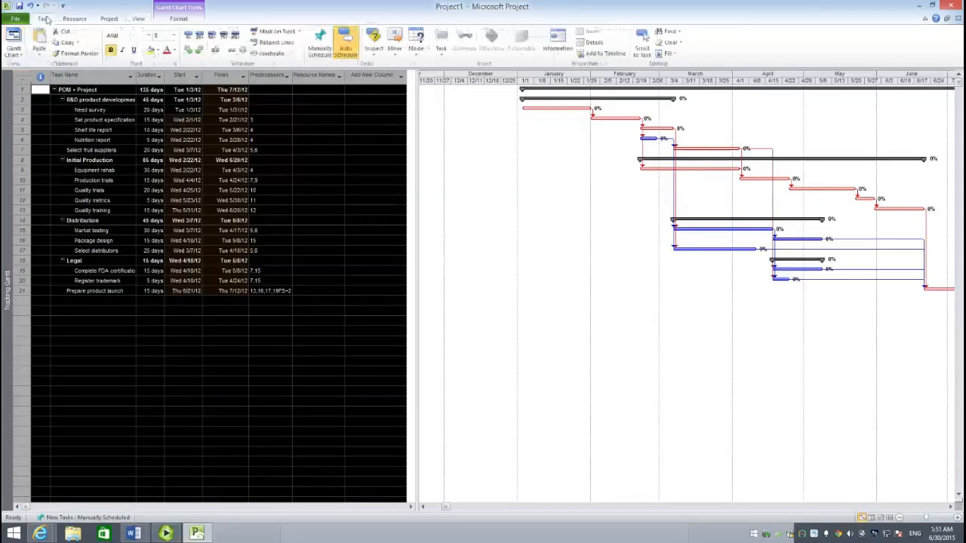
left_click(174, 35)
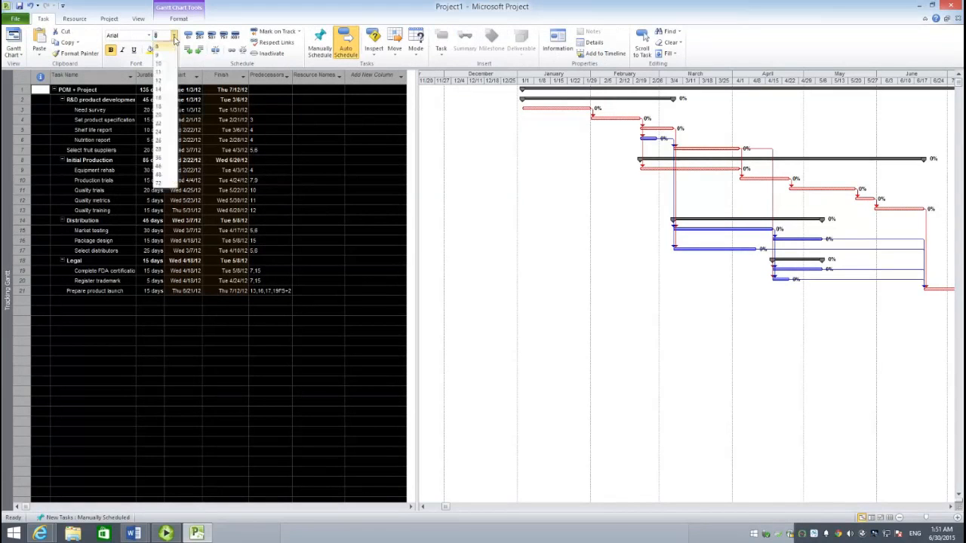
left_click(162, 81)
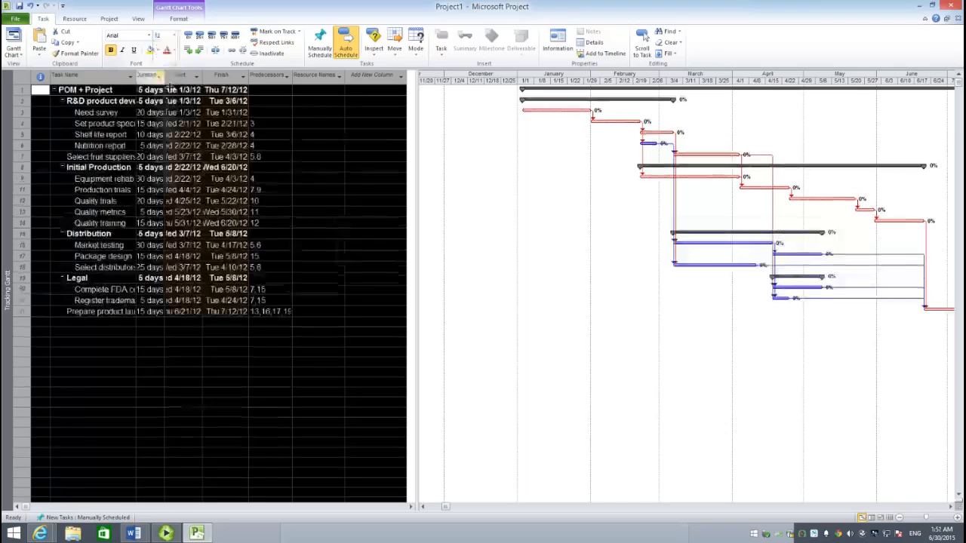
left_click(351, 301)
- Fit the Task Name, Duration, Start and Finish column widths to their contents
double_click(136, 76)
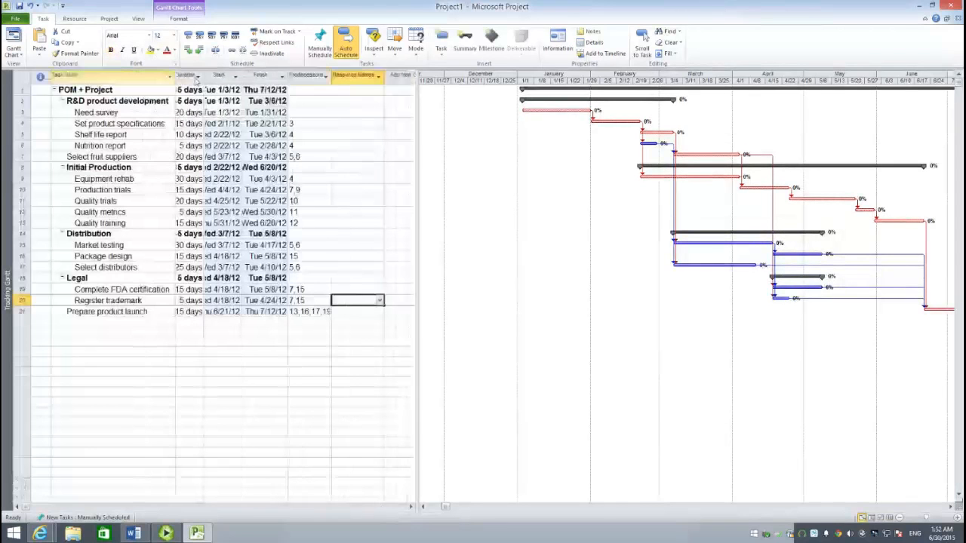
double_click(203, 75)
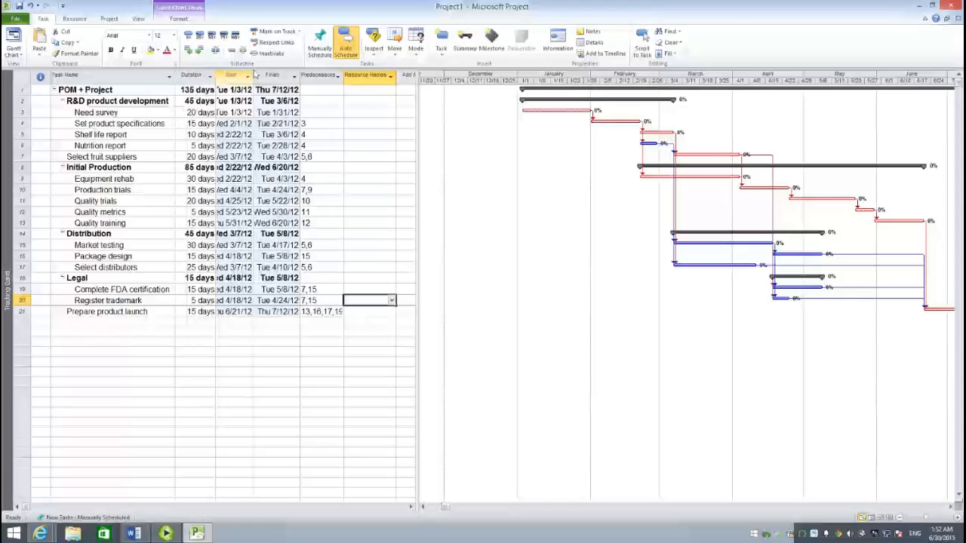
double_click(257, 75)
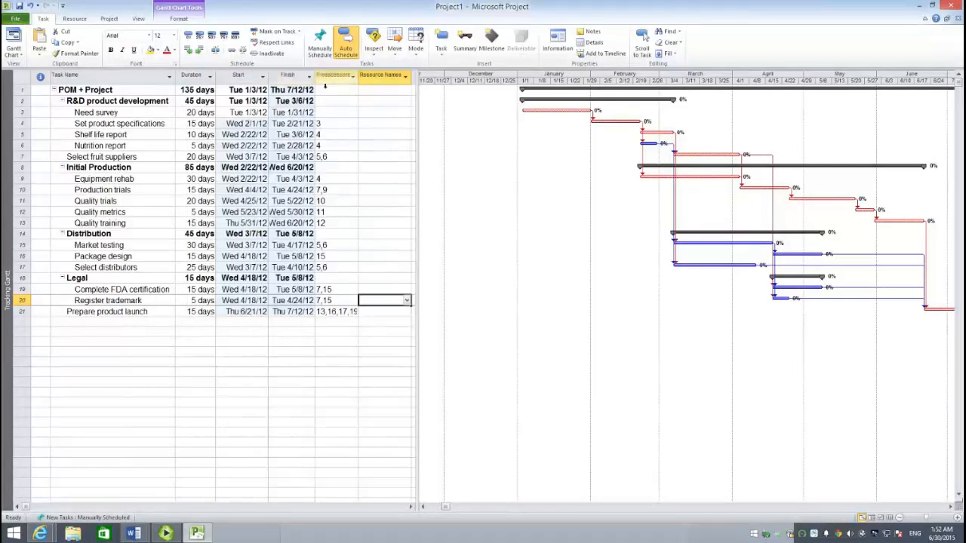
double_click(322, 84)
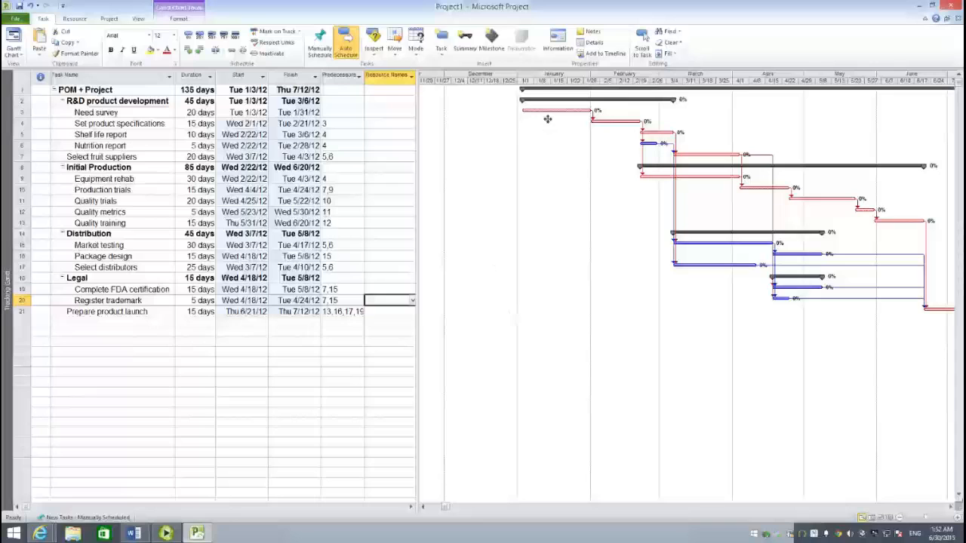
- Examine the bars for Need survey, Set product specifications, Shelf life report and Select fruit suppliers, plus the Nutrition report row, to trace the critical path
mouse_move(547, 119)
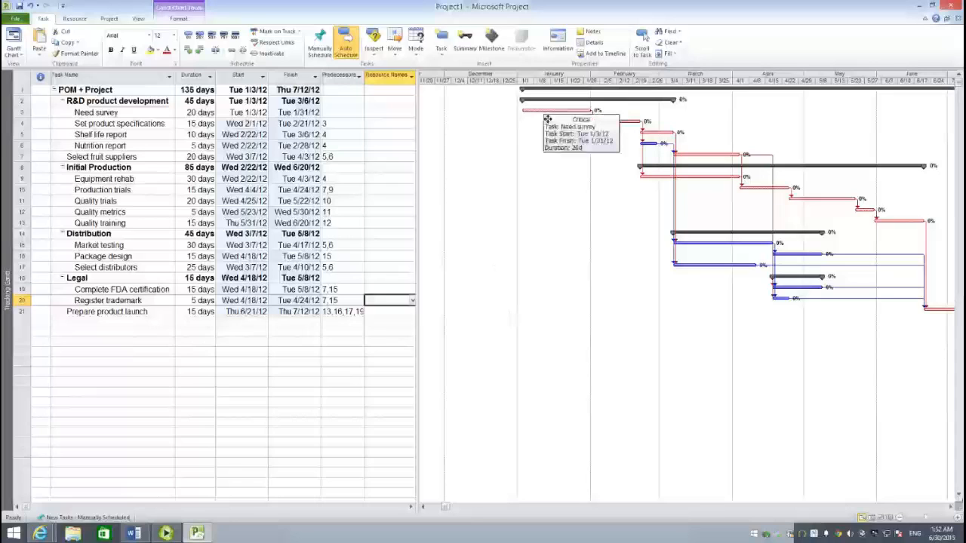
left_click(549, 117)
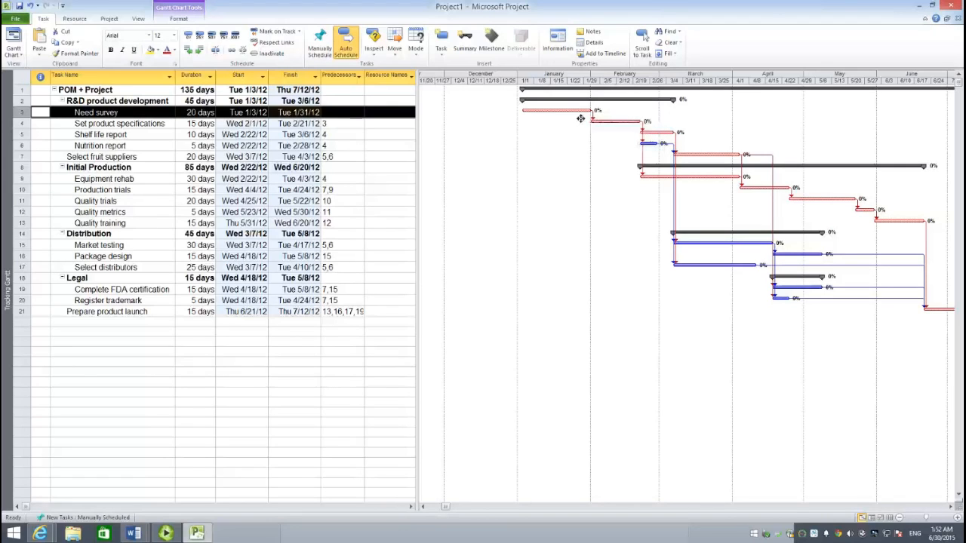
left_click(619, 127)
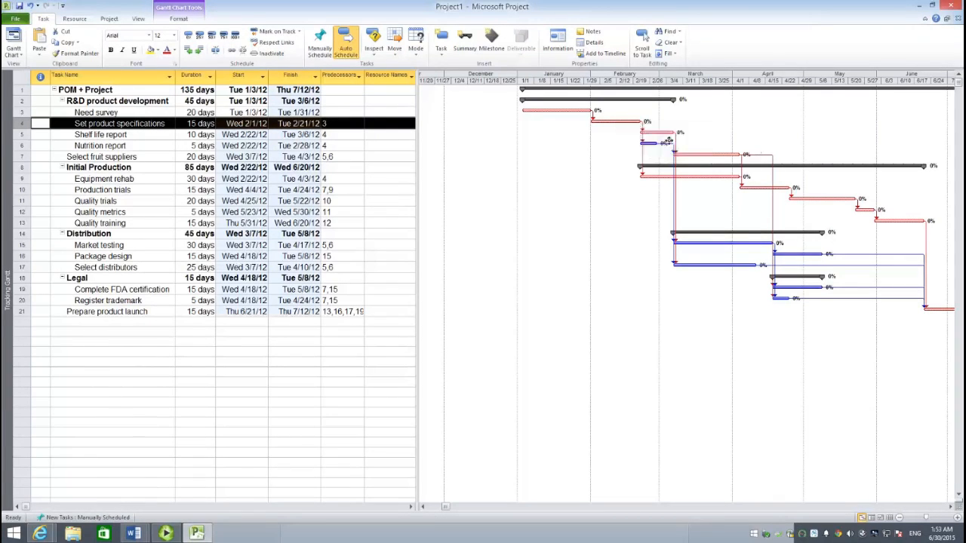
left_click(668, 141)
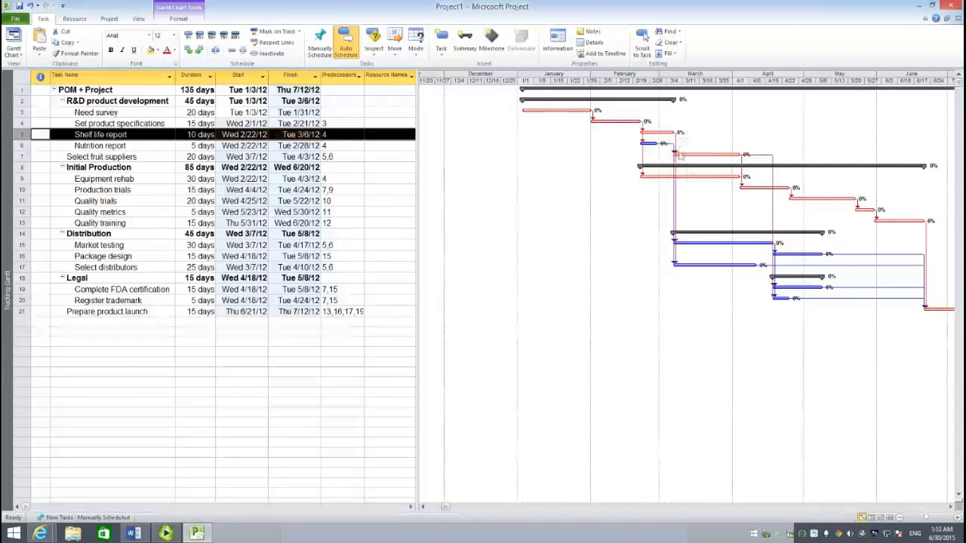
left_click(709, 163)
mouse_move(709, 162)
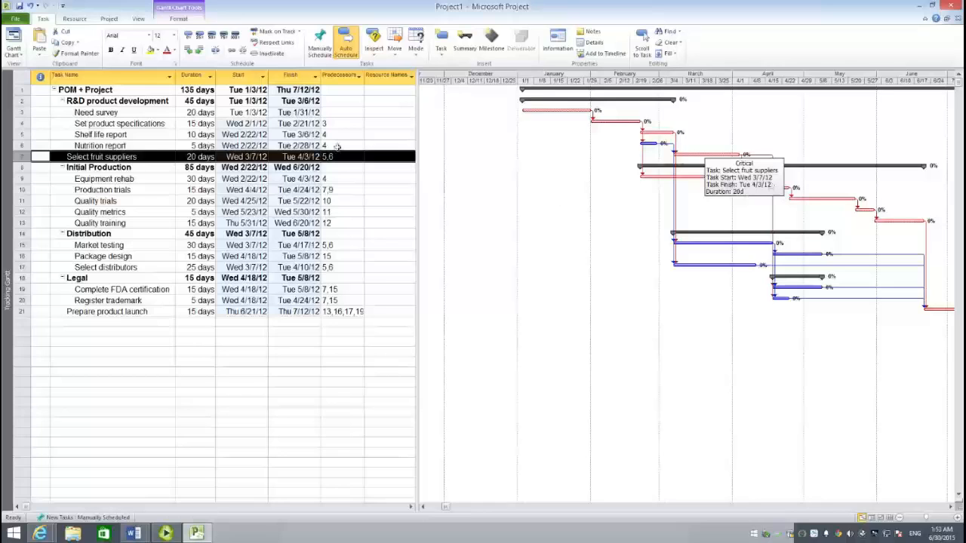
left_click(113, 146)
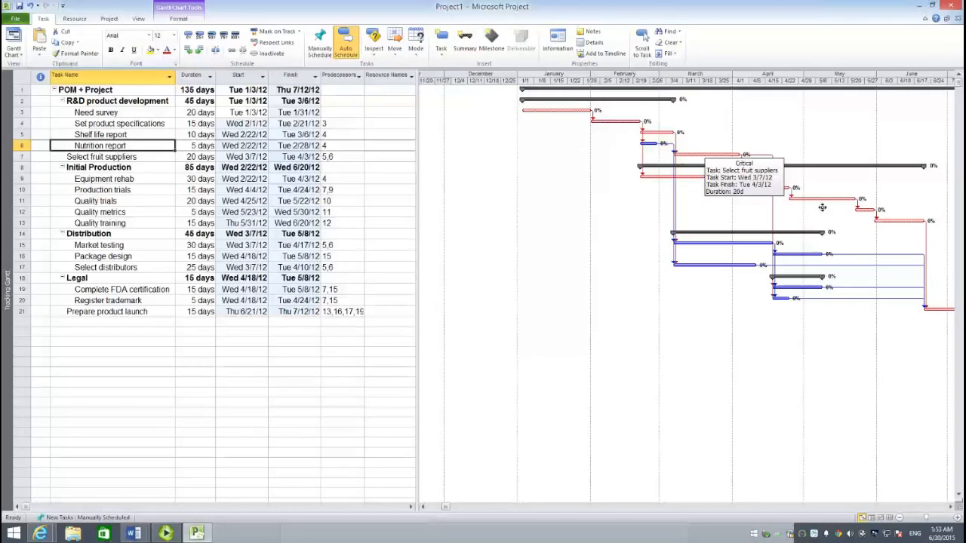
- Follow the chart bars from Production trials through Quality trials, Quality metrics and Quality training to Prepare product launch, inspecting their task details
left_click(793, 195)
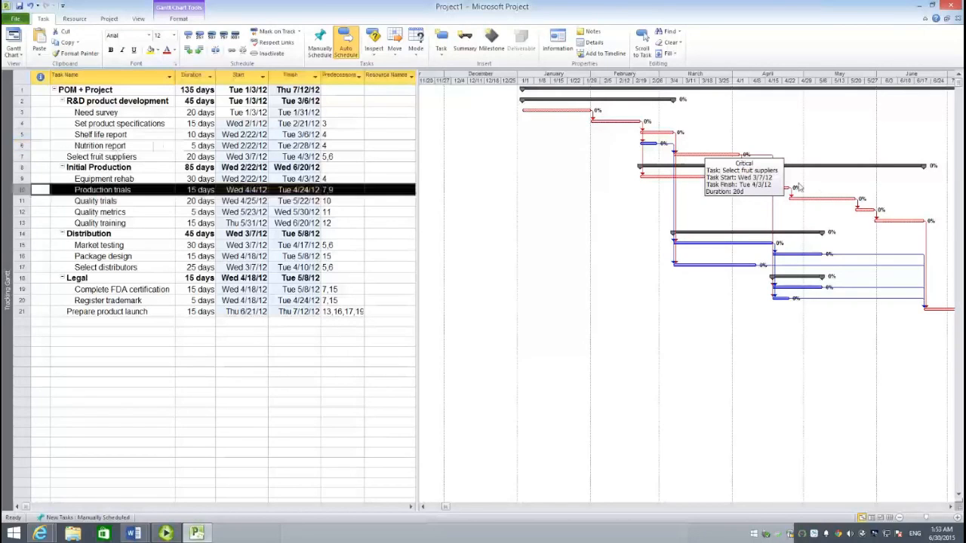
scroll(756, 217, "down", 1)
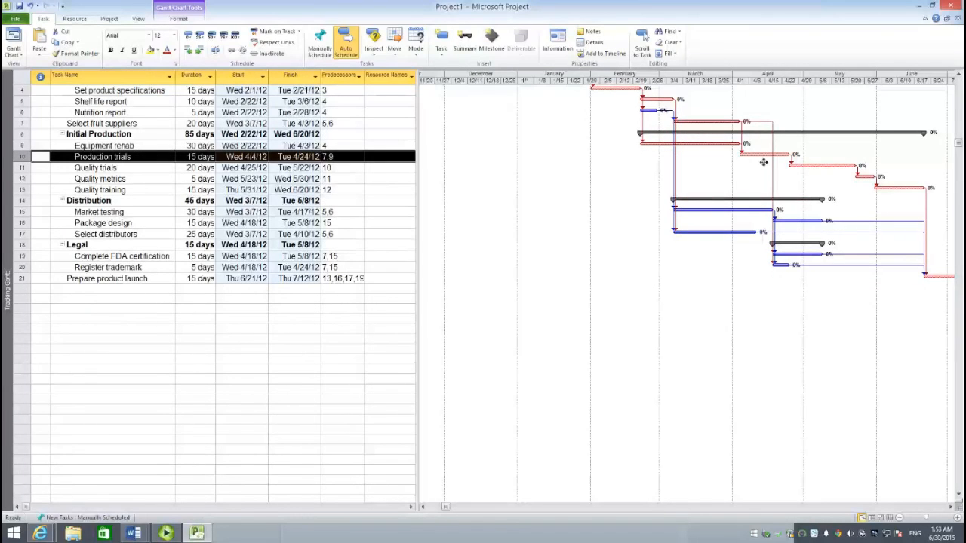
mouse_move(764, 163)
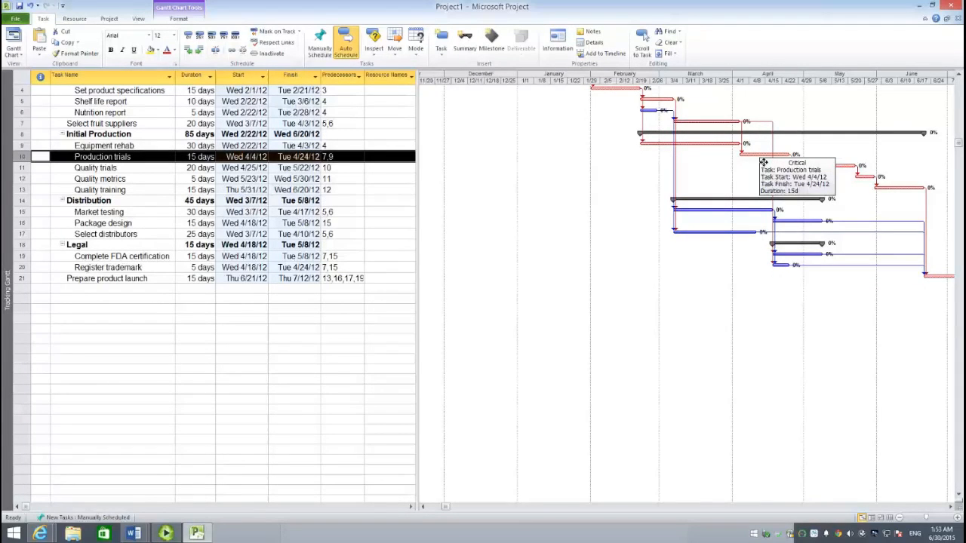
scroll(707, 259, "up", 1)
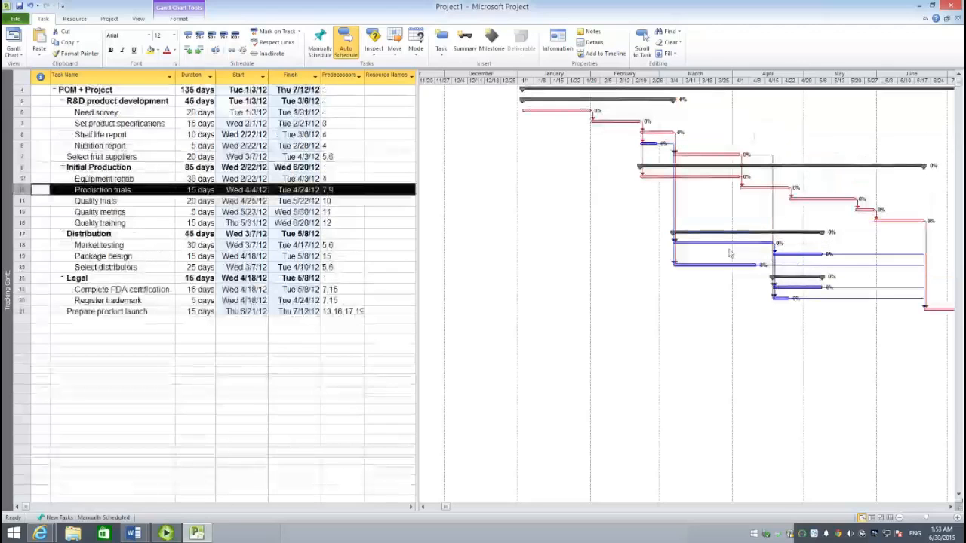
left_click(822, 203)
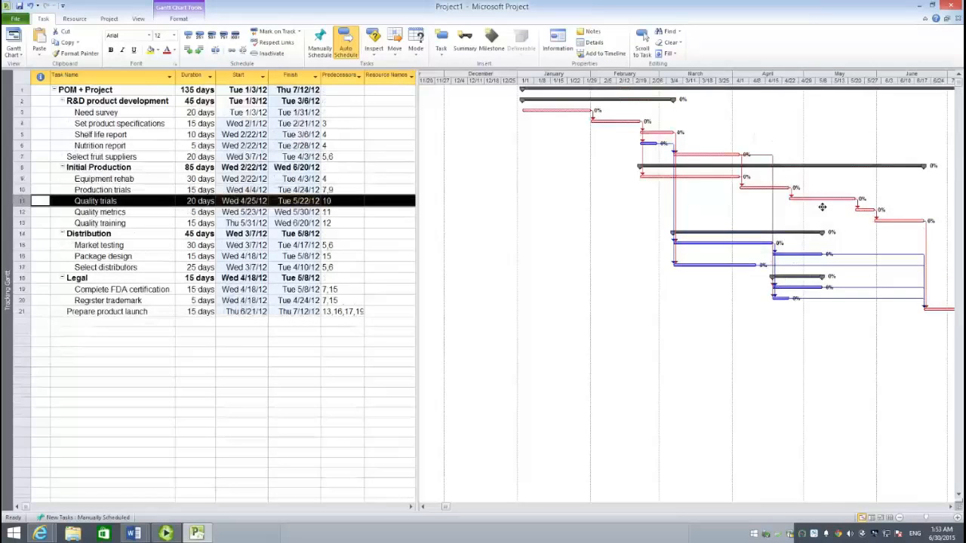
mouse_move(823, 207)
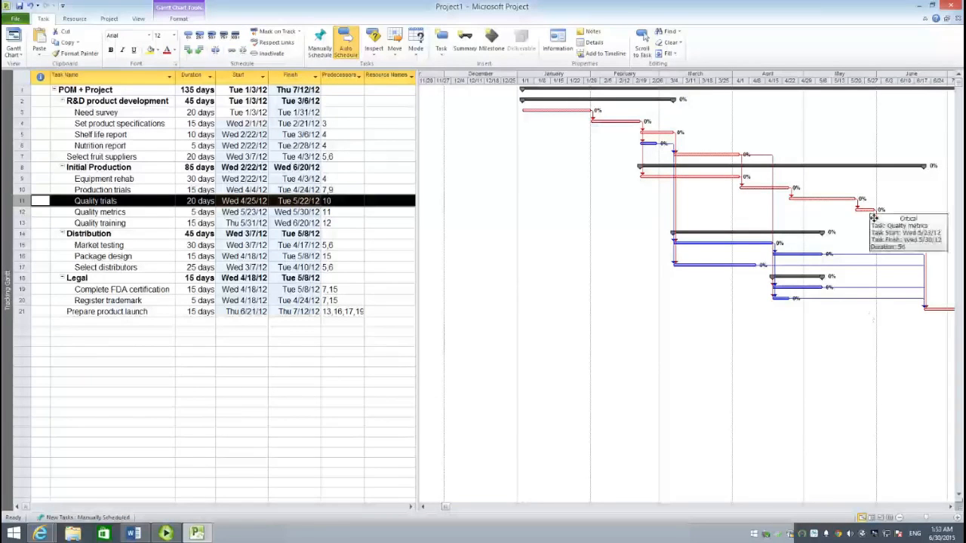
left_click(873, 218)
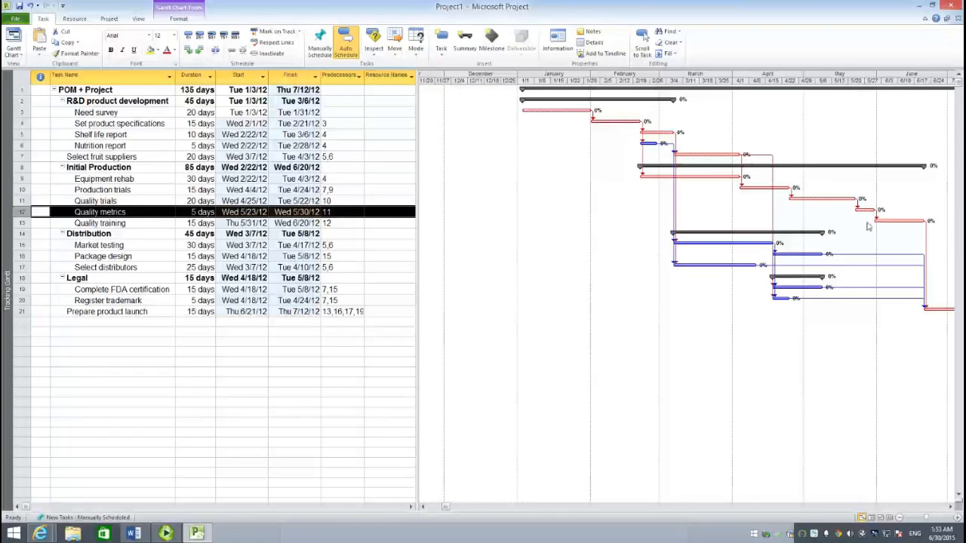
left_click(904, 229)
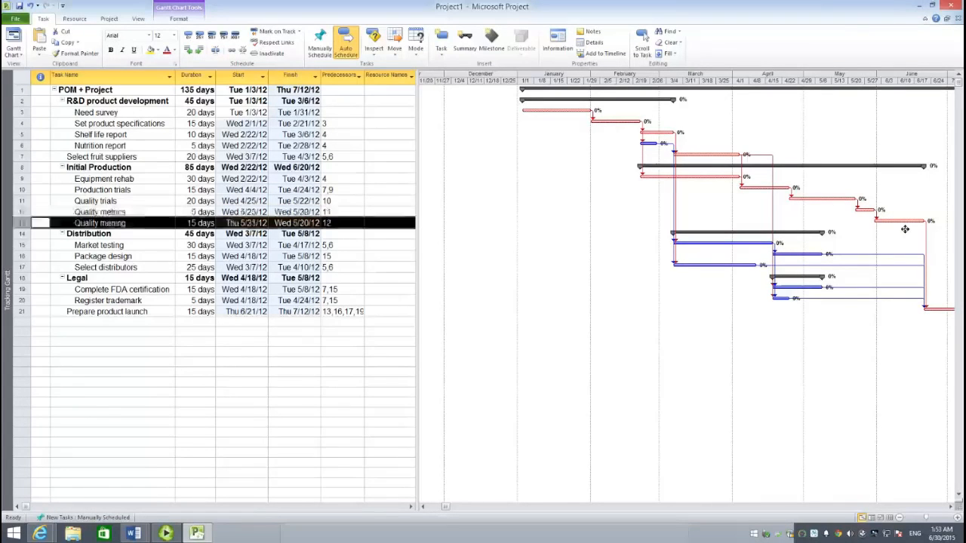
mouse_move(905, 228)
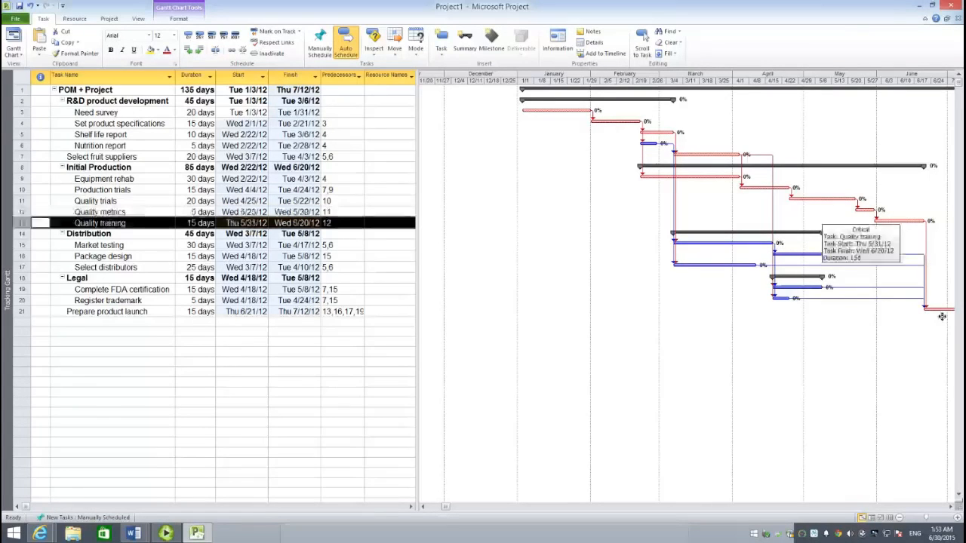
mouse_move(942, 318)
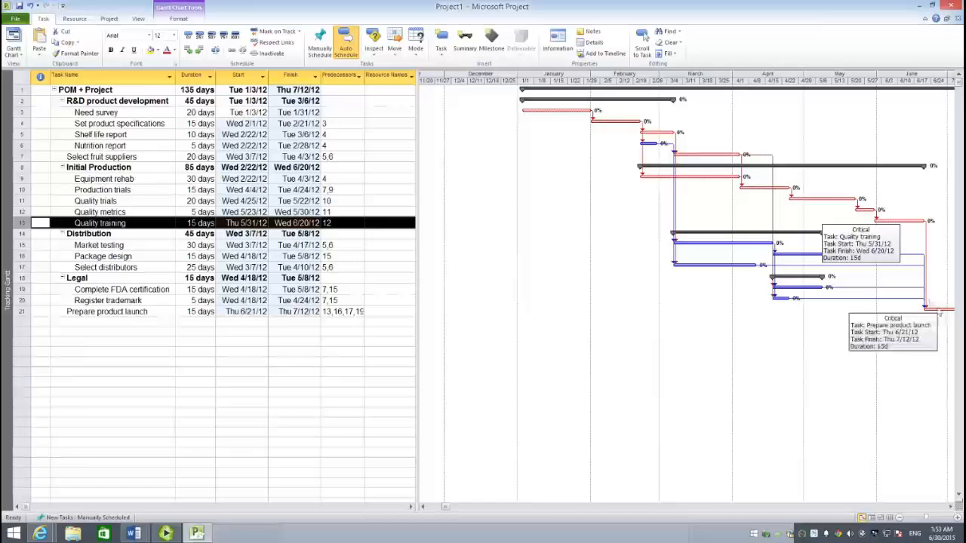
left_click(943, 315)
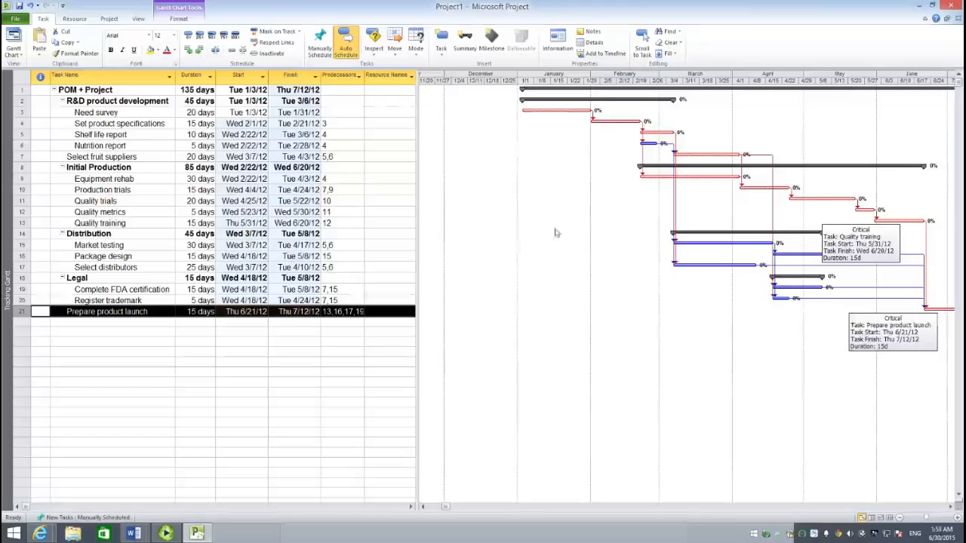
- Retrace the path from Need survey and Set product specifications, comparing the Equipment rehab branch with the Select fruit suppliers branch
left_click(564, 118)
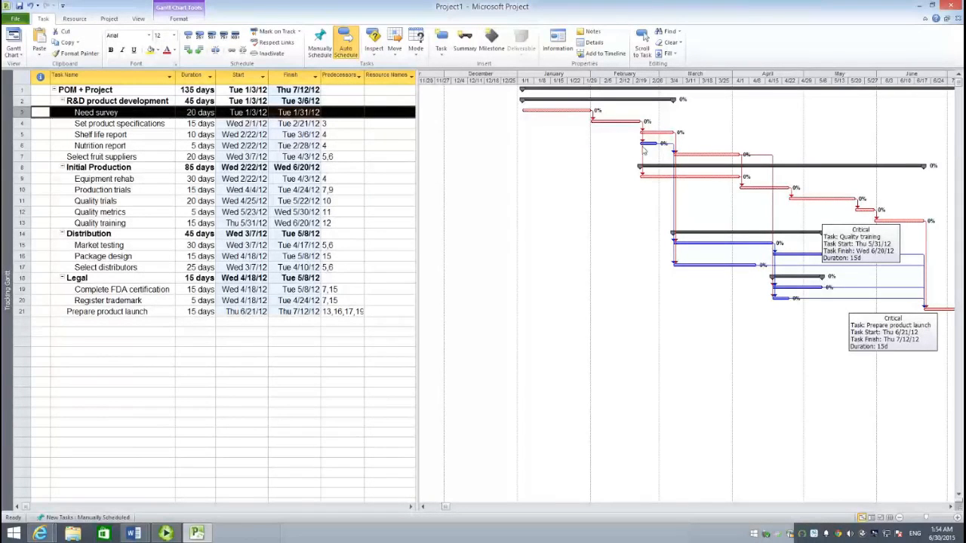
left_click(617, 129)
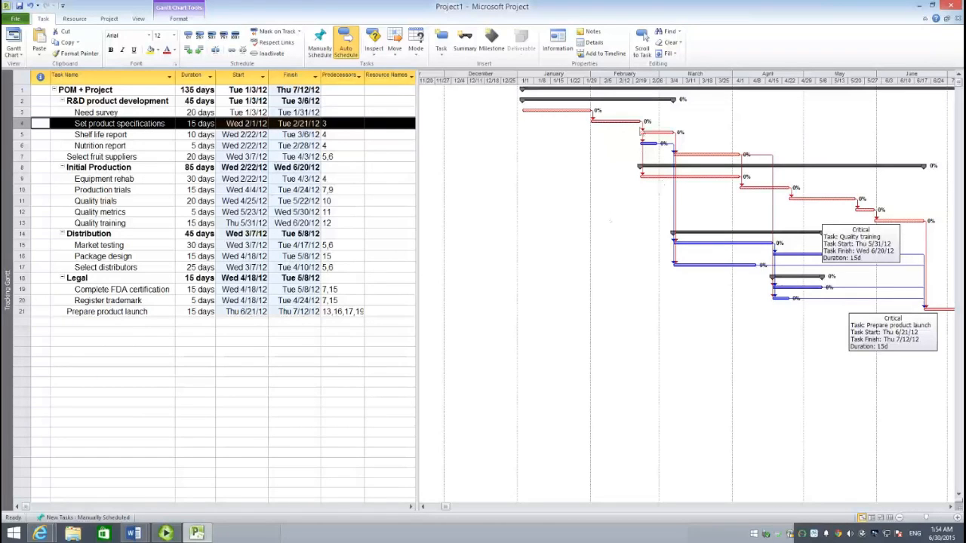
left_click(662, 185)
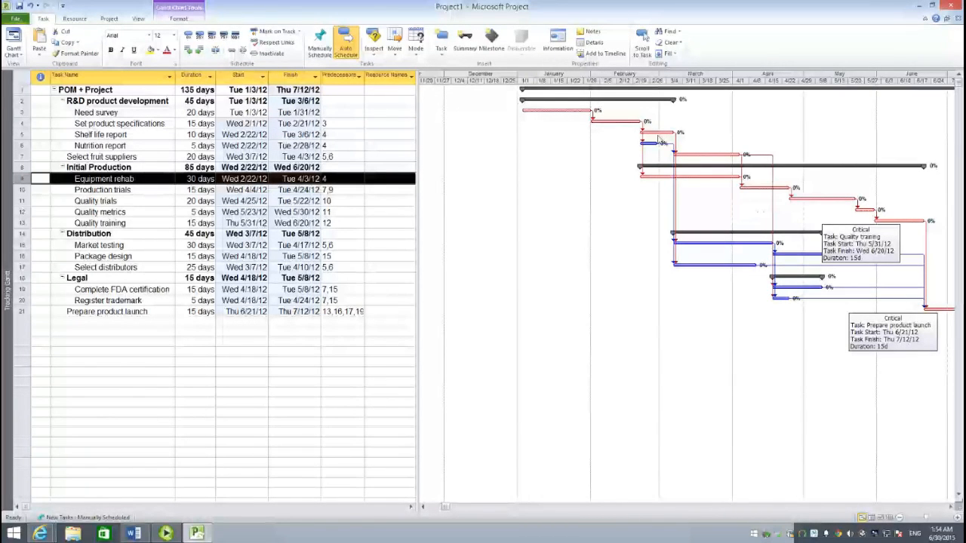
left_click(701, 153)
left_click(717, 156)
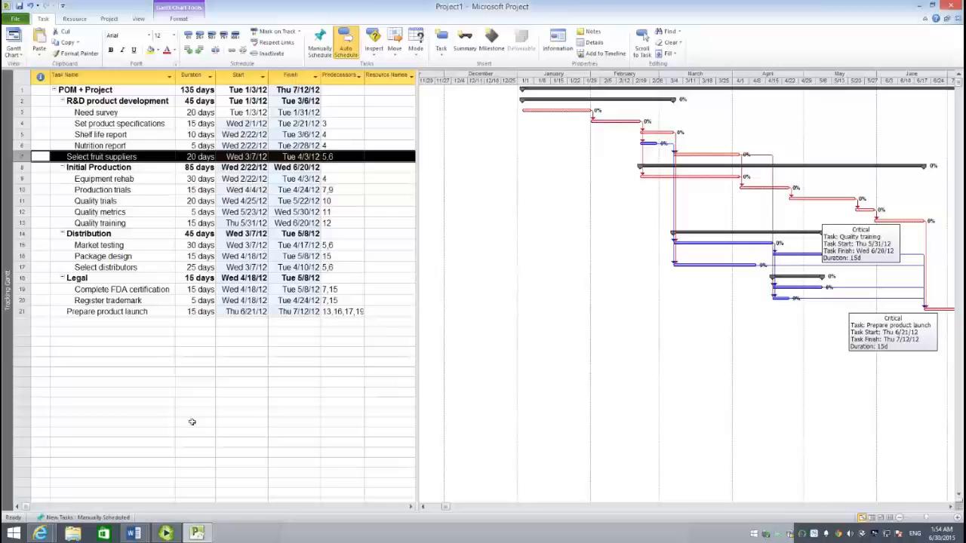
left_click(166, 533)
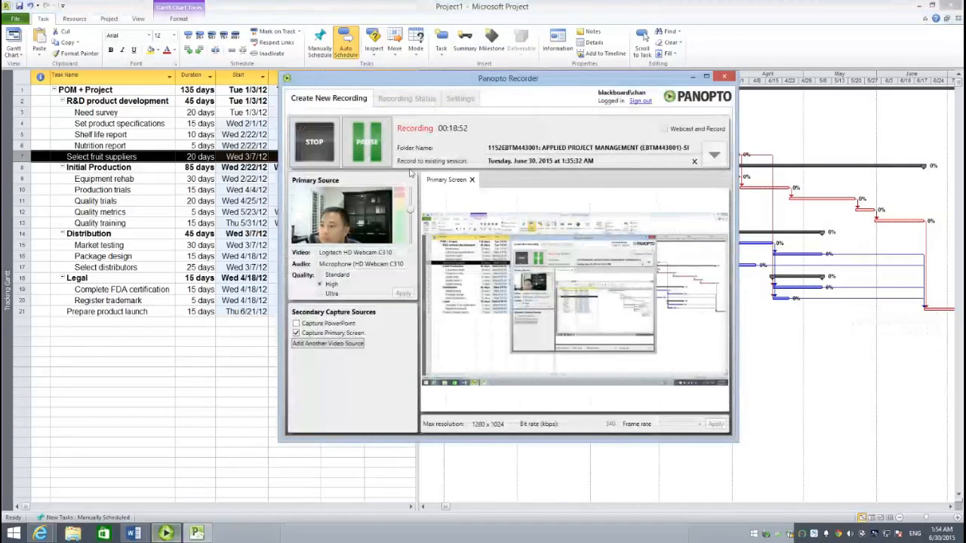